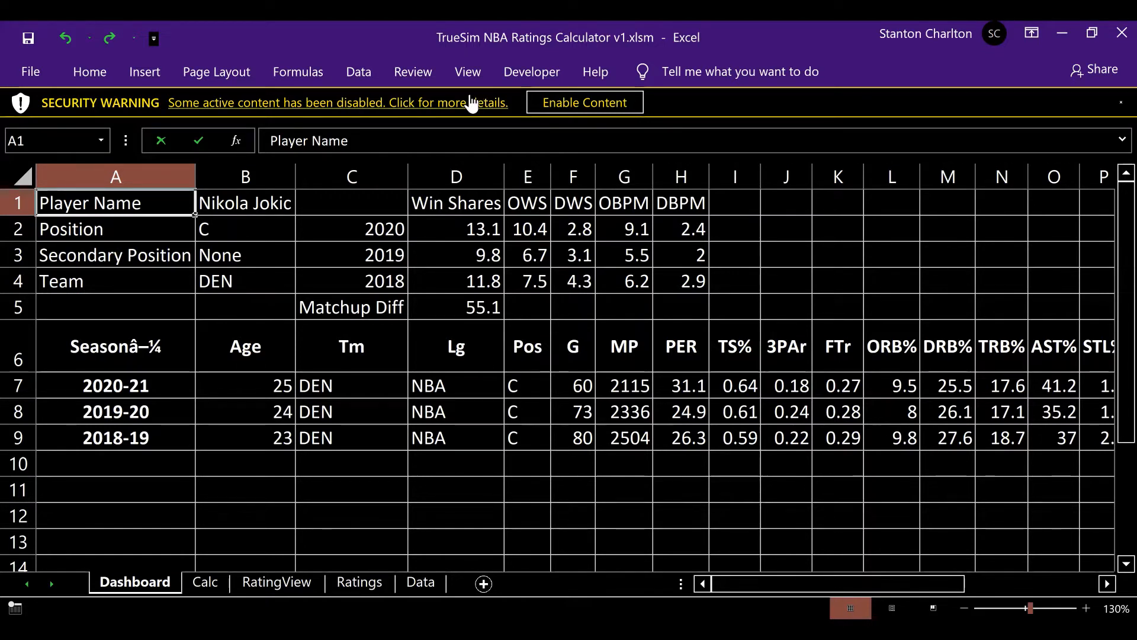
Step: Enable the workbook's active content and review the Dashboard's player details, season rows and Matchup Diff value
{"action": "left_click", "coordinate": [605, 99]}
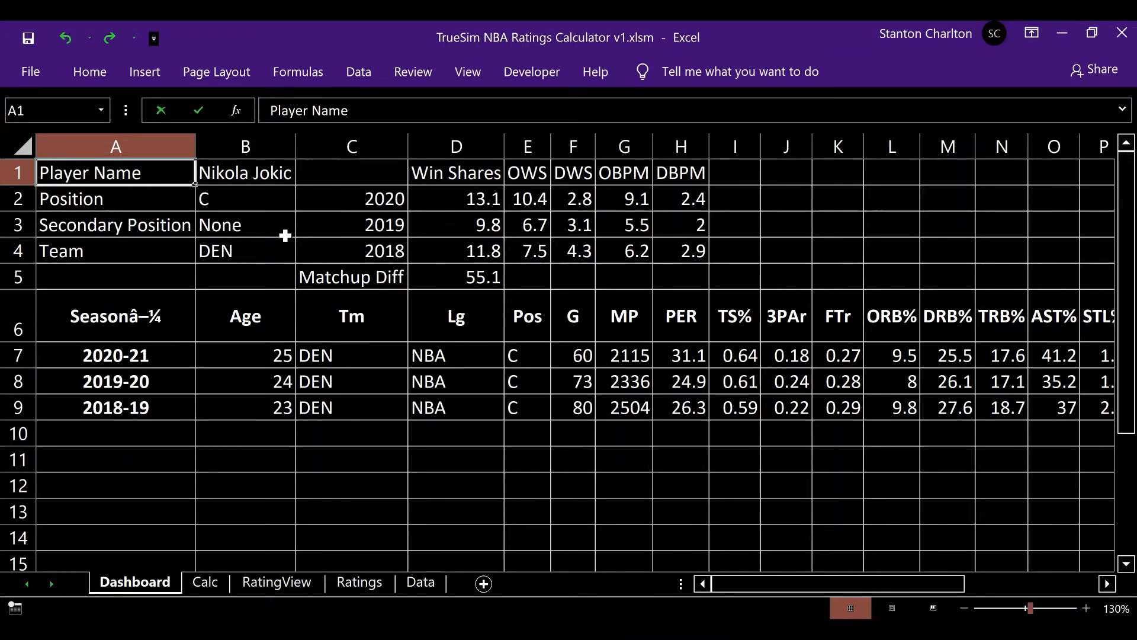
{"action": "key", "text": "Right"}
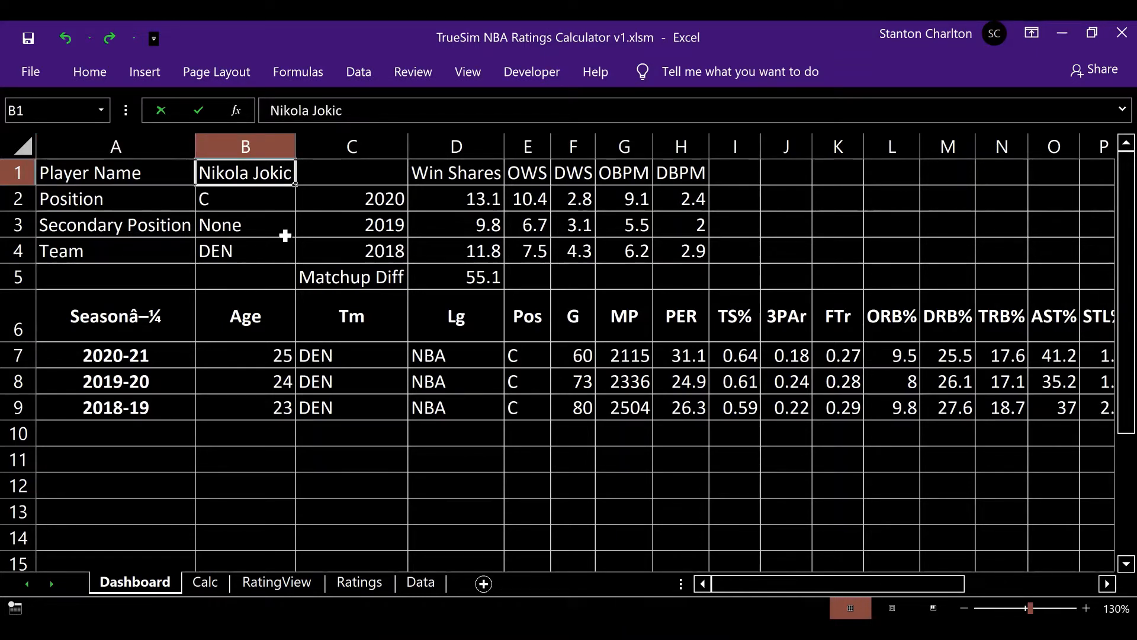
{"action": "key", "text": "Down"}
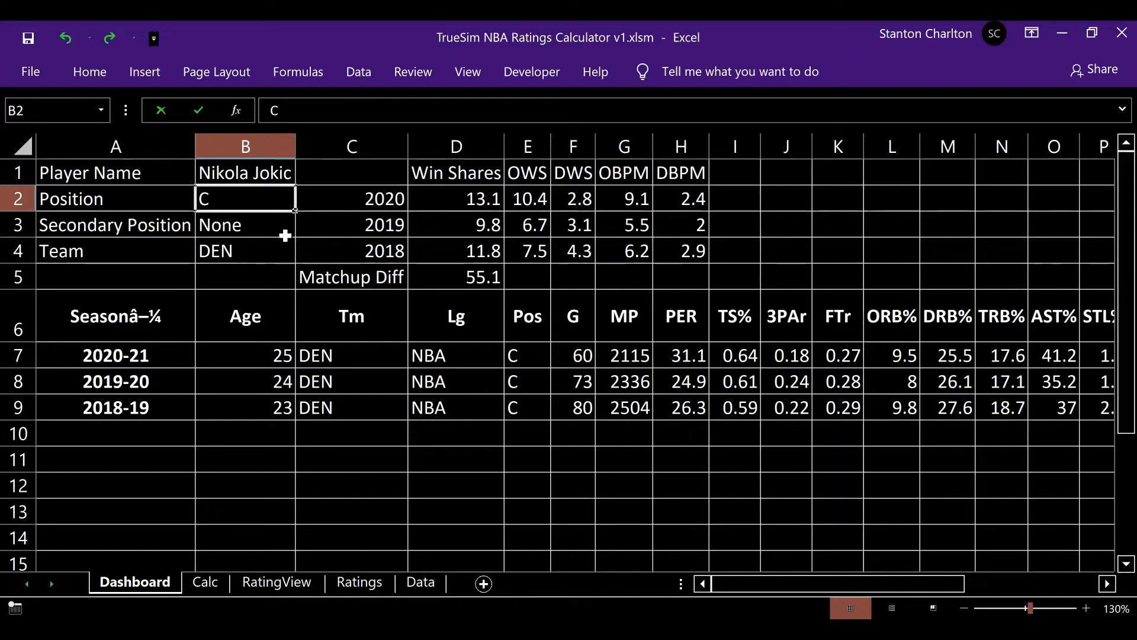
{"action": "key", "text": "Down"}
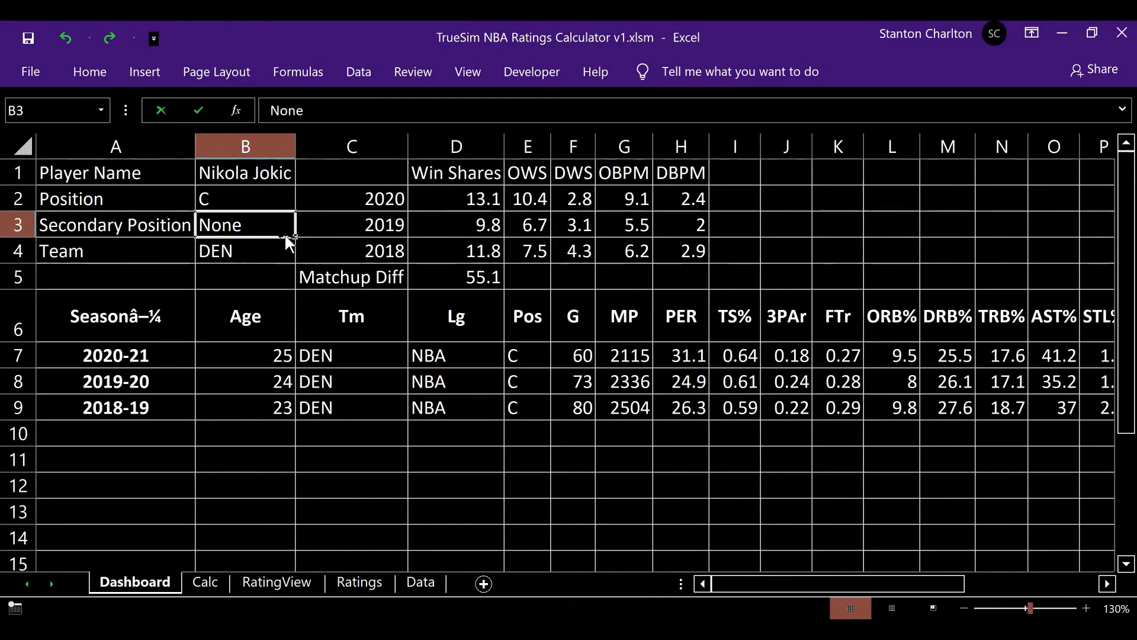
{"action": "key", "text": "Down"}
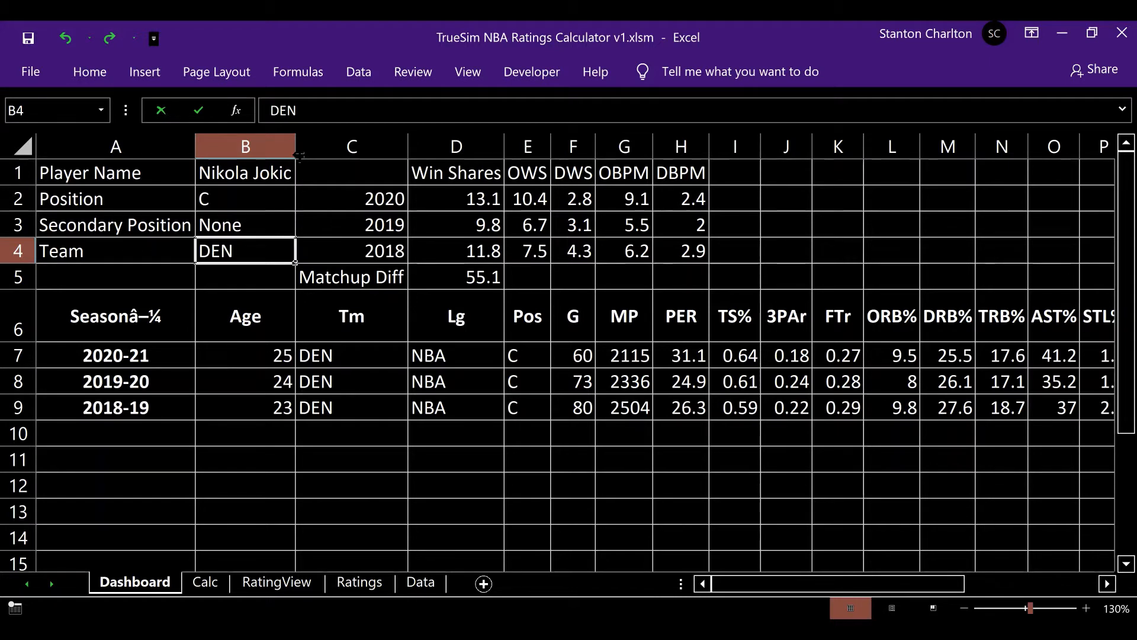
{"action": "key", "text": "Down"}
{"action": "key", "text": "Down"}
{"action": "key", "text": "Down"}
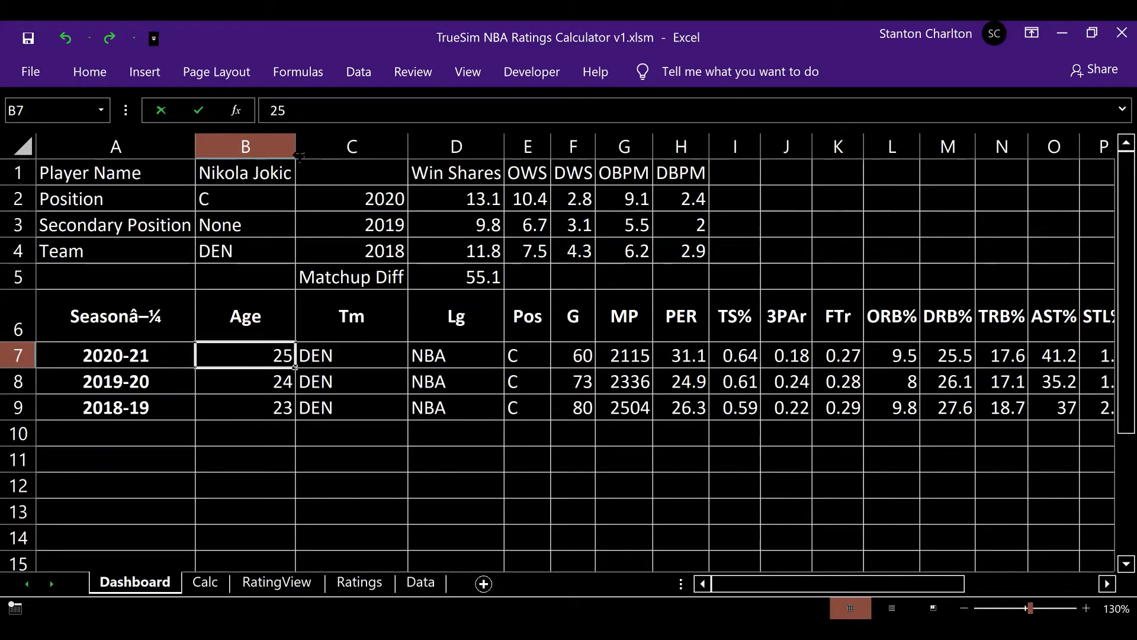
{"action": "key", "text": "Left"}
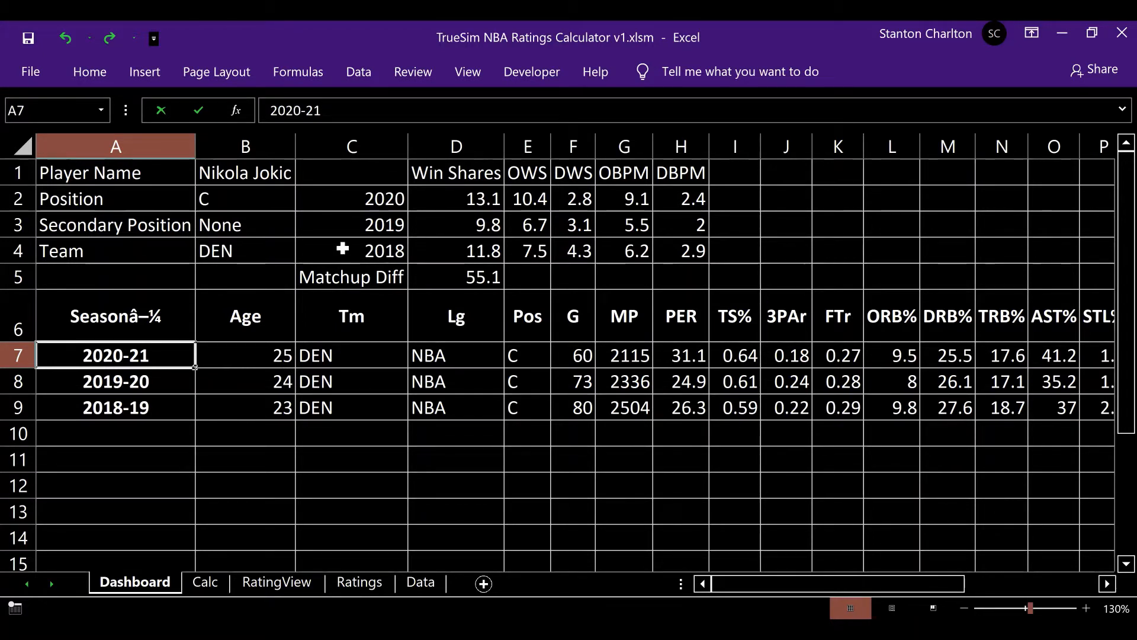
{"action": "left_click", "coordinate": [437, 274]}
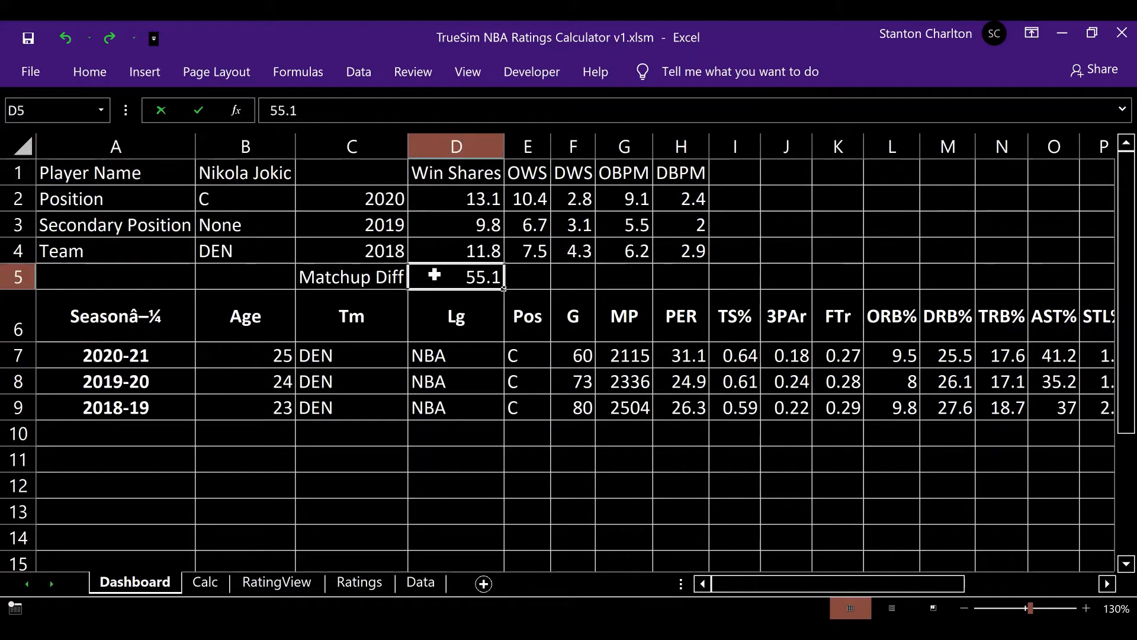
{"action": "left_click", "coordinate": [156, 354]}
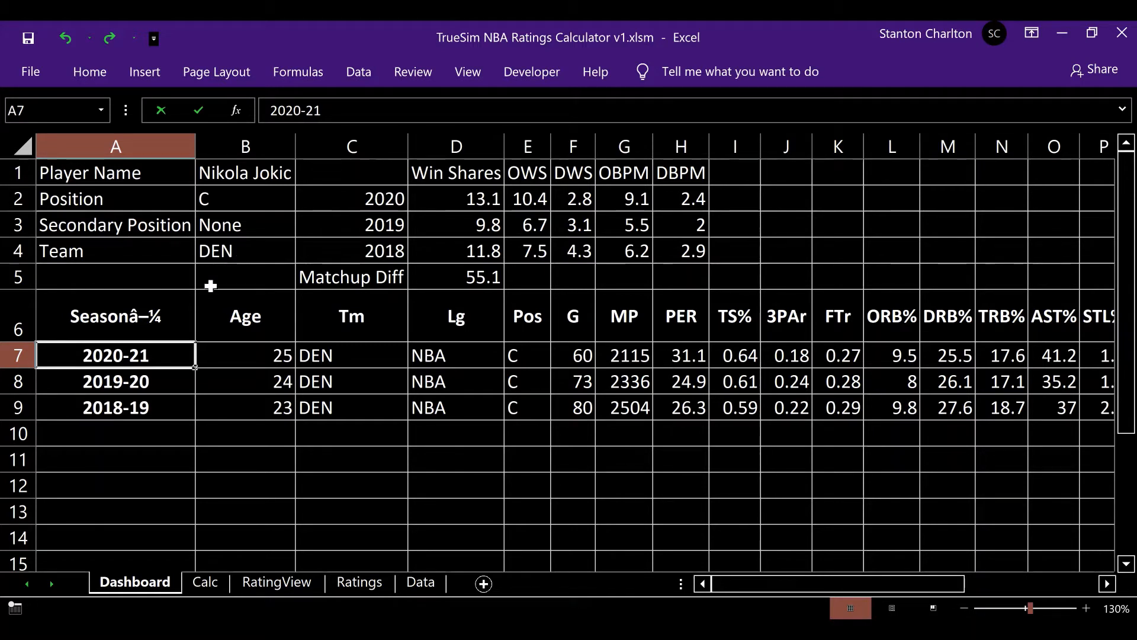
Step: Copy the 2020-21 season row on the Dashboard over the two season rows beneath it, rows 8 and 9
{"action": "left_click", "coordinate": [14, 356]}
{"action": "key", "text": "ctrl+c"}
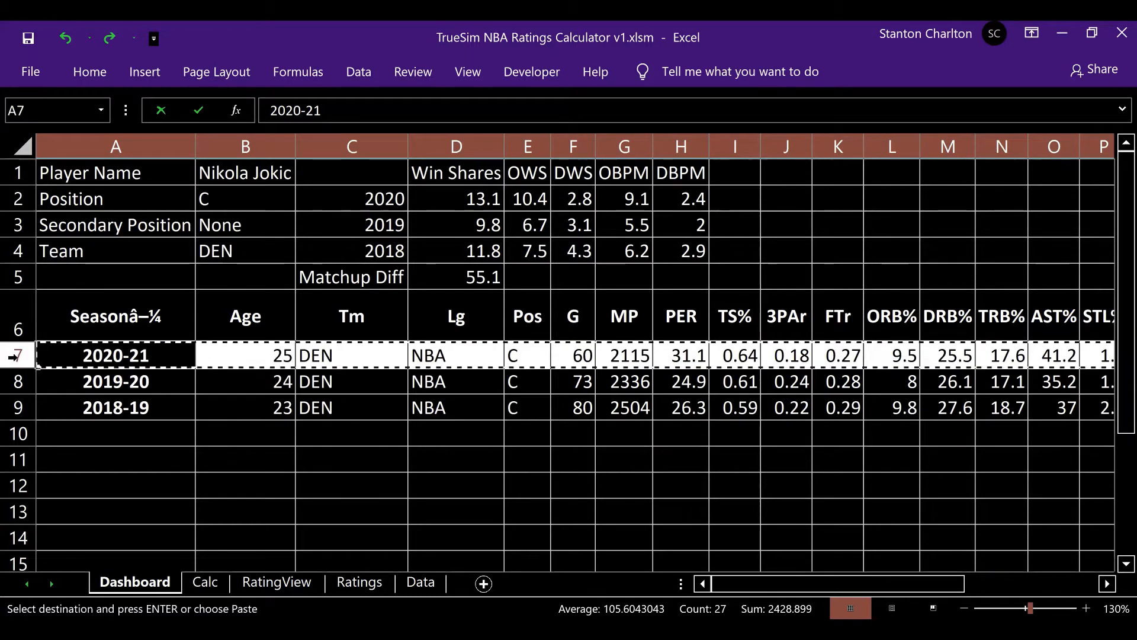
{"action": "key", "text": "Down"}
{"action": "key", "text": "ctrl+v"}
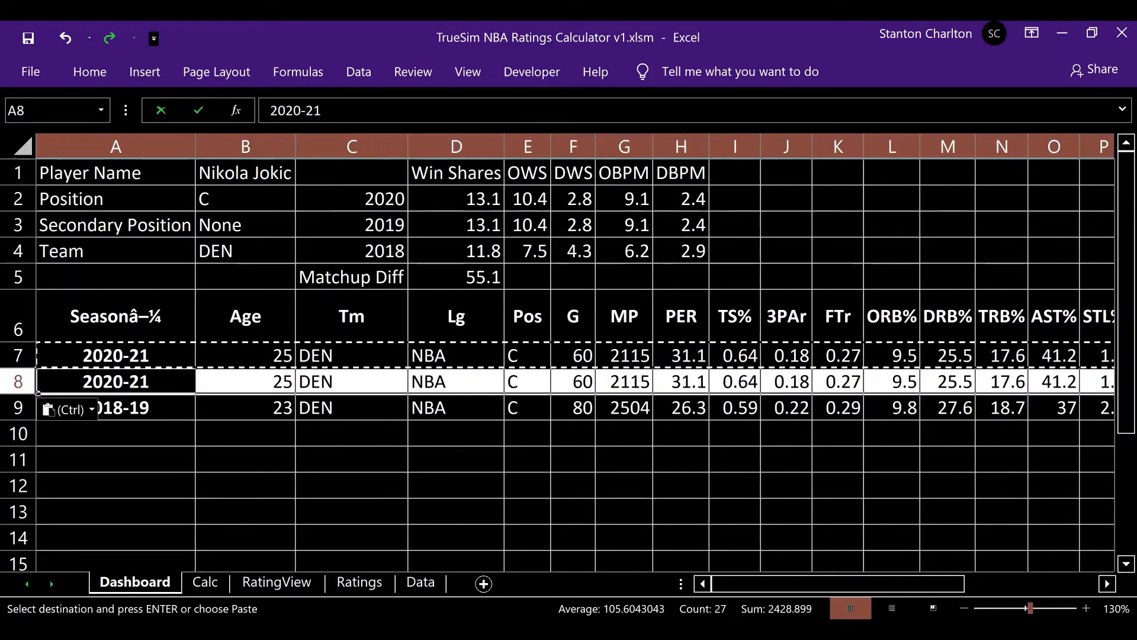
{"action": "key", "text": "Down"}
{"action": "key", "text": "ctrl+v"}
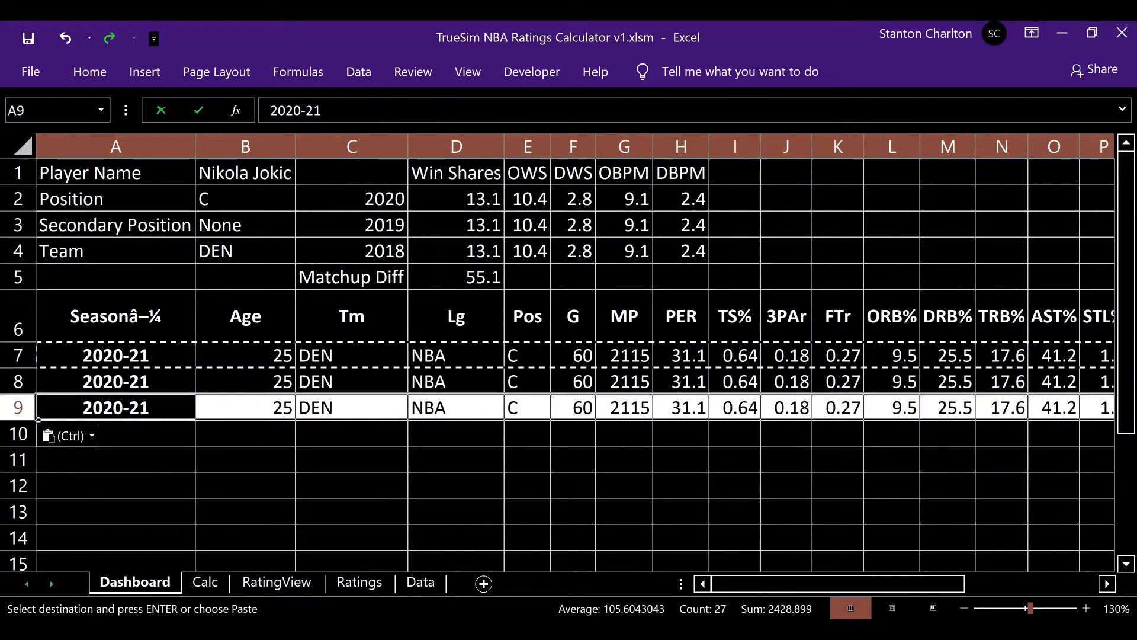
{"action": "key", "text": "Up"}
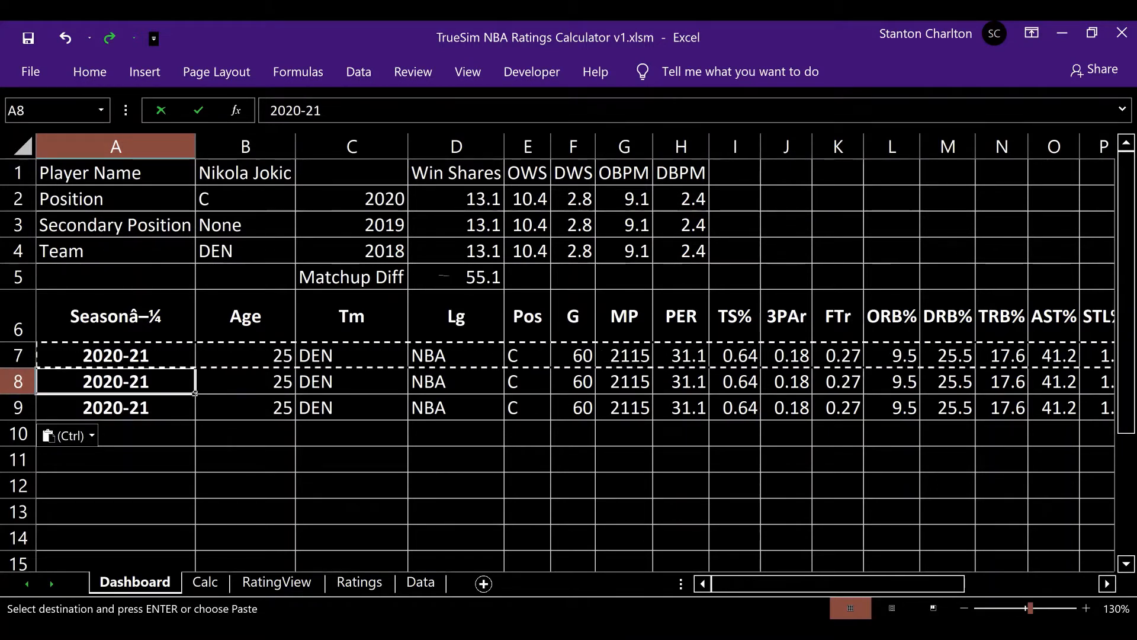
Step: Clear the Matchup Diff value in cell D5 of the Dashboard
{"action": "left_click", "coordinate": [439, 277]}
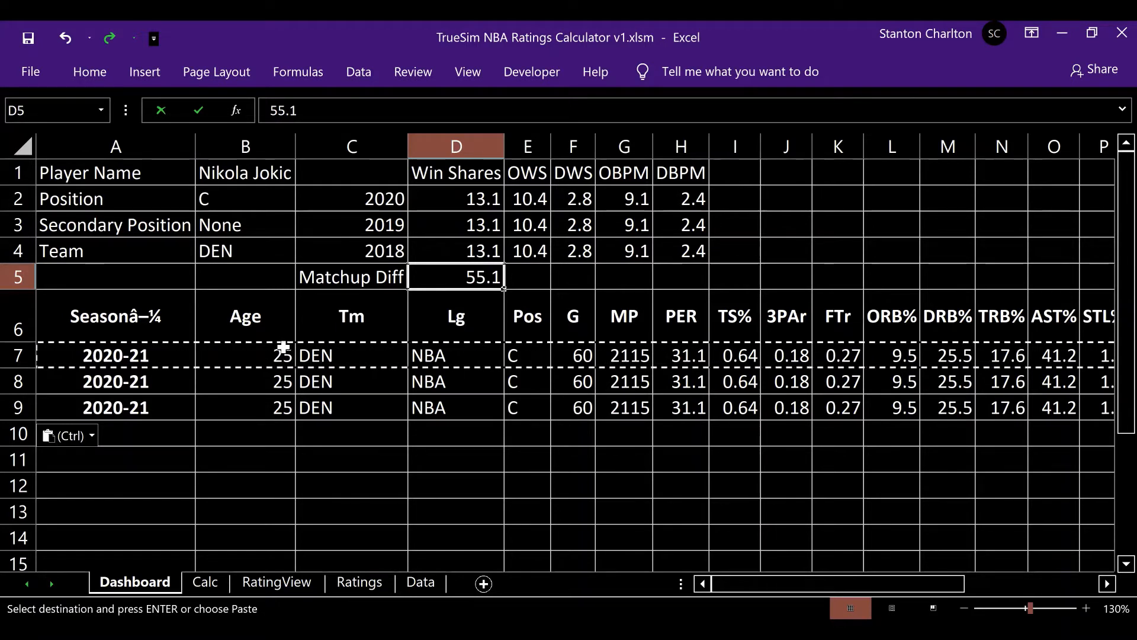
{"action": "key", "text": "Delete"}
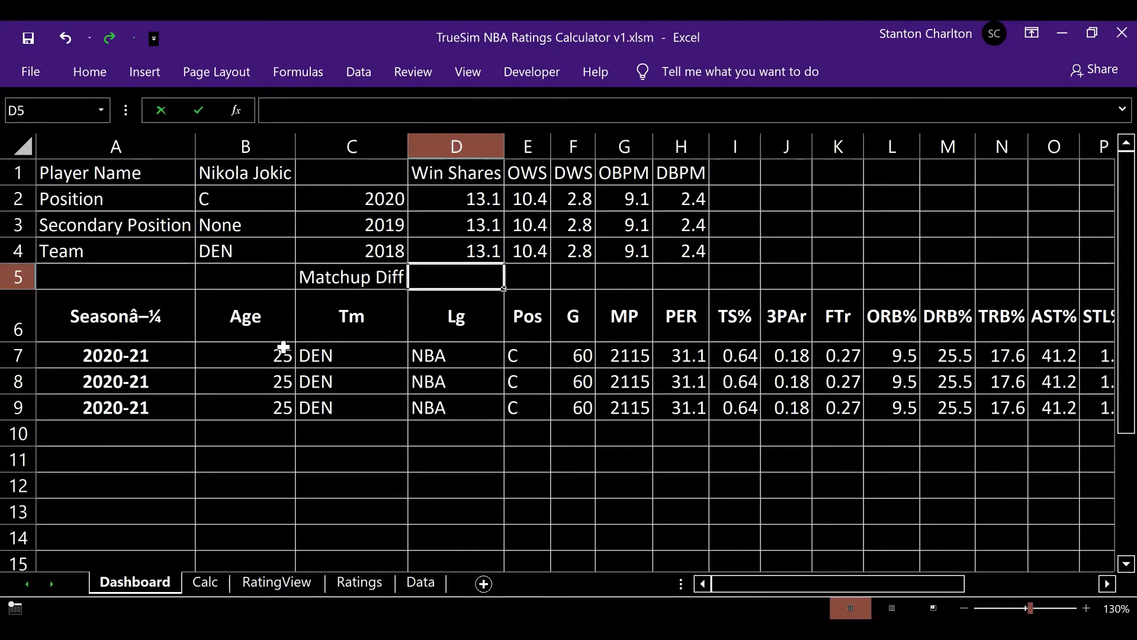
{"action": "key", "text": "Left"}
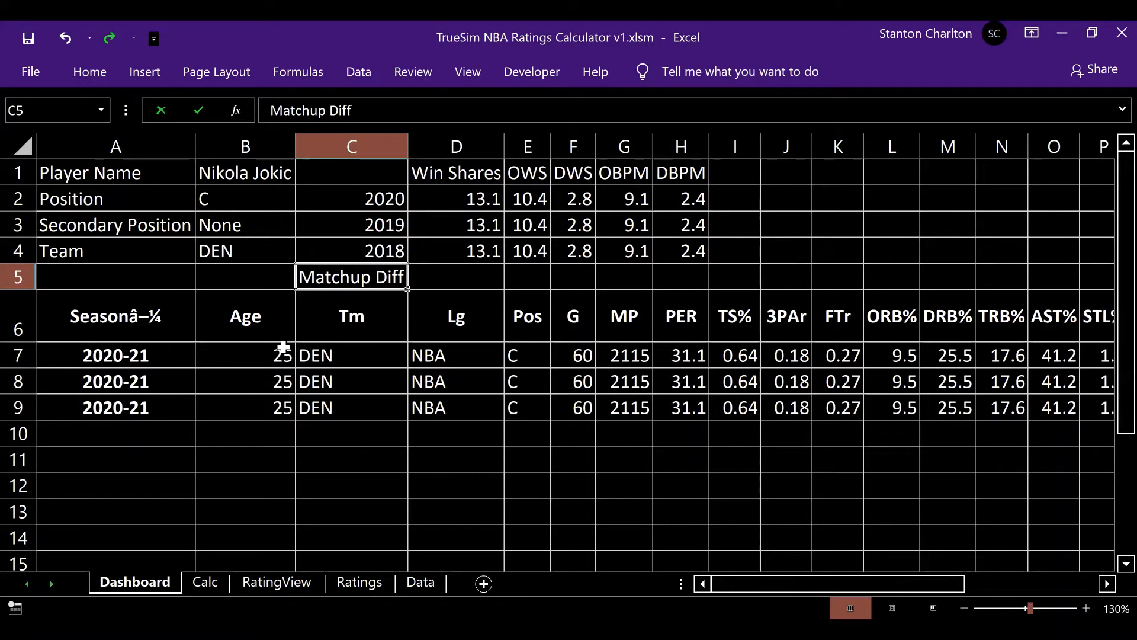
Step: Copy row 4 of the Calc sheet, paste it as values into row 2 of the Ratings sheet, and save the workbook
{"action": "left_click", "coordinate": [206, 584]}
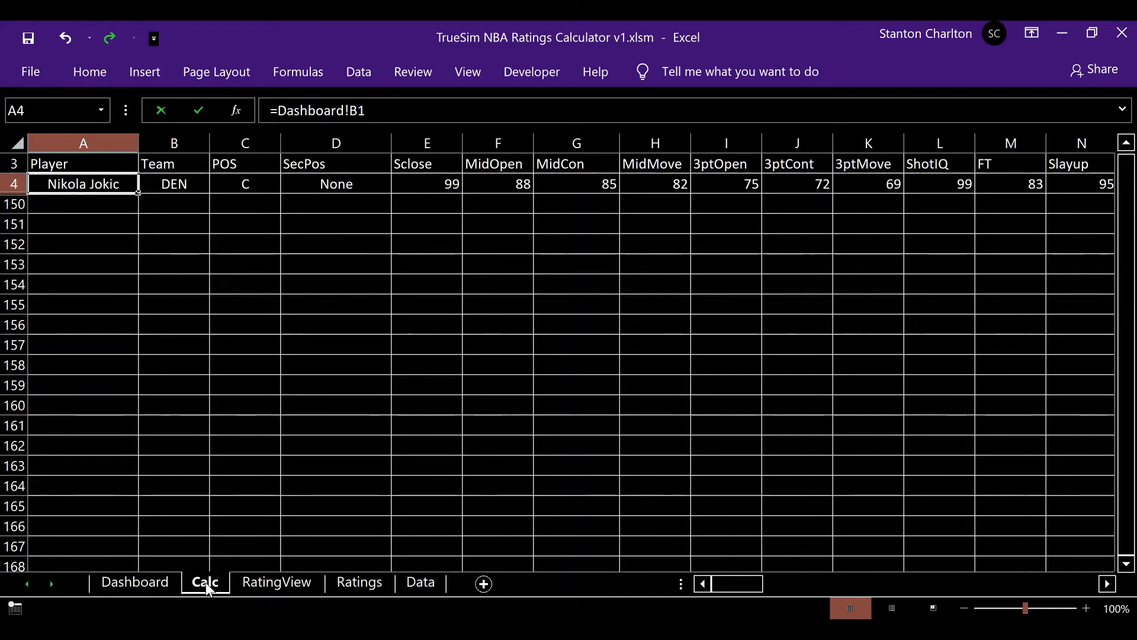
{"action": "left_click", "coordinate": [11, 184]}
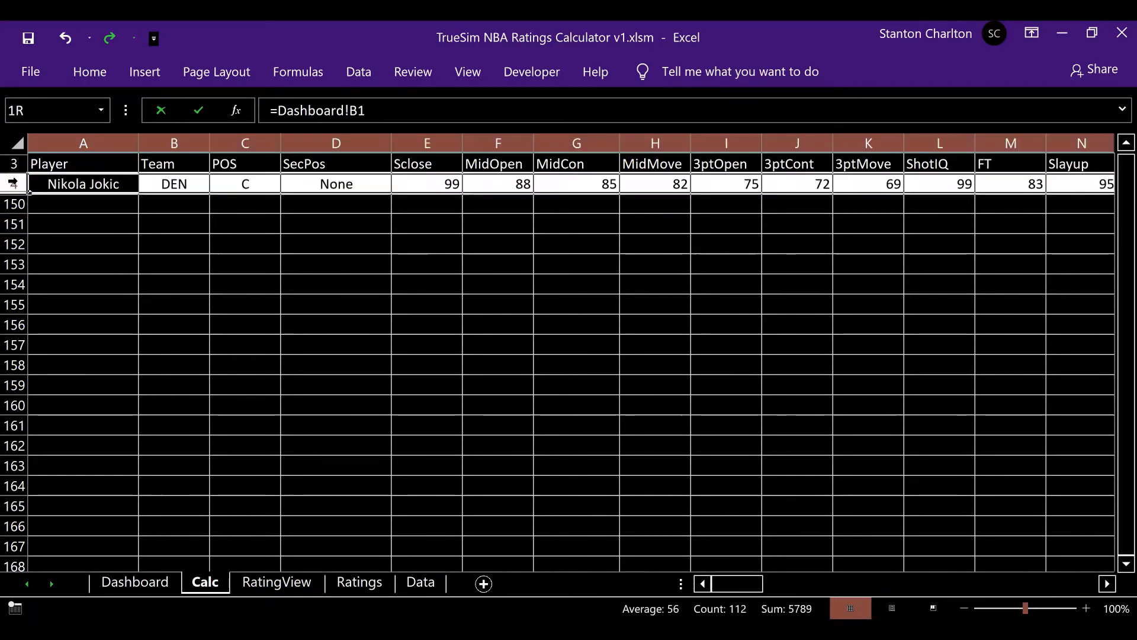
{"action": "key", "text": "ctrl+c"}
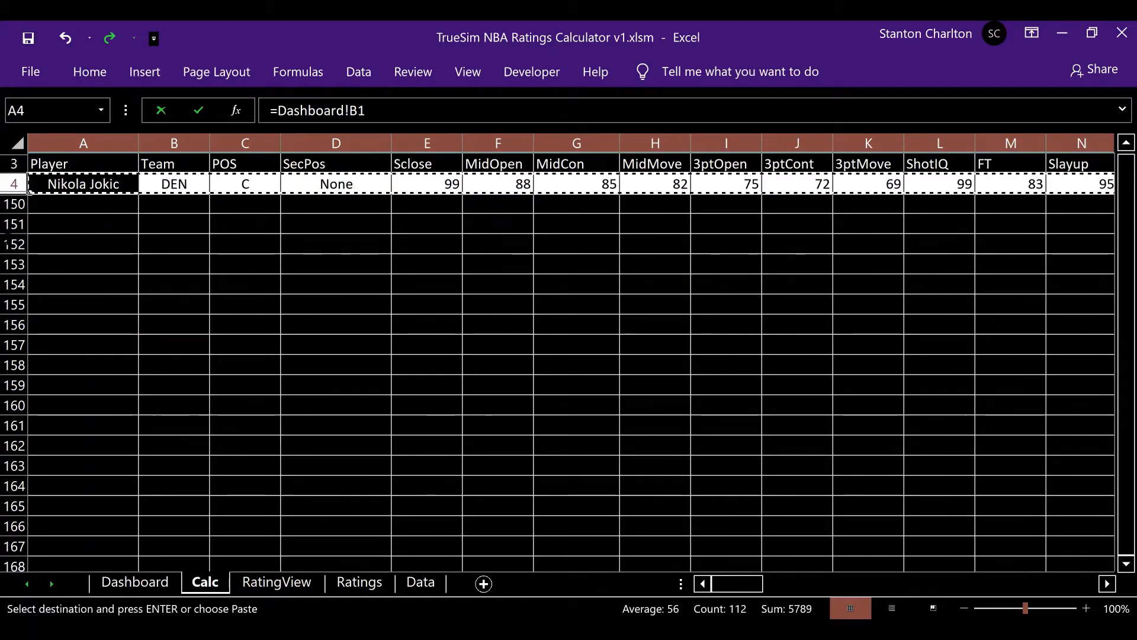
{"action": "left_click", "coordinate": [359, 582]}
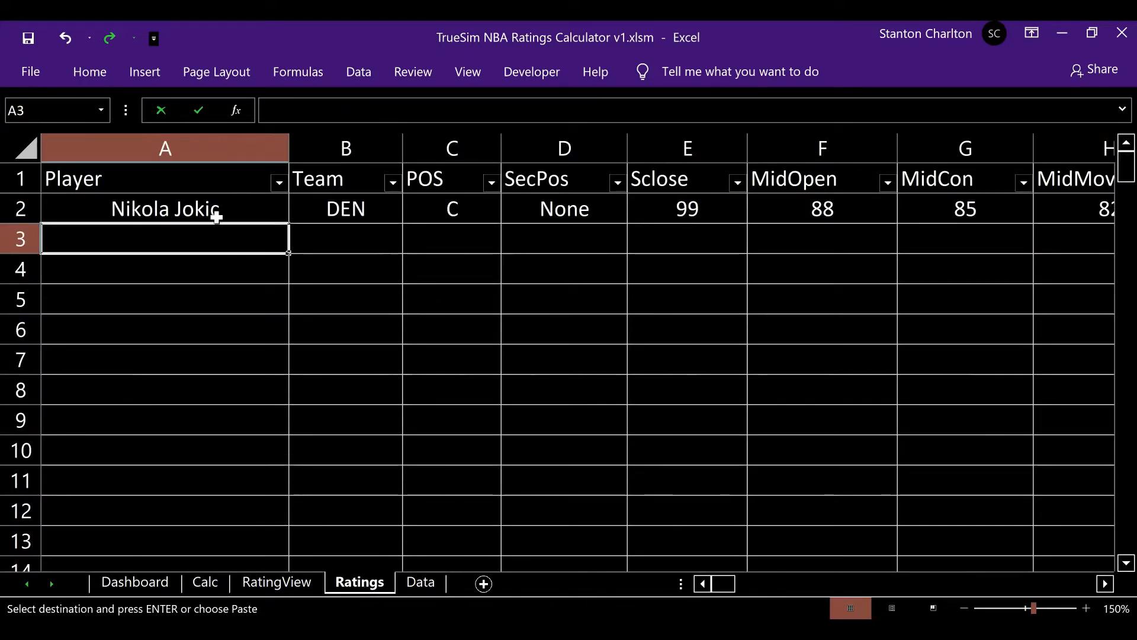
{"action": "left_click", "coordinate": [198, 203]}
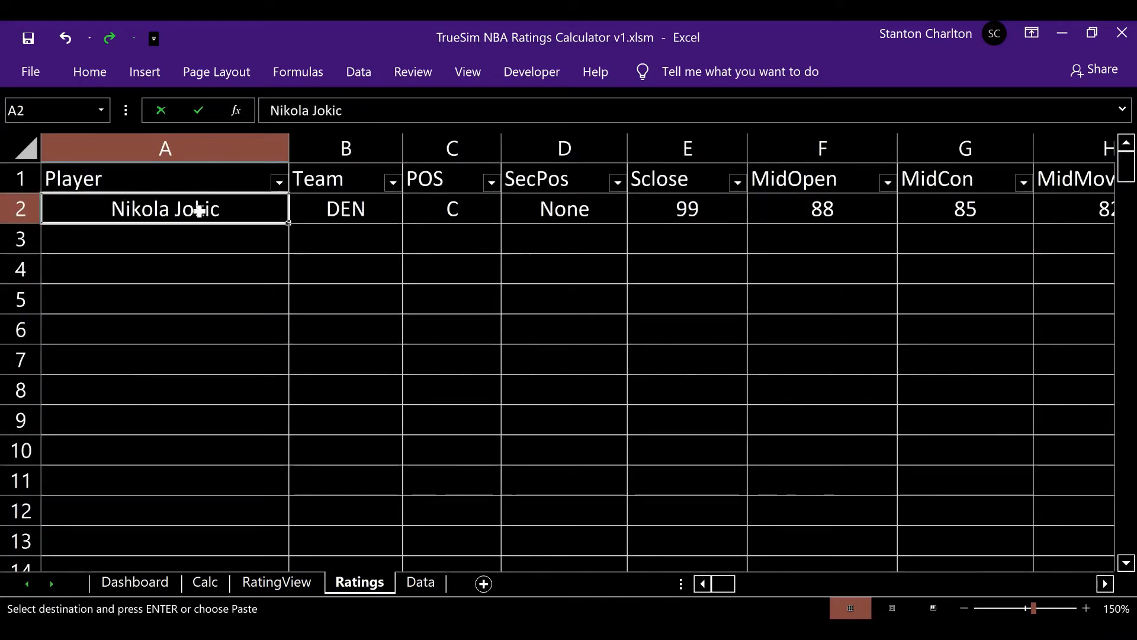
{"action": "key", "text": "alt"}
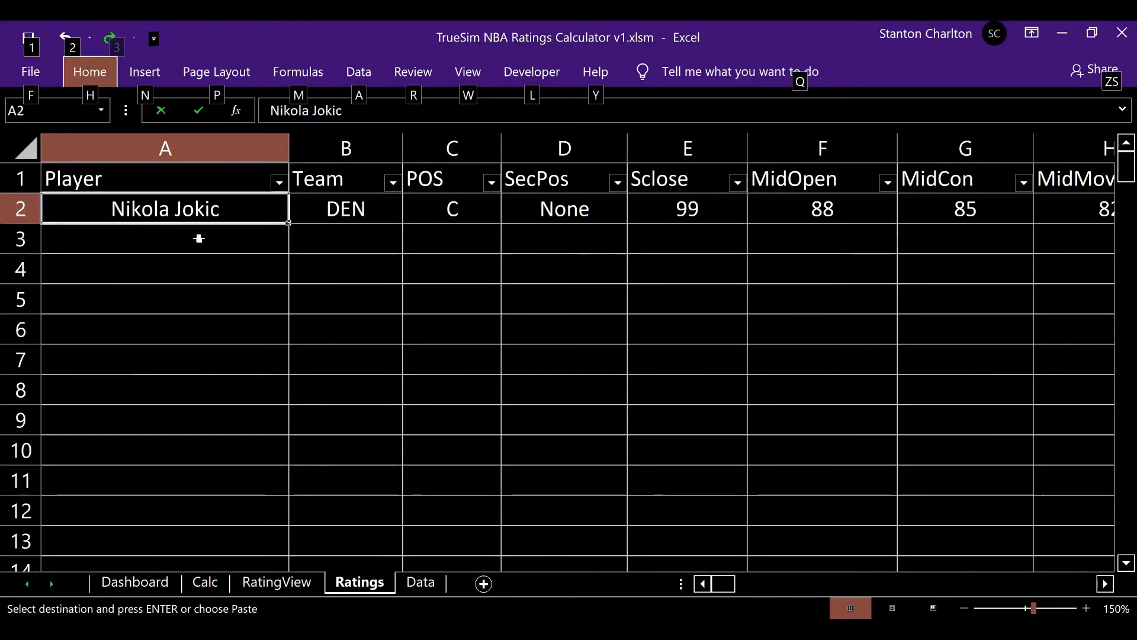
{"action": "key", "text": "h"}
{"action": "key", "text": "v"}
{"action": "key", "text": "v"}
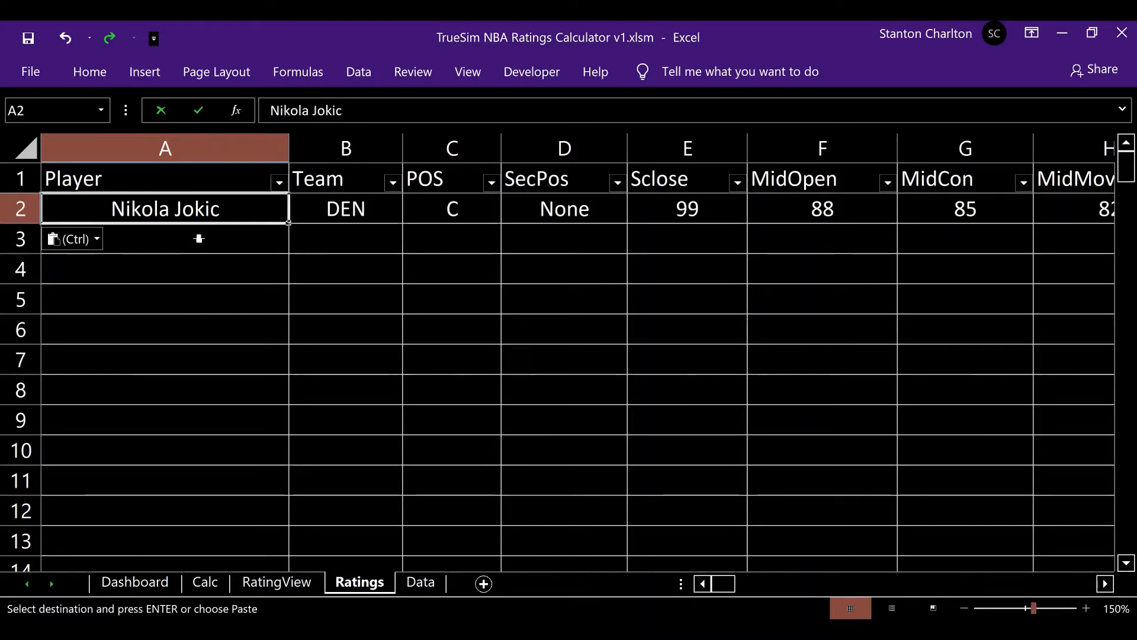
{"action": "key", "text": "ctrl+s"}
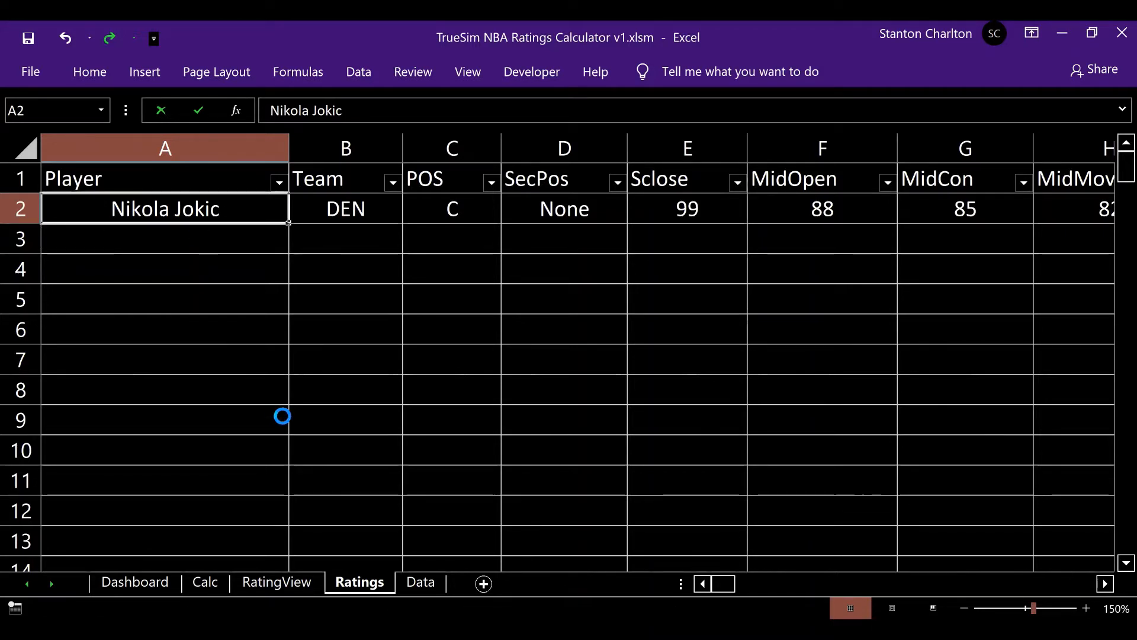
Step: Run the Display macro on the RatingView sheet and go through the position, initiator and play fields in column A
{"action": "left_click", "coordinate": [274, 581]}
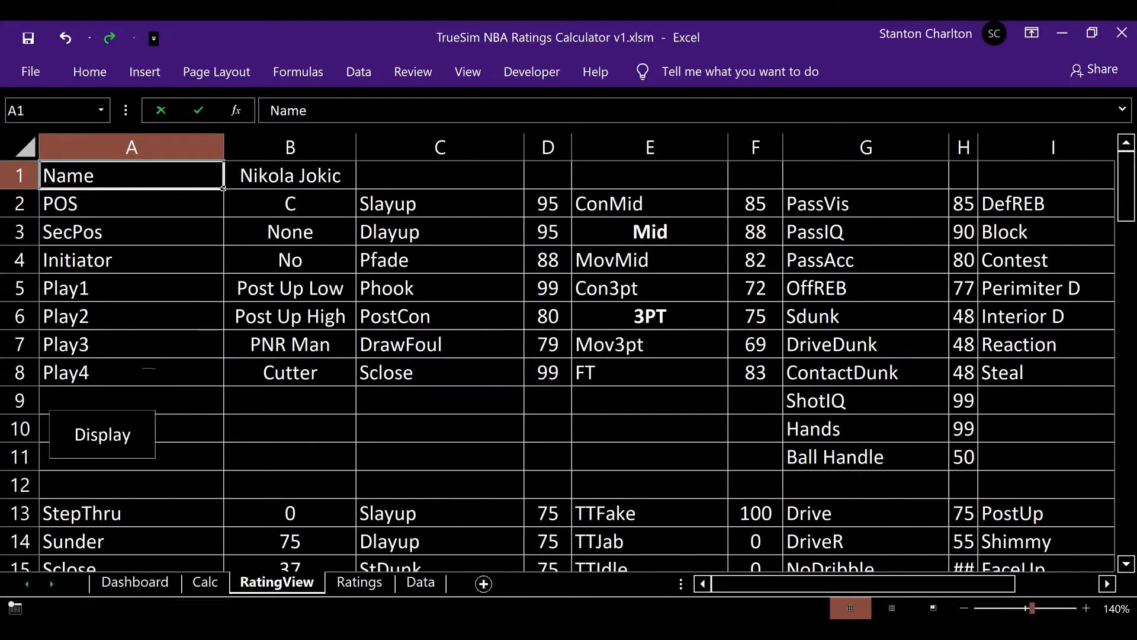
{"action": "left_click", "coordinate": [122, 438]}
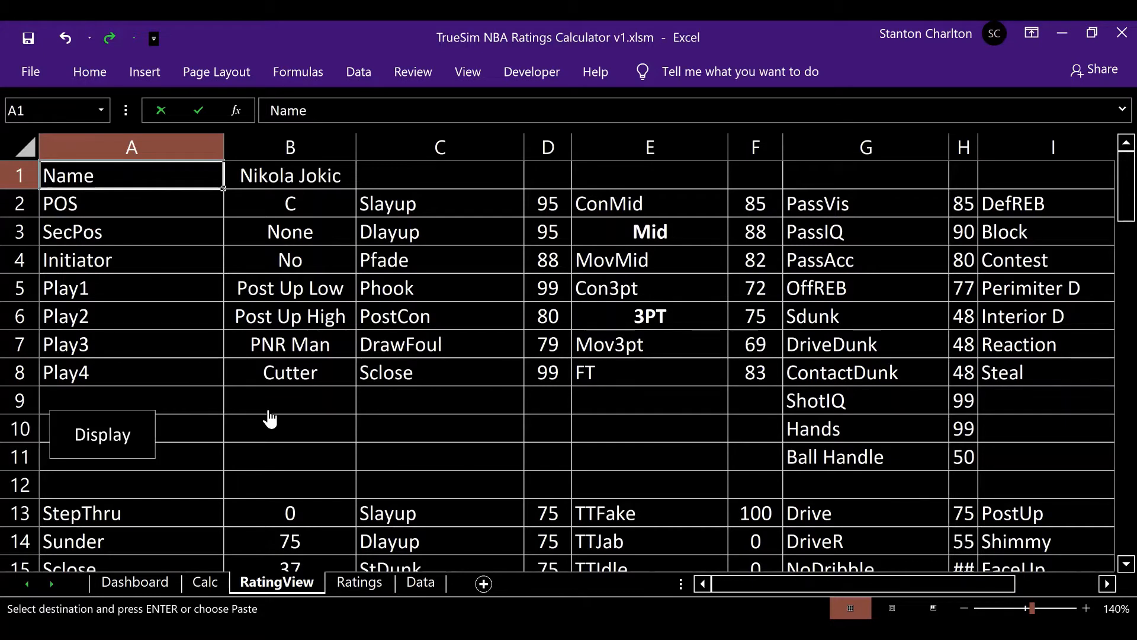
{"action": "key", "text": "Down"}
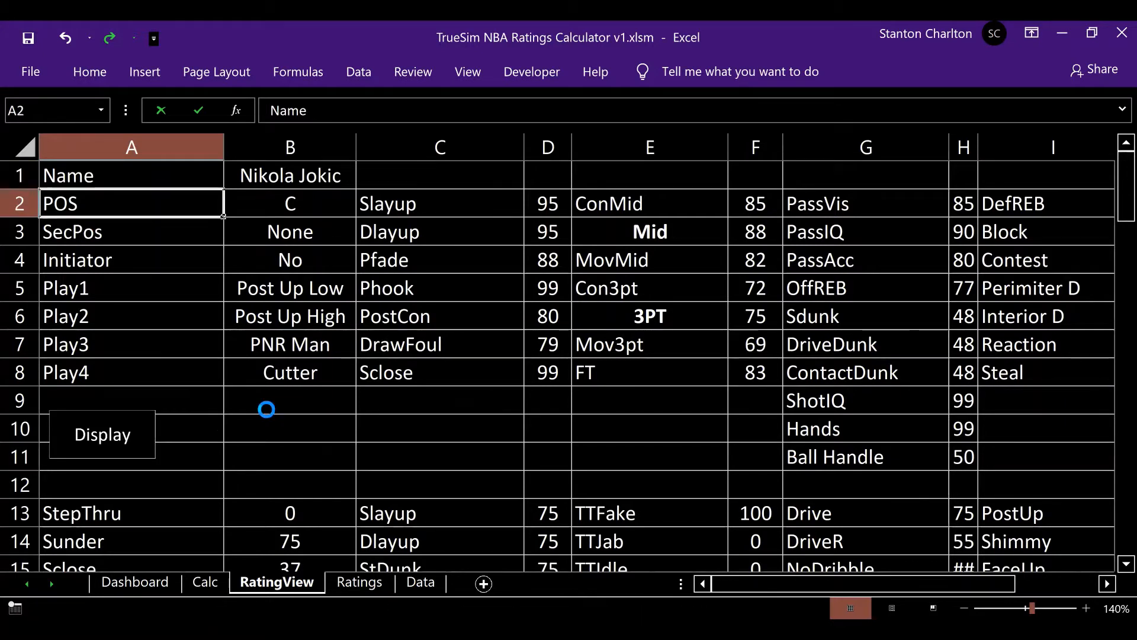
{"action": "key", "text": "Down"}
{"action": "key", "text": "Down"}
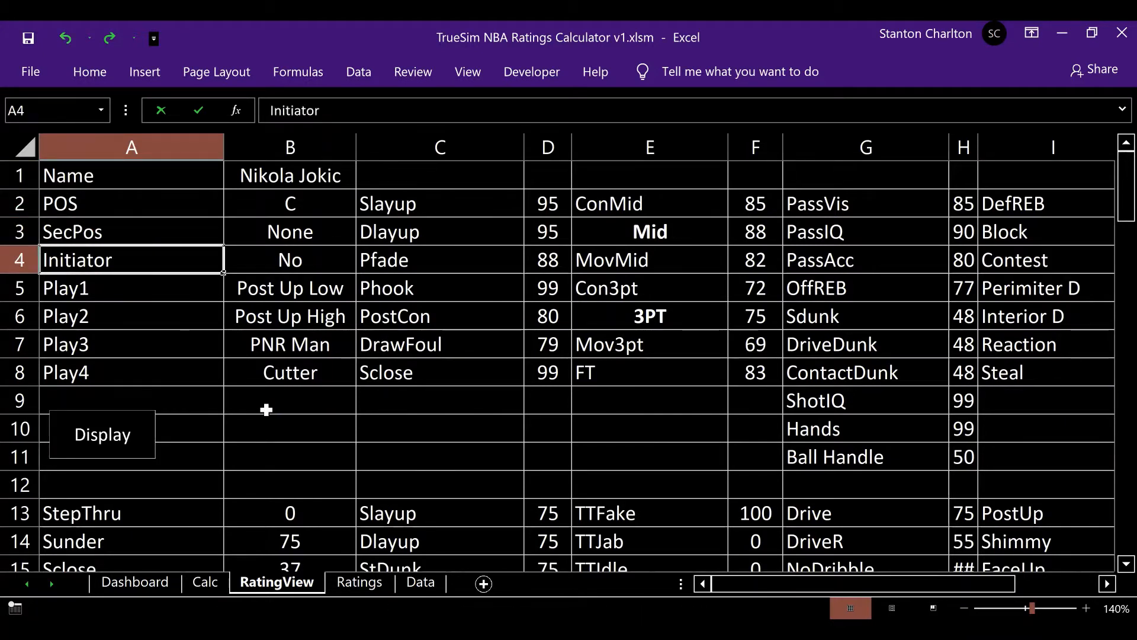
{"action": "key", "text": "Down"}
{"action": "key", "text": "Down"}
{"action": "key", "text": "Down"}
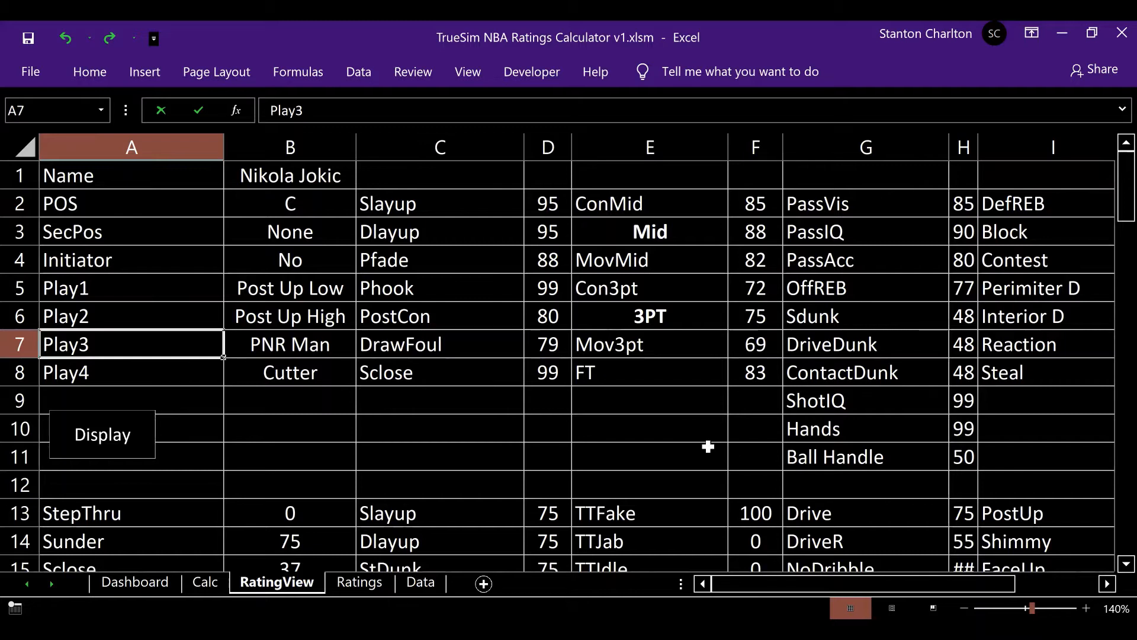
Step: Examine the player's rating columns across RatingView, from the scoring ratings to the consistency and IQ ratings, and return to column A
{"action": "key", "text": "Right"}
{"action": "key", "text": "Right"}
{"action": "key", "text": "Right"}
{"action": "key", "text": "Right"}
{"action": "key", "text": "Right"}
{"action": "key", "text": "Right"}
{"action": "key", "text": "Right"}
{"action": "key", "text": "Right"}
{"action": "key", "text": "Right"}
{"action": "key", "text": "Right"}
{"action": "key", "text": "Right"}
{"action": "key", "text": "Right"}
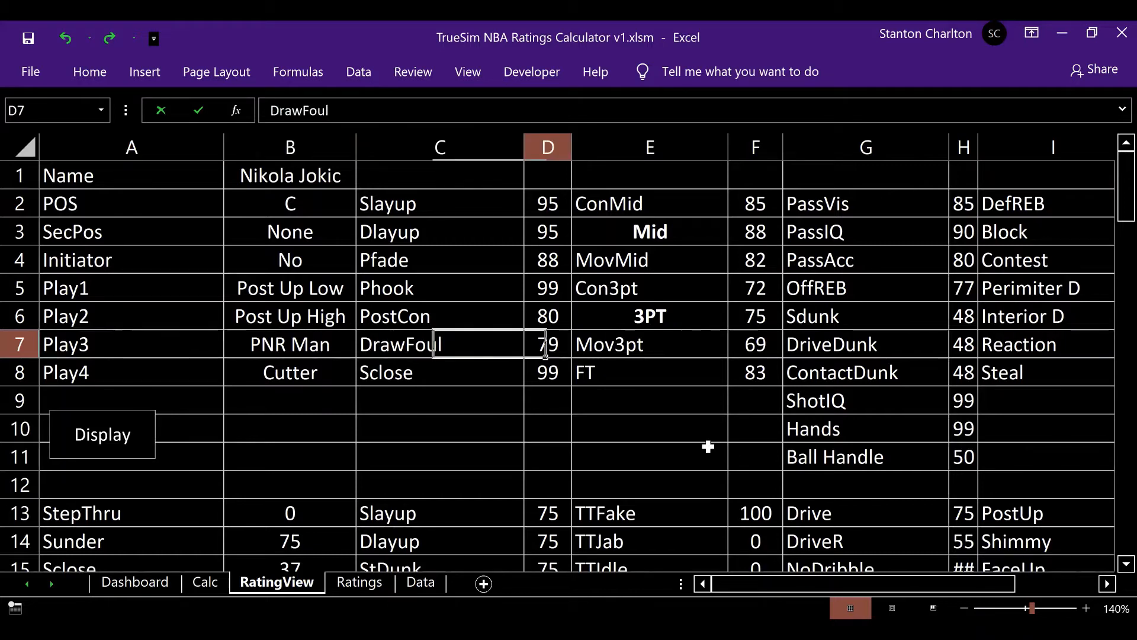
{"action": "key", "text": "Right"}
{"action": "key", "text": "Right"}
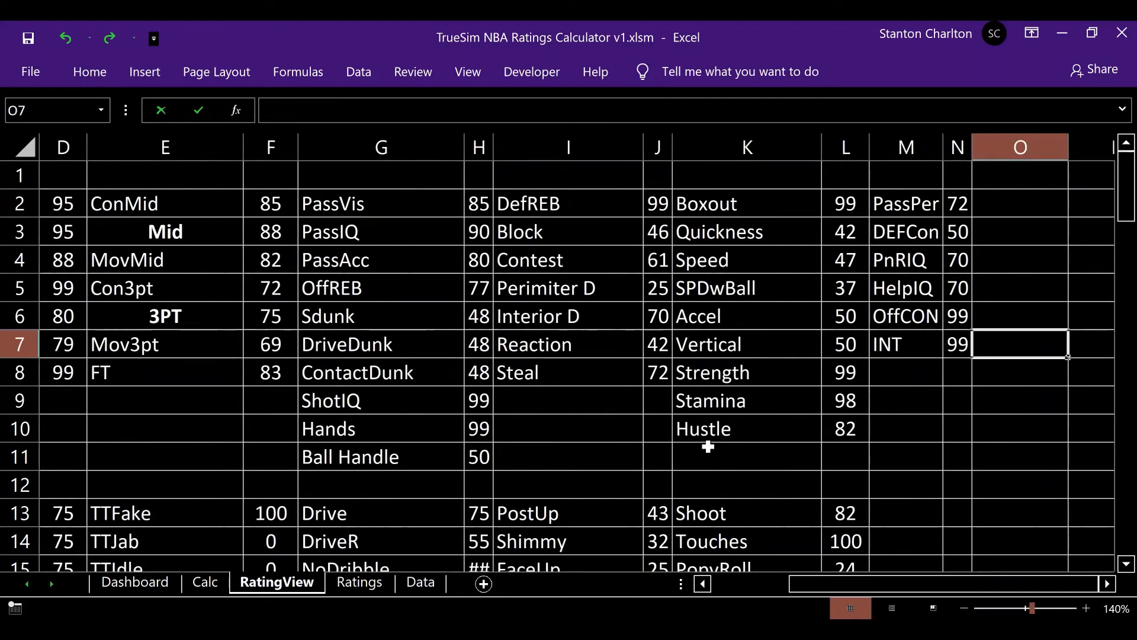
{"action": "key", "text": "Left"}
{"action": "key", "text": "Left"}
{"action": "key", "text": "Left"}
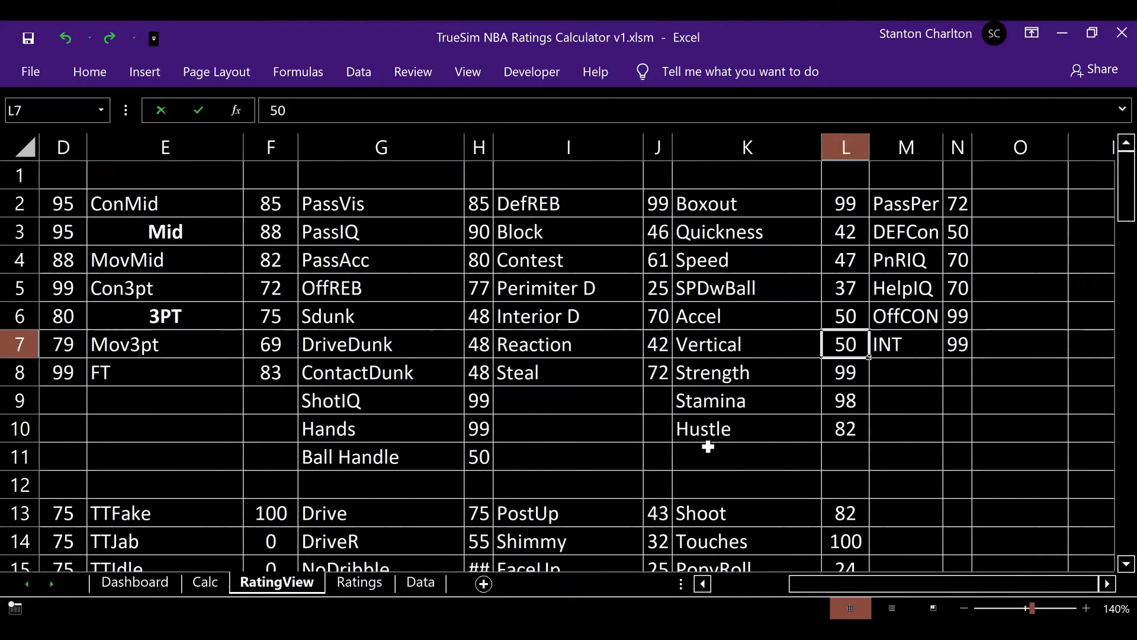
{"action": "key", "text": "Left"}
{"action": "key", "text": "Left"}
{"action": "key", "text": "Left"}
{"action": "key", "text": "Left"}
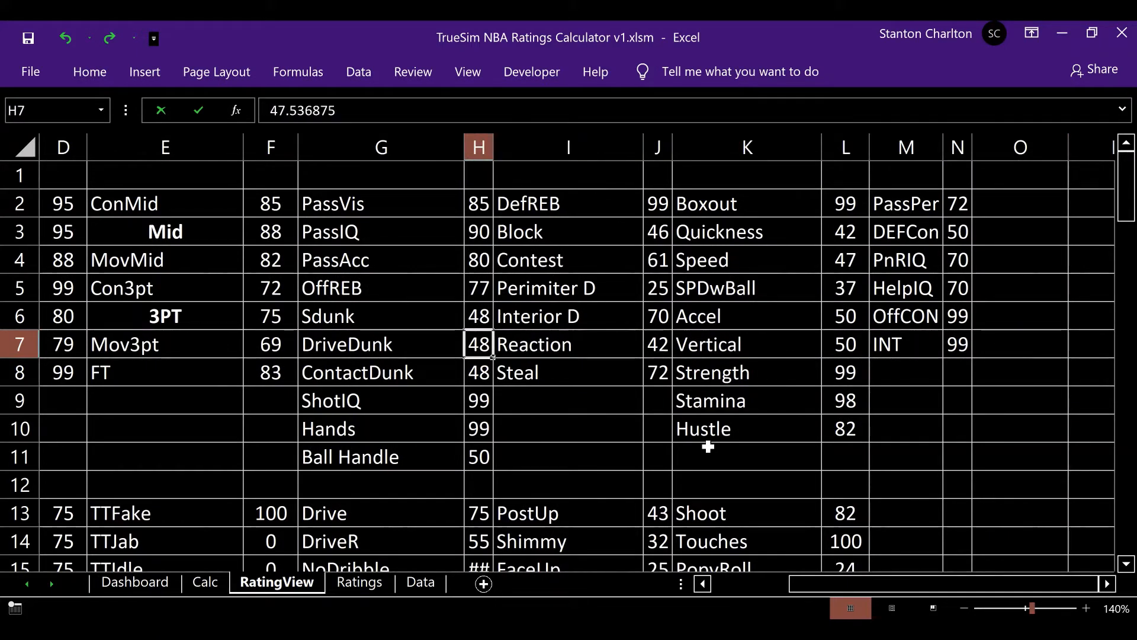
{"action": "key", "text": "Left"}
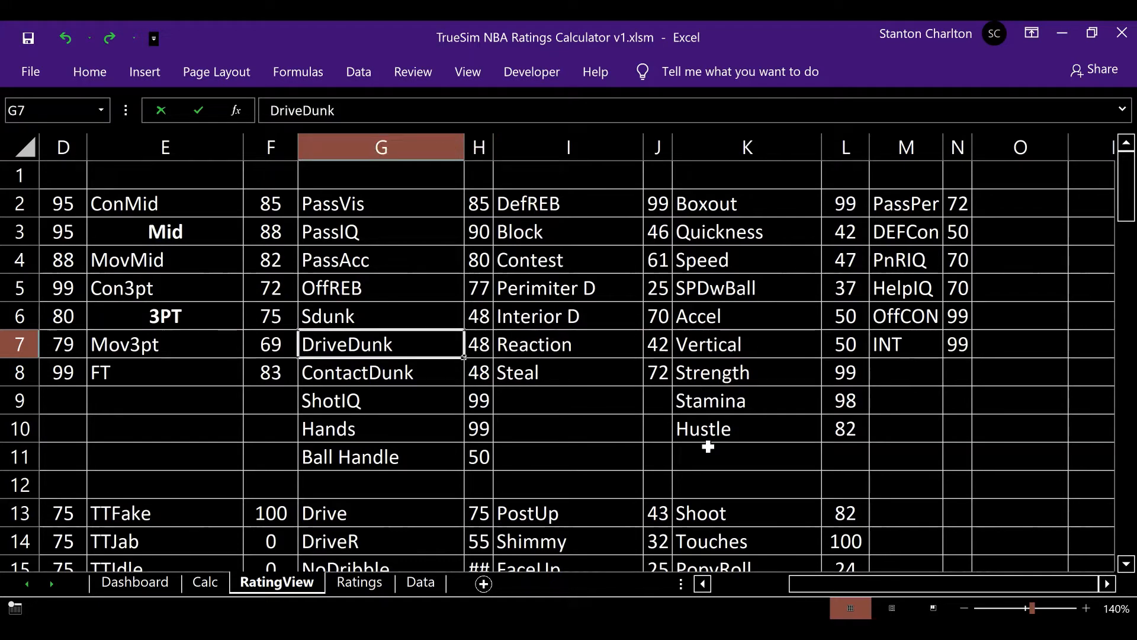
{"action": "key", "text": "Left"}
{"action": "key", "text": "Left"}
{"action": "key", "text": "Left"}
{"action": "key", "text": "Left"}
{"action": "key", "text": "Left"}
{"action": "key", "text": "Left"}
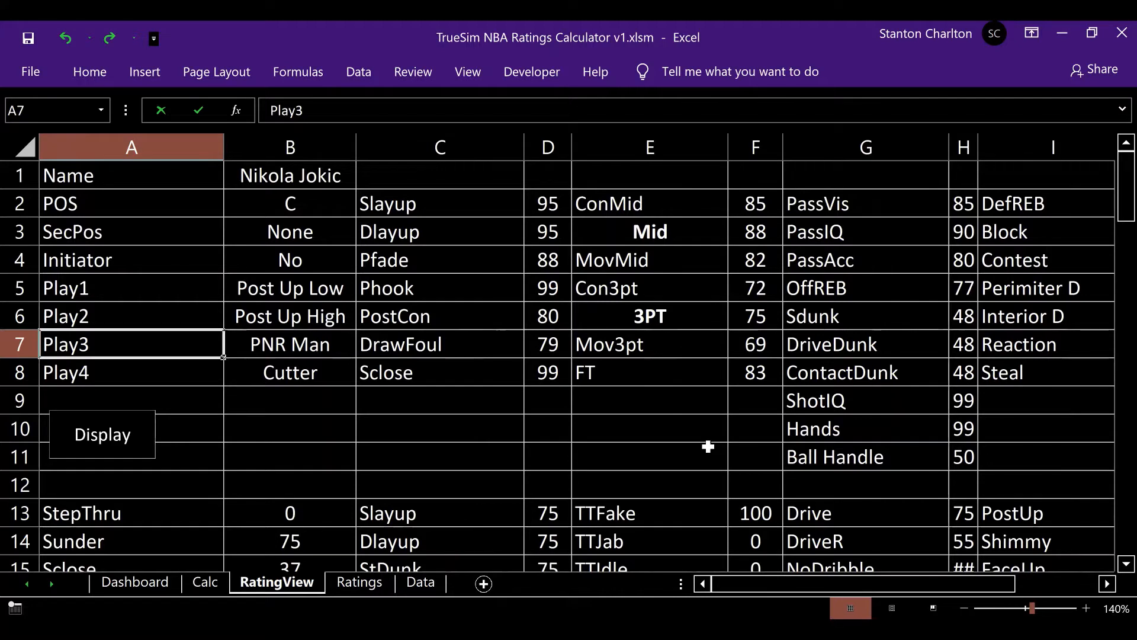
Step: Go down column A of RatingView through the second block of values, from StepThru in row 13 to Step3pt in row 25
{"action": "key", "text": "Down"}
{"action": "key", "text": "Down"}
{"action": "key", "text": "Down"}
{"action": "key", "text": "Down"}
{"action": "key", "text": "Down"}
{"action": "key", "text": "Down"}
{"action": "key", "text": "Down"}
{"action": "key", "text": "Down"}
{"action": "key", "text": "Down"}
{"action": "key", "text": "Down"}
{"action": "key", "text": "Down"}
{"action": "key", "text": "Down"}
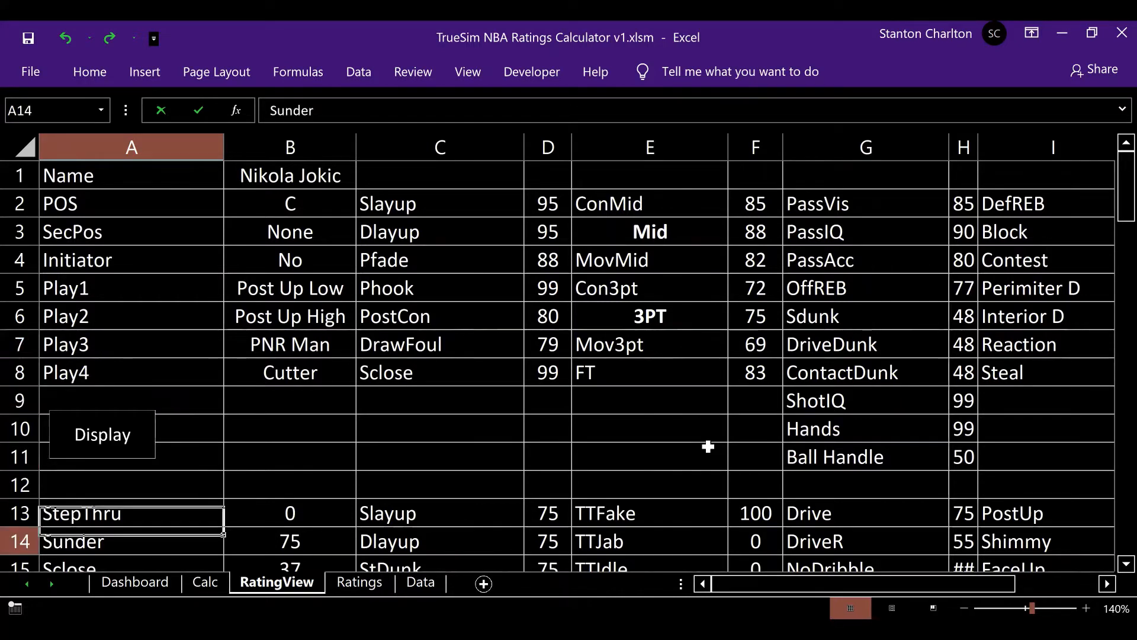
{"action": "key", "text": "Down"}
{"action": "key", "text": "Down"}
{"action": "key", "text": "Down"}
{"action": "key", "text": "Down"}
{"action": "key", "text": "Down"}
{"action": "key", "text": "Down"}
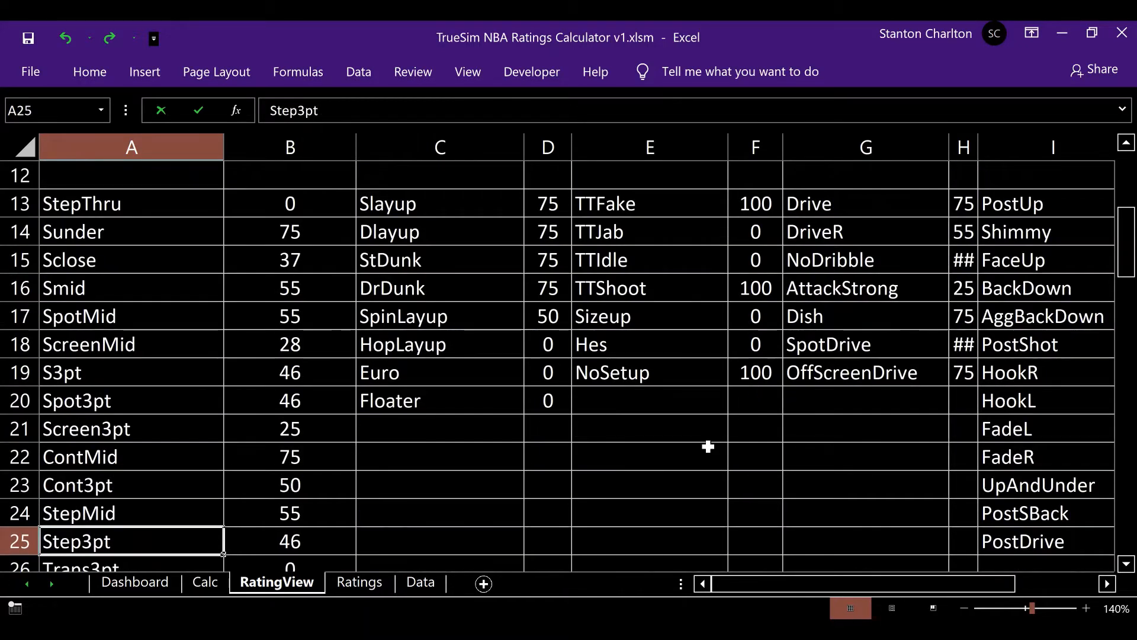
Step: Examine the second block's columns across RatingView, from layups and drives to post moves and touches, and return to column A
{"action": "key", "text": "Right"}
{"action": "key", "text": "Right"}
{"action": "key", "text": "Right"}
{"action": "key", "text": "Right"}
{"action": "key", "text": "Right"}
{"action": "key", "text": "Right"}
{"action": "key", "text": "Right"}
{"action": "key", "text": "Right"}
{"action": "key", "text": "Right"}
{"action": "key", "text": "Right"}
{"action": "key", "text": "Right"}
{"action": "key", "text": "Right"}
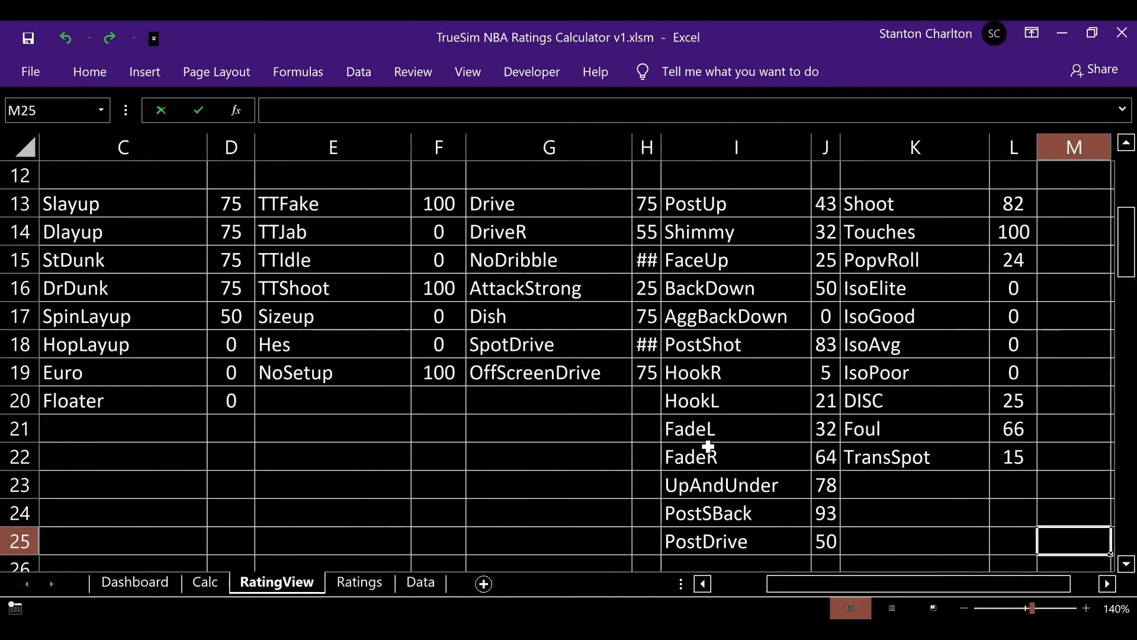
{"action": "key", "text": "Right"}
{"action": "key", "text": "Right"}
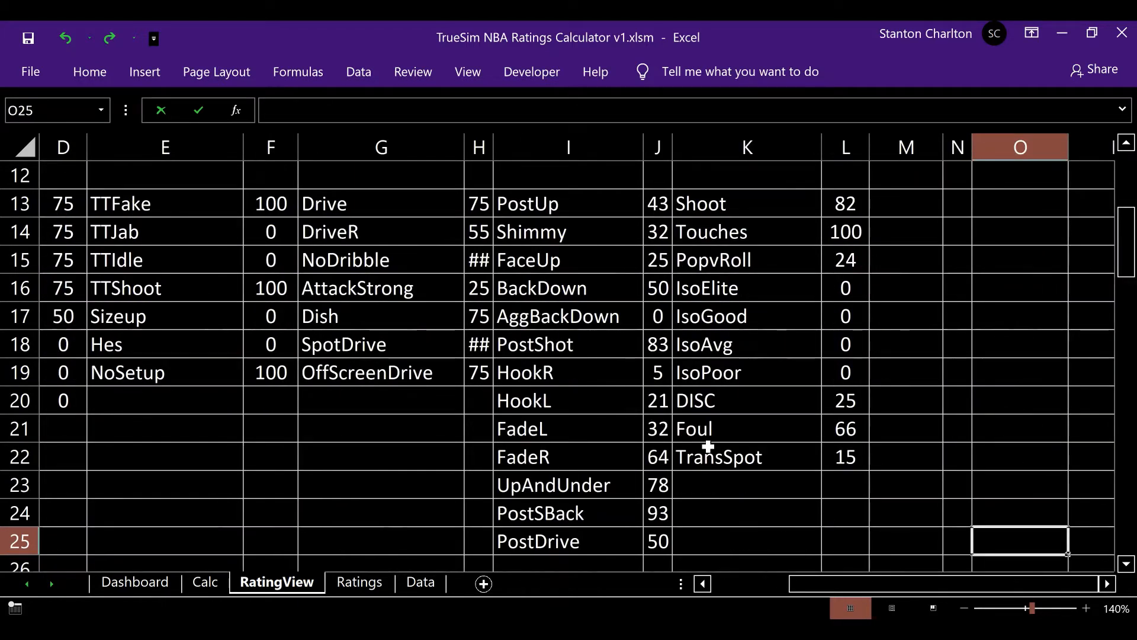
{"action": "key", "text": "Left"}
{"action": "key", "text": "Left"}
{"action": "key", "text": "Left"}
{"action": "key", "text": "Left"}
{"action": "key", "text": "Left"}
{"action": "key", "text": "Left"}
{"action": "key", "text": "Left"}
{"action": "key", "text": "Left"}
{"action": "key", "text": "Left"}
{"action": "key", "text": "Left"}
{"action": "key", "text": "Left"}
{"action": "key", "text": "Left"}
{"action": "key", "text": "Left"}
{"action": "key", "text": "Left"}
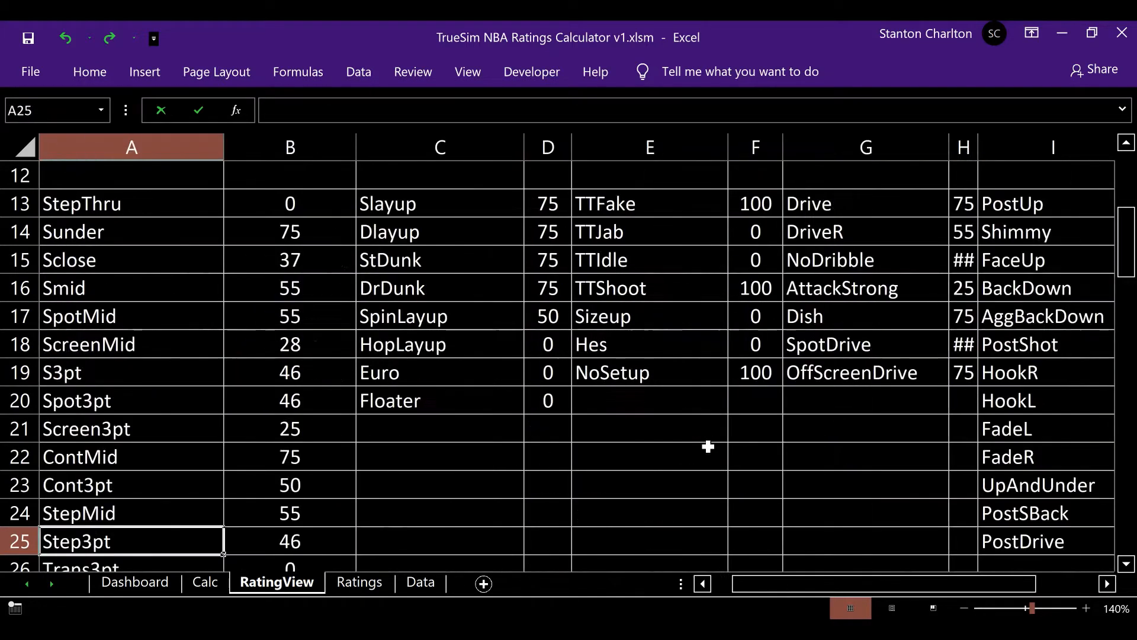
Step: Go down column A past the shooting entries and through the INSIDE SCORING badge list that starts in row 54
{"action": "key", "text": "Down"}
{"action": "key", "text": "Down"}
{"action": "key", "text": "Down"}
{"action": "key", "text": "Down"}
{"action": "key", "text": "Down"}
{"action": "key", "text": "Down"}
{"action": "key", "text": "Down"}
{"action": "key", "text": "Down"}
{"action": "key", "text": "Down"}
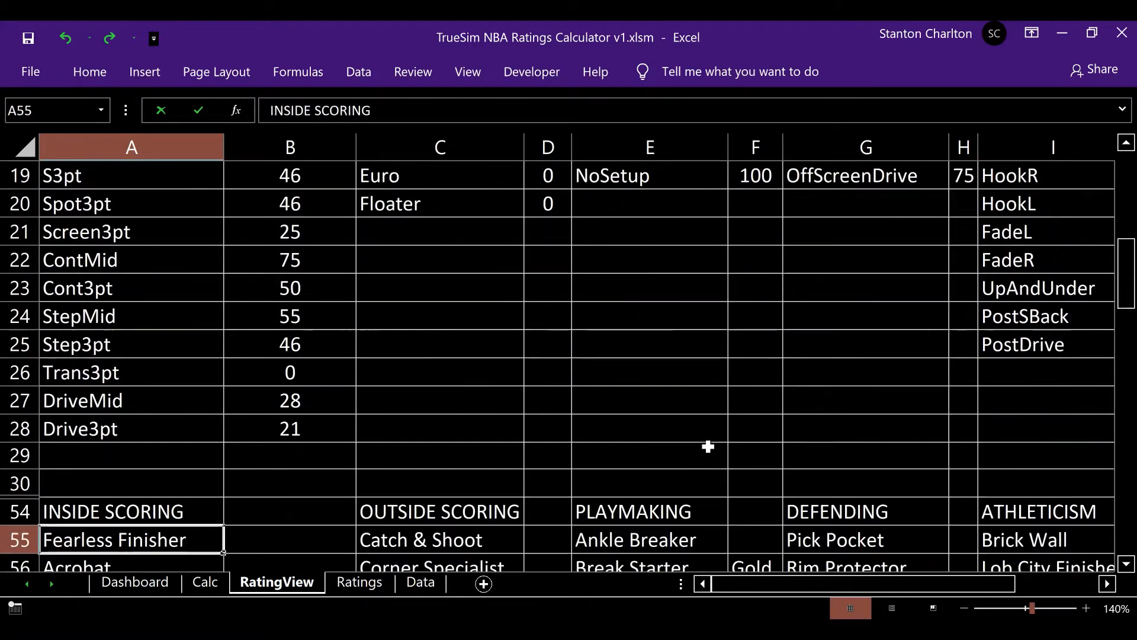
{"action": "key", "text": "Down"}
{"action": "key", "text": "Down"}
{"action": "key", "text": "Down"}
{"action": "key", "text": "Down"}
{"action": "key", "text": "Down"}
{"action": "key", "text": "Down"}
{"action": "key", "text": "Down"}
{"action": "key", "text": "Down"}
{"action": "key", "text": "Down"}
{"action": "key", "text": "Down"}
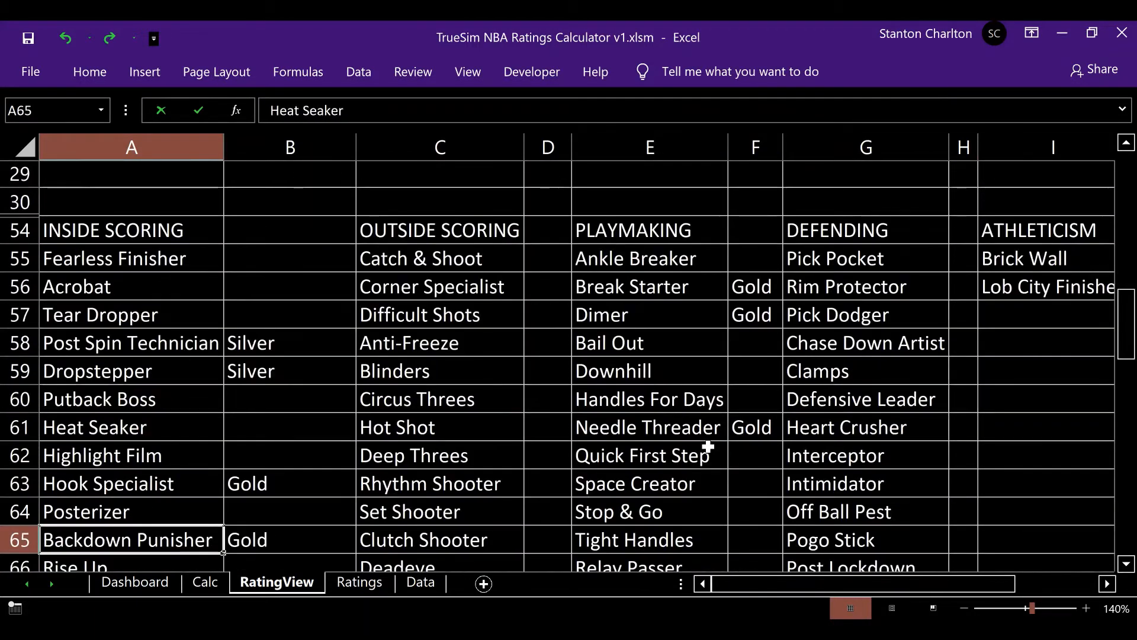
{"action": "key", "text": "Down"}
Step: Examine the badge columns across RatingView, from outside scoring, playmaking and defending to athleticism and rebounding, and return to column A
{"action": "key", "text": "Right"}
{"action": "key", "text": "Right"}
{"action": "key", "text": "Right"}
{"action": "key", "text": "Right"}
{"action": "key", "text": "Right"}
{"action": "key", "text": "Right"}
{"action": "key", "text": "Right"}
{"action": "key", "text": "Right"}
{"action": "key", "text": "Right"}
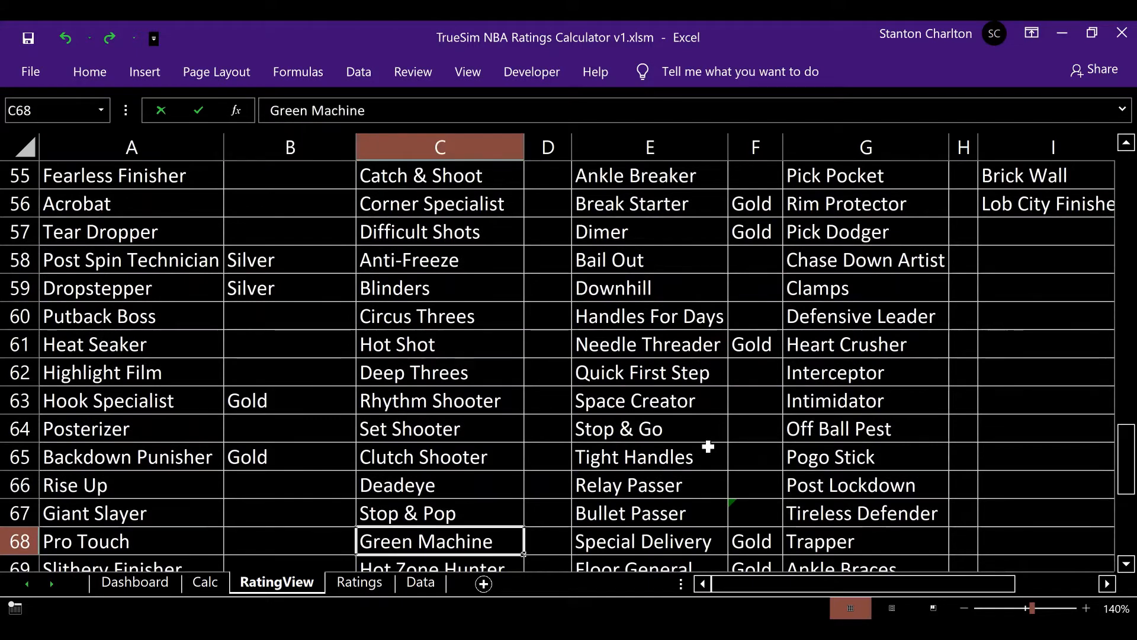
{"action": "key", "text": "Right"}
{"action": "key", "text": "Right"}
{"action": "key", "text": "Right"}
{"action": "key", "text": "Right"}
{"action": "key", "text": "Right"}
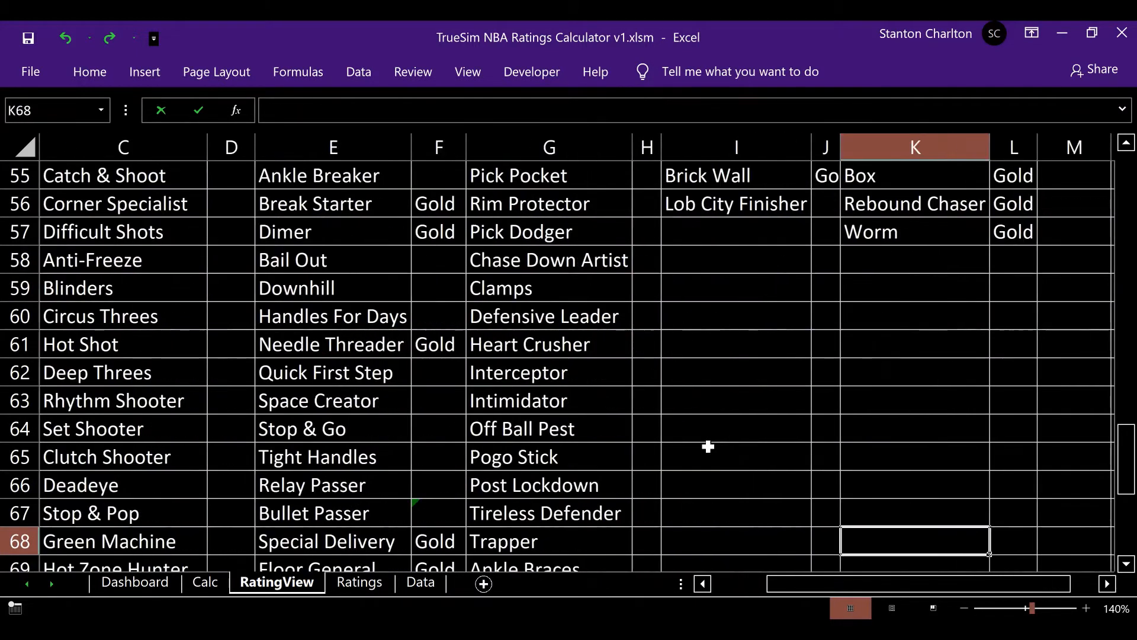
{"action": "key", "text": "Left"}
{"action": "key", "text": "Left"}
{"action": "key", "text": "Left"}
{"action": "key", "text": "Left"}
{"action": "key", "text": "Left"}
{"action": "key", "text": "Left"}
{"action": "key", "text": "Left"}
{"action": "key", "text": "Left"}
{"action": "key", "text": "Left"}
{"action": "key", "text": "Left"}
{"action": "key", "text": "Left"}
{"action": "key", "text": "Left"}
{"action": "key", "text": "Left"}
{"action": "key", "text": "Left"}
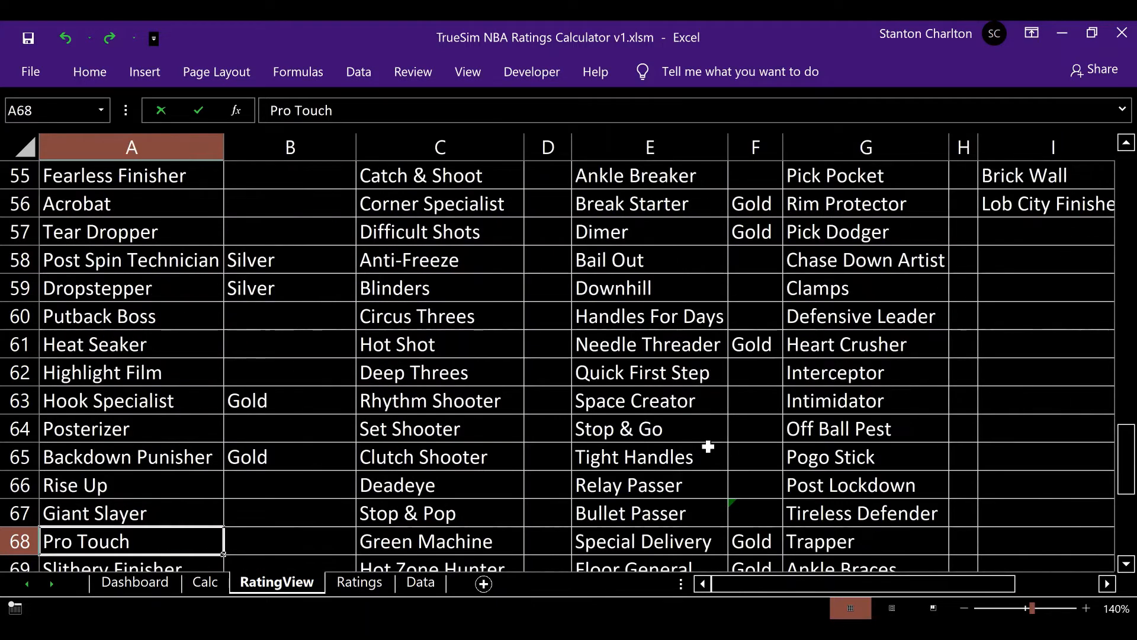
Step: Examine the ends of the badge lists down to row 77 of RatingView
{"action": "key", "text": "Down"}
{"action": "key", "text": "Down"}
{"action": "key", "text": "Down"}
{"action": "key", "text": "Down"}
{"action": "key", "text": "Down"}
{"action": "key", "text": "Down"}
{"action": "key", "text": "Down"}
{"action": "key", "text": "Down"}
{"action": "key", "text": "Down"}
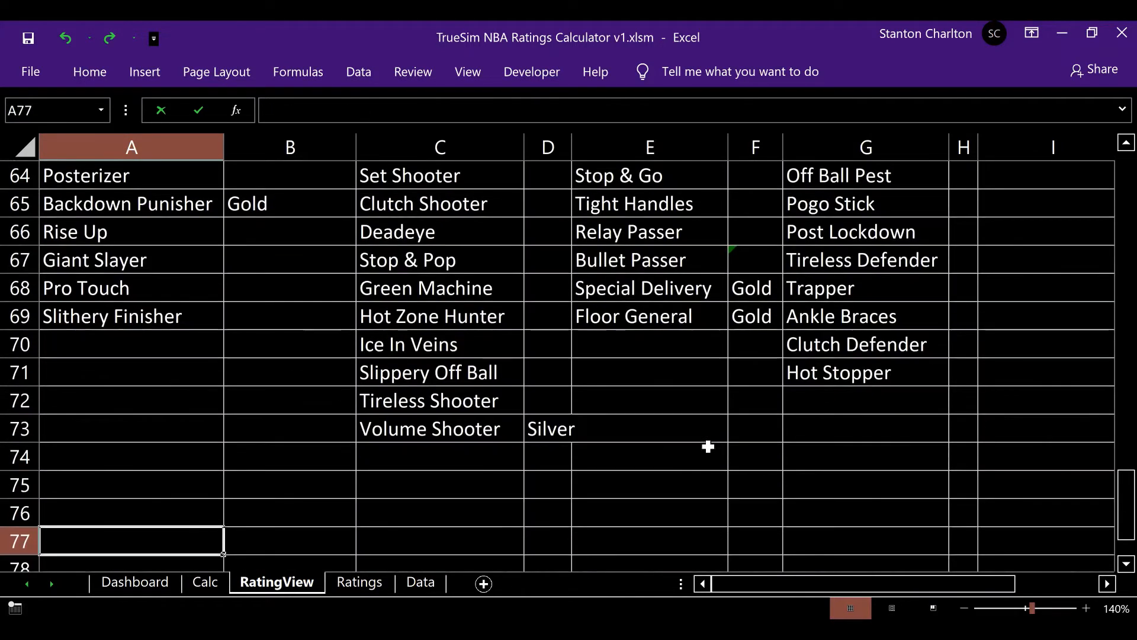
Step: Return to cell A1 at the start of the RatingView sheet
{"action": "key", "text": "Up"}
{"action": "key", "text": "Up"}
{"action": "key", "text": "Up"}
{"action": "key", "text": "Up"}
{"action": "key", "text": "Up"}
{"action": "key", "text": "Up"}
{"action": "key", "text": "Up"}
{"action": "key", "text": "Up"}
{"action": "key", "text": "Up"}
{"action": "key", "text": "Up"}
{"action": "key", "text": "Up"}
{"action": "key", "text": "Up"}
{"action": "key", "text": "Up"}
{"action": "key", "text": "Up"}
{"action": "key", "text": "Up"}
{"action": "key", "text": "Up"}
{"action": "key", "text": "Up"}
{"action": "key", "text": "Up"}
{"action": "key", "text": "Up"}
{"action": "key", "text": "Up"}
{"action": "key", "text": "Up"}
{"action": "key", "text": "Up"}
{"action": "key", "text": "Up"}
{"action": "key", "text": "Up"}
{"action": "key", "text": "Up"}
{"action": "key", "text": "Up"}
{"action": "key", "text": "Up"}
{"action": "key", "text": "Up"}
{"action": "key", "text": "Up"}
{"action": "key", "text": "Up"}
{"action": "key", "text": "Up"}
{"action": "key", "text": "Up"}
{"action": "key", "text": "Up"}
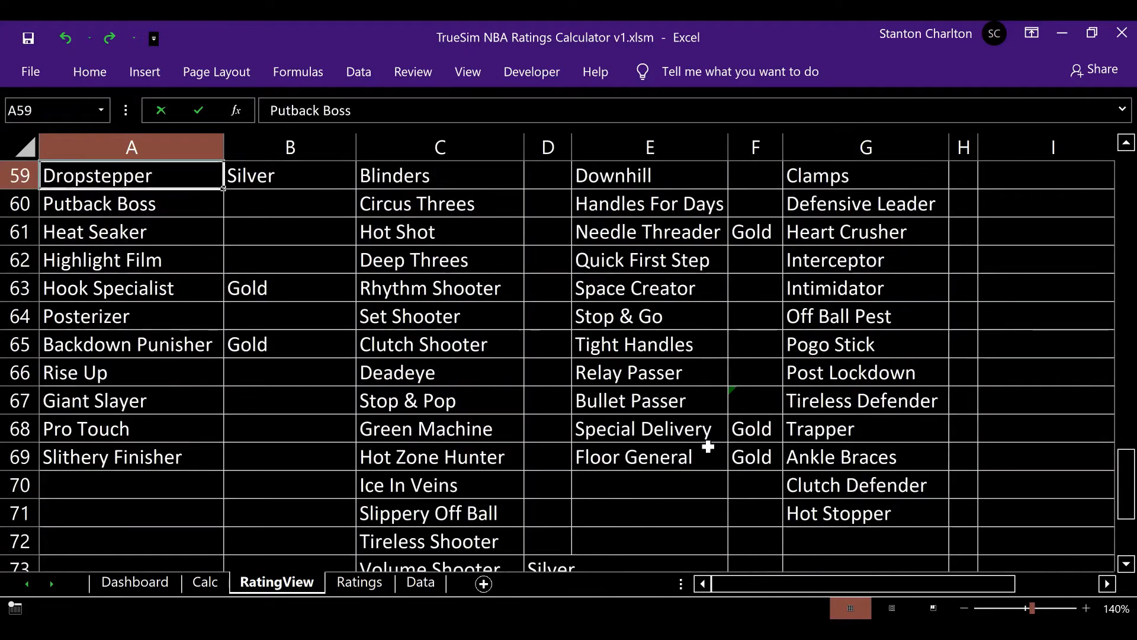
{"action": "key", "text": "Up"}
{"action": "key", "text": "Up"}
{"action": "key", "text": "Up"}
{"action": "key", "text": "Up"}
{"action": "key", "text": "Up"}
{"action": "key", "text": "Up"}
{"action": "key", "text": "Up"}
{"action": "key", "text": "Up"}
{"action": "key", "text": "Up"}
{"action": "key", "text": "Up"}
{"action": "key", "text": "Up"}
{"action": "key", "text": "Up"}
{"action": "key", "text": "Up"}
{"action": "key", "text": "Up"}
{"action": "key", "text": "Up"}
{"action": "key", "text": "Up"}
{"action": "key", "text": "Up"}
{"action": "key", "text": "Up"}
{"action": "key", "text": "Up"}
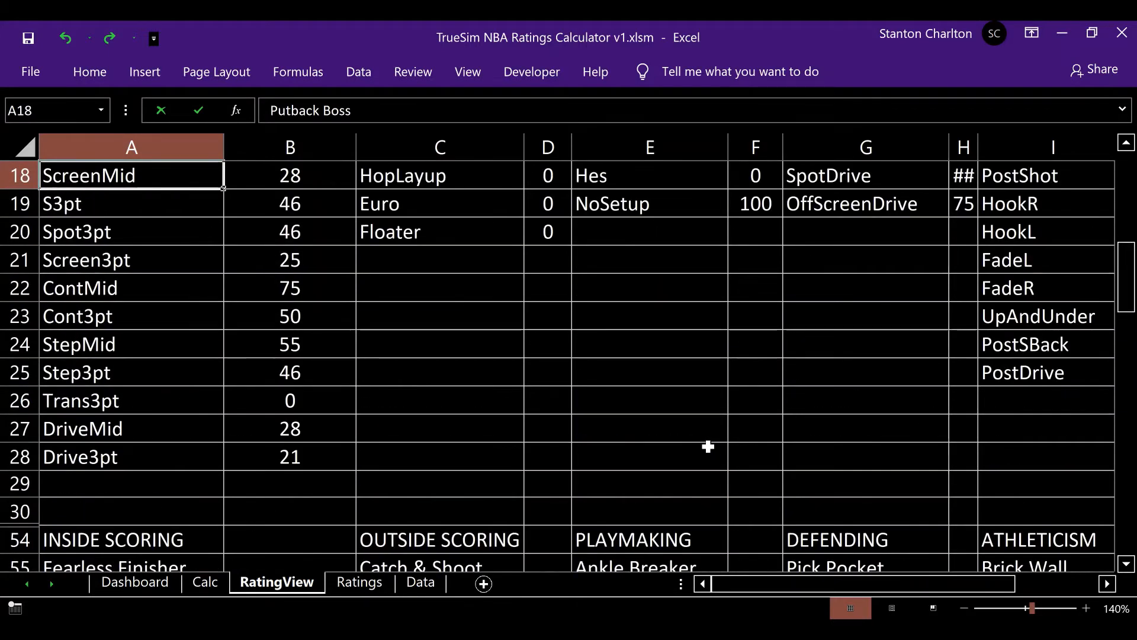
{"action": "key", "text": "Up"}
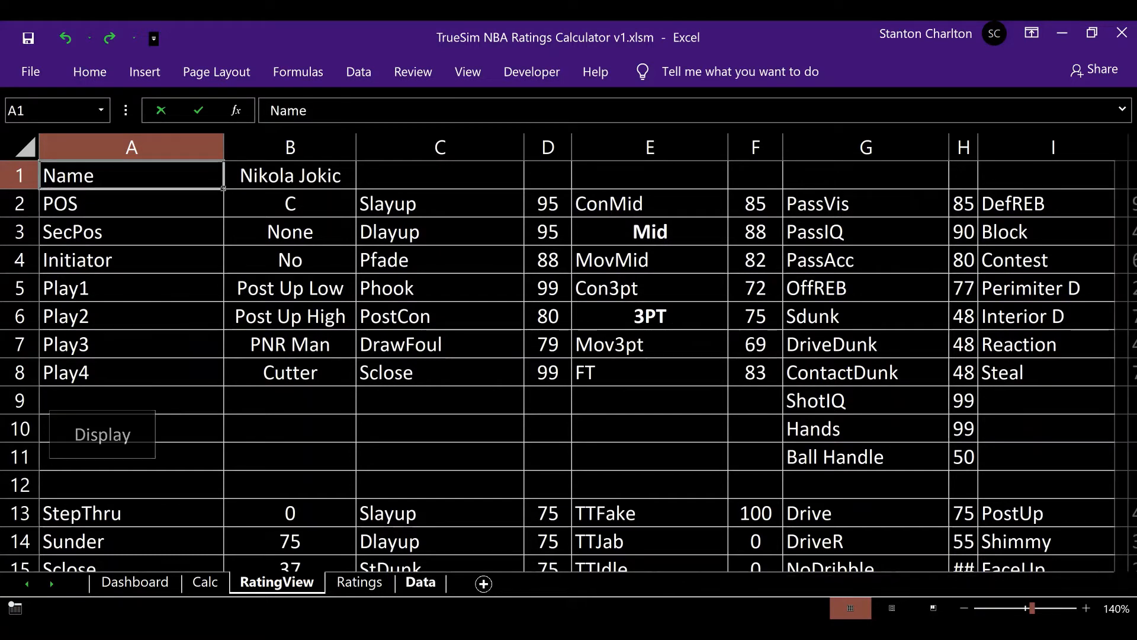
Step: Open the Data sheet and examine the player's season totals and shooting rows from row 3515 down
{"action": "left_click", "coordinate": [421, 582]}
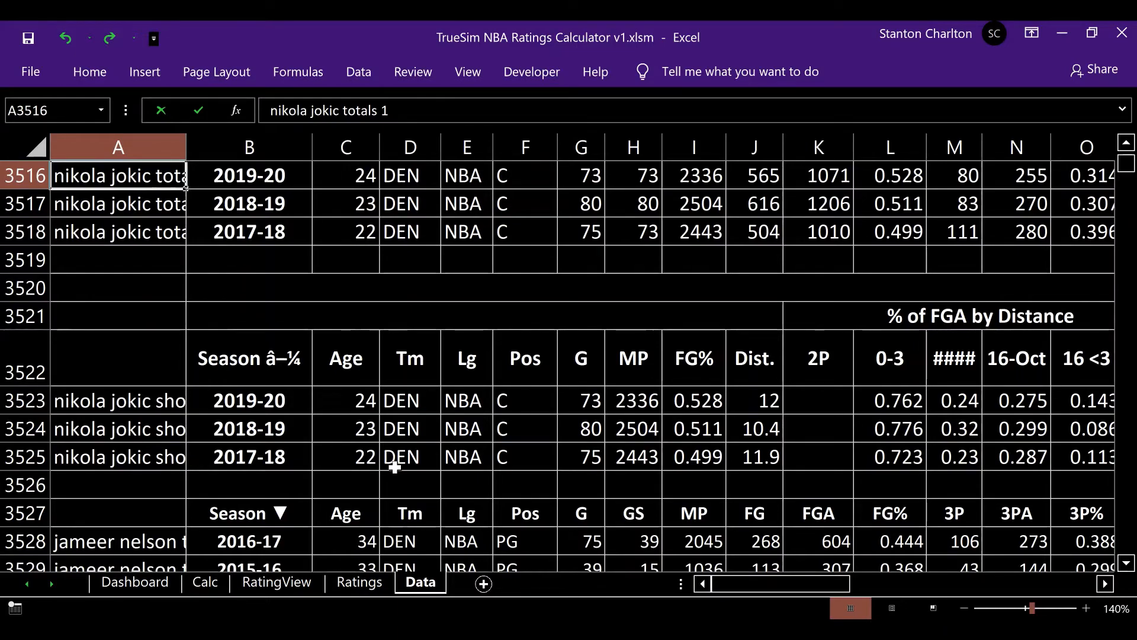
{"action": "scroll", "coordinate": [395, 467], "scroll_direction": "up", "scroll_amount": 1}
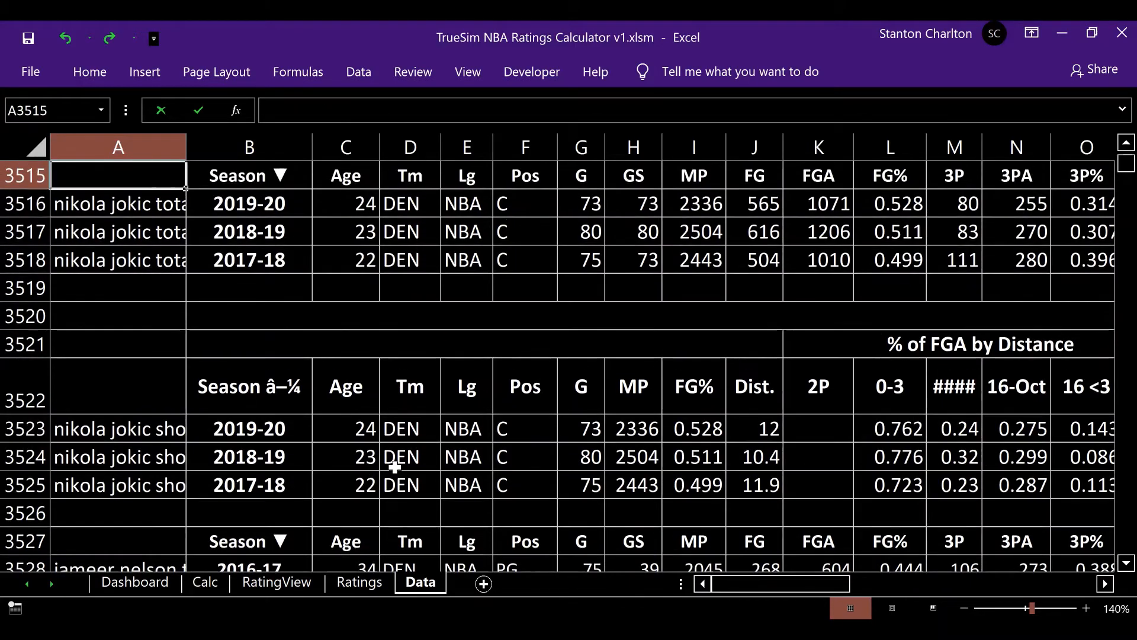
{"action": "key", "text": "ctrl+c"}
{"action": "key", "text": "Escape"}
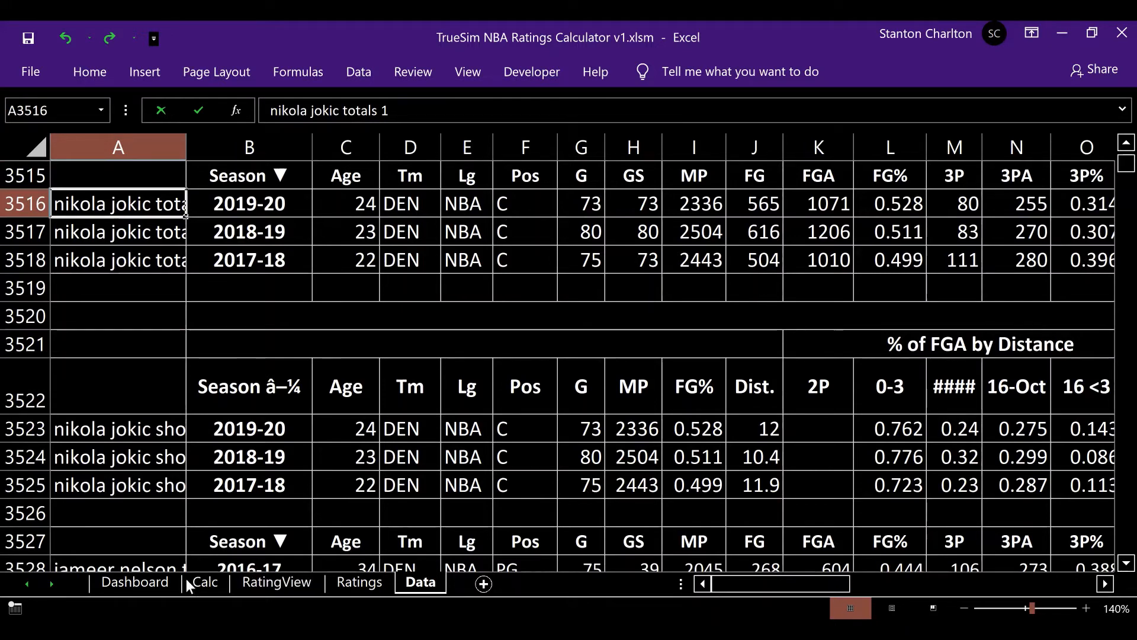
Step: Examine the Dashboard sheet and the Calc ratings row, and return to the first season row in cell A7 of Dashboard
{"action": "left_click", "coordinate": [151, 586]}
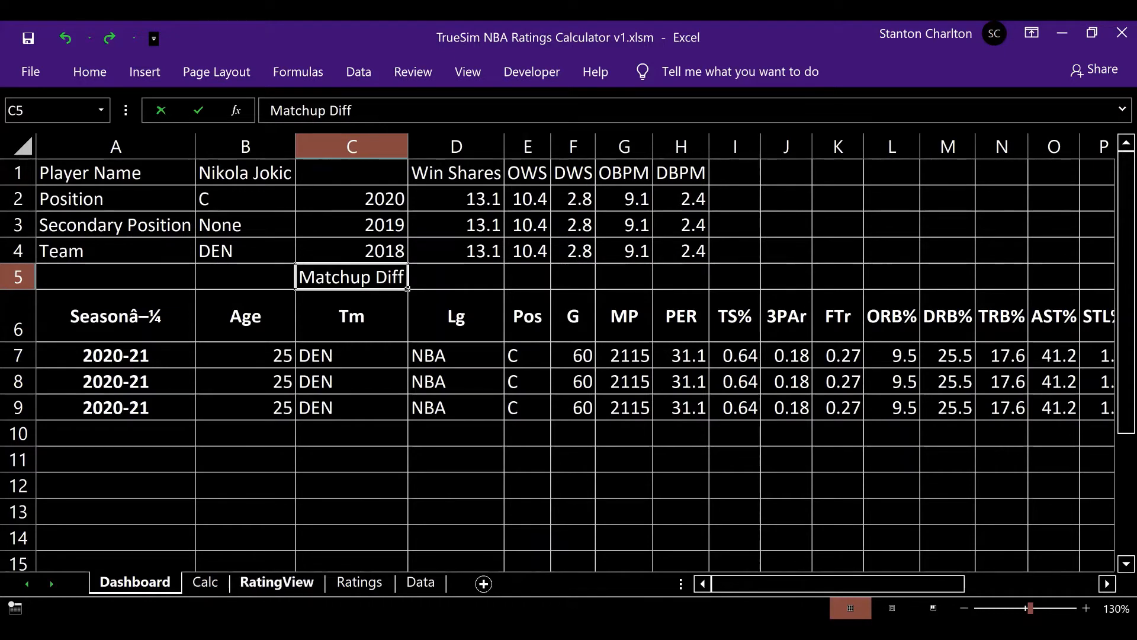
{"action": "left_click", "coordinate": [205, 583]}
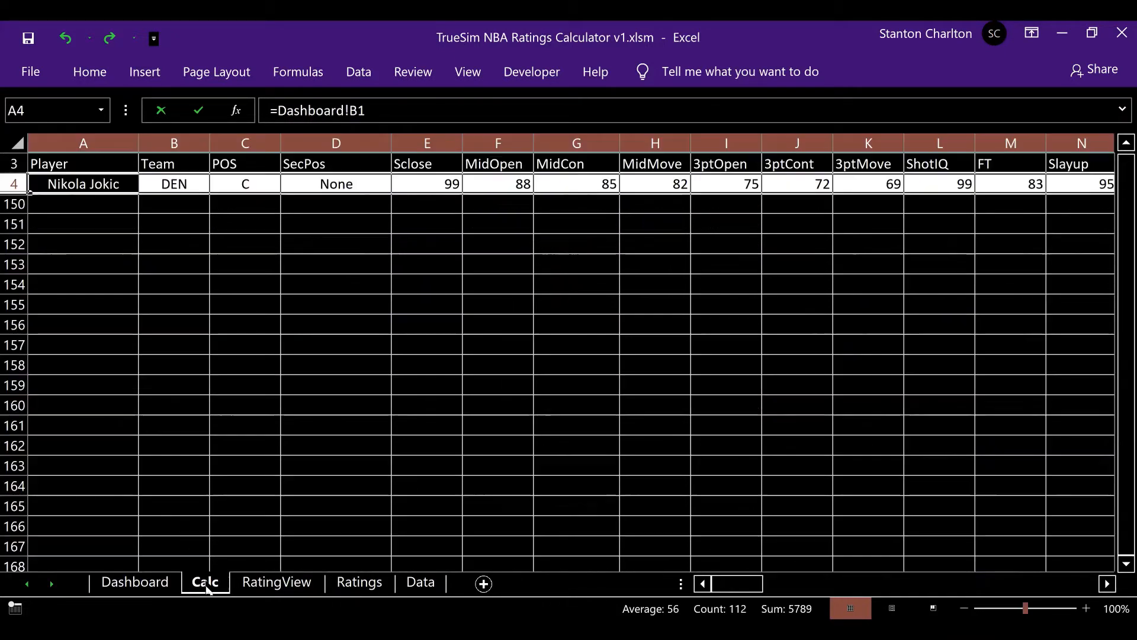
{"action": "left_click", "coordinate": [135, 582]}
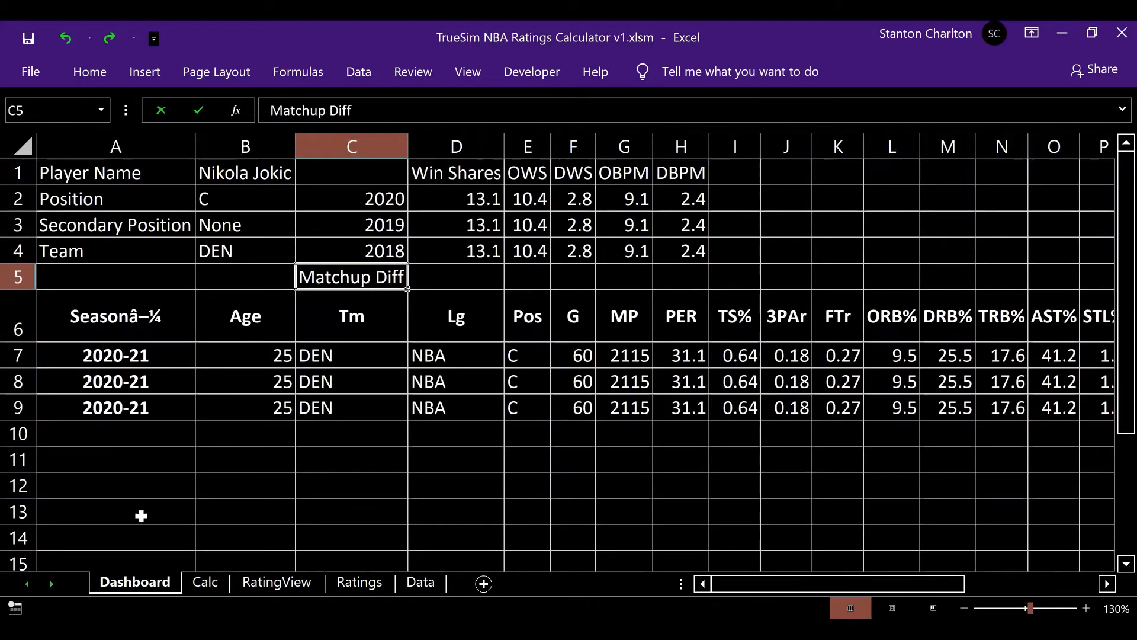
{"action": "left_click", "coordinate": [166, 354]}
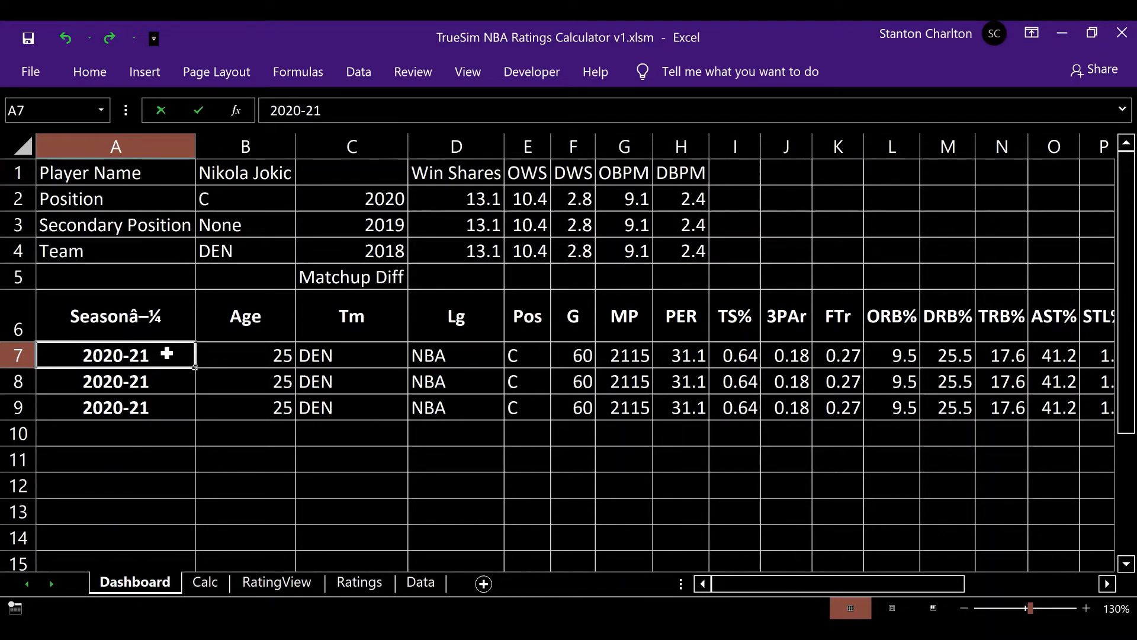
Step: Set the Dashboard player to Kobe Bryant, position SG, secondary position SF and team LAL, and check the player row on Calc
{"action": "left_click", "coordinate": [247, 171]}
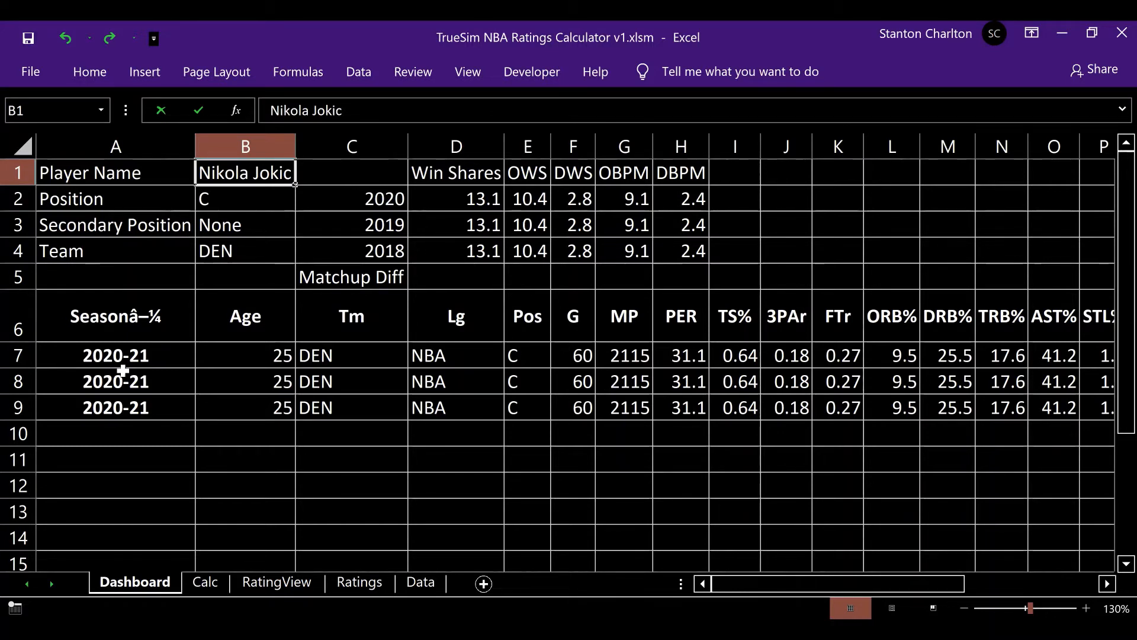
{"action": "type", "text": "Kobe"}
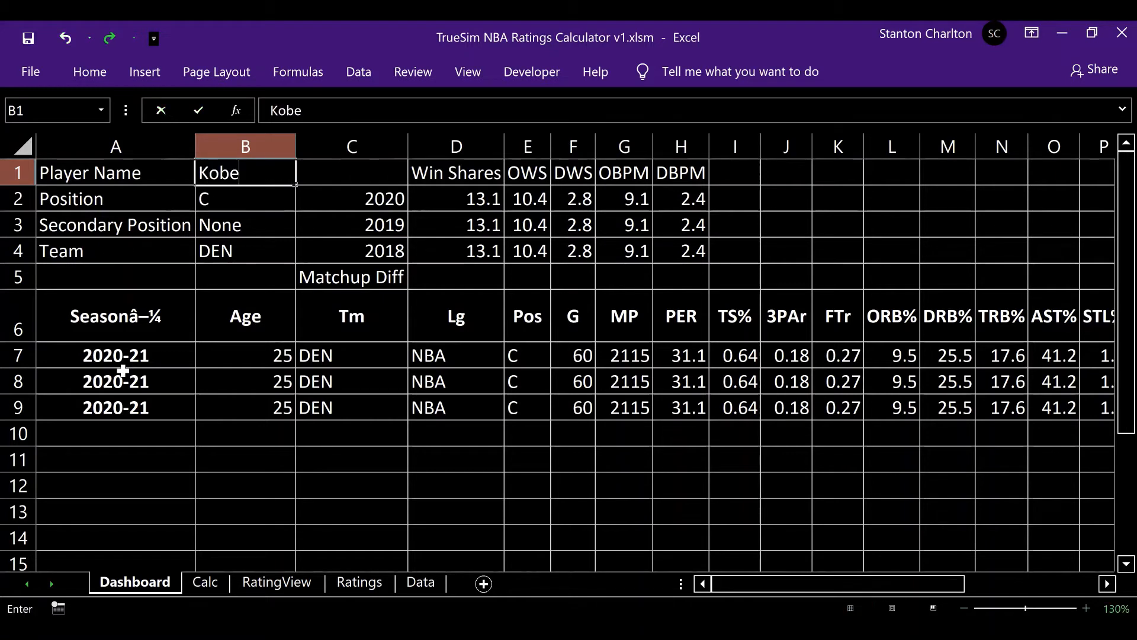
{"action": "type", "text": " Bryant"}
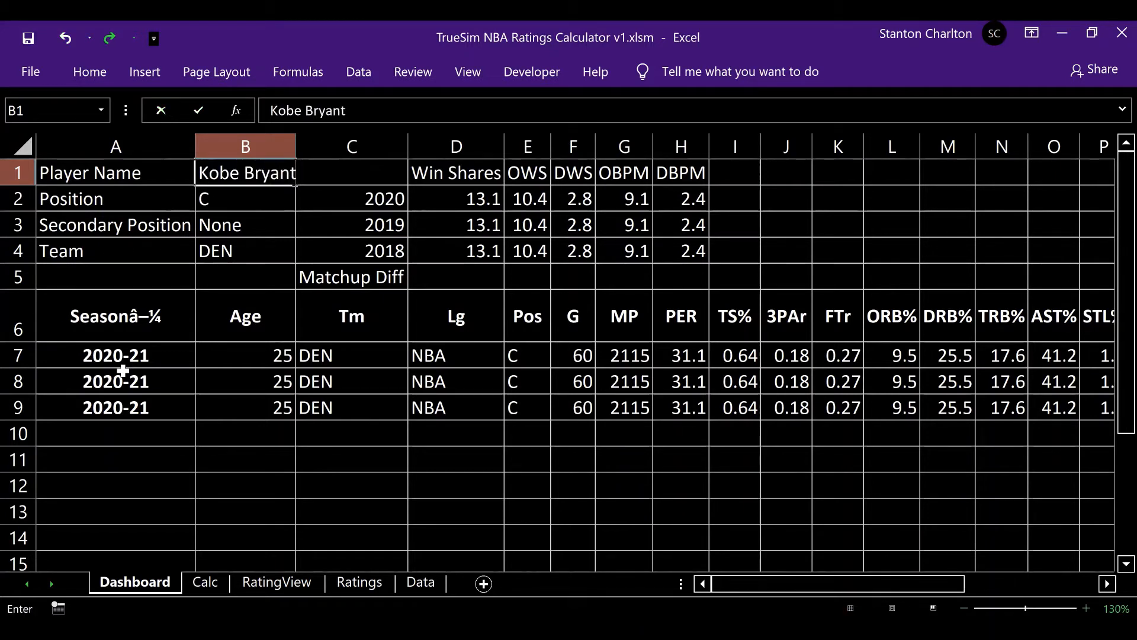
{"action": "key", "text": "Return"}
{"action": "type", "text": "SG"}
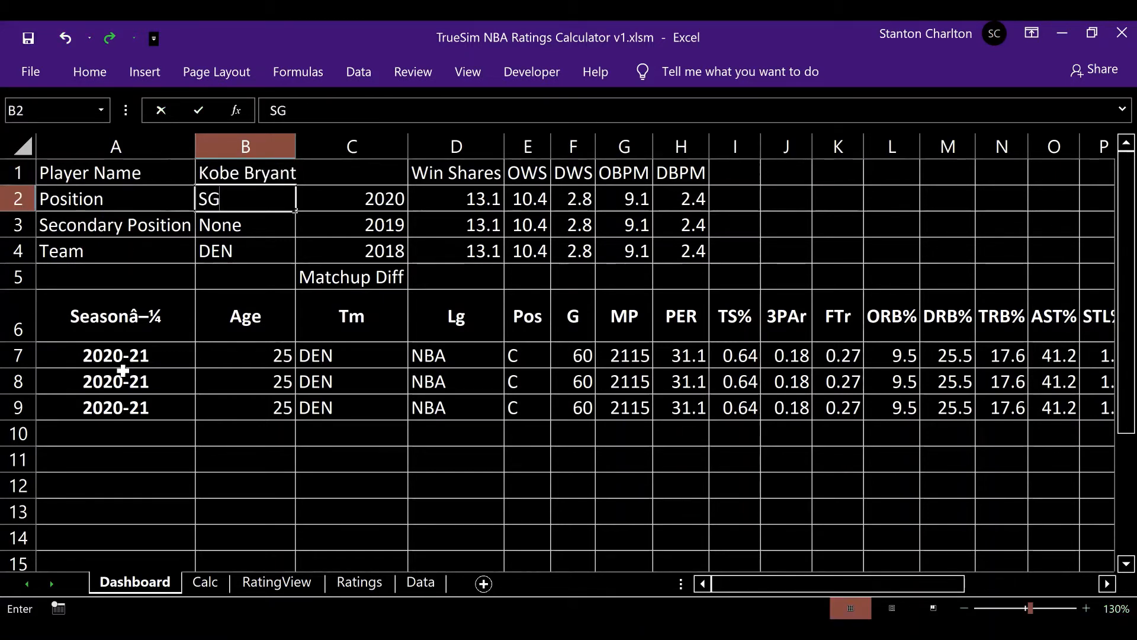
{"action": "key", "text": "Return"}
{"action": "type", "text": "SF"}
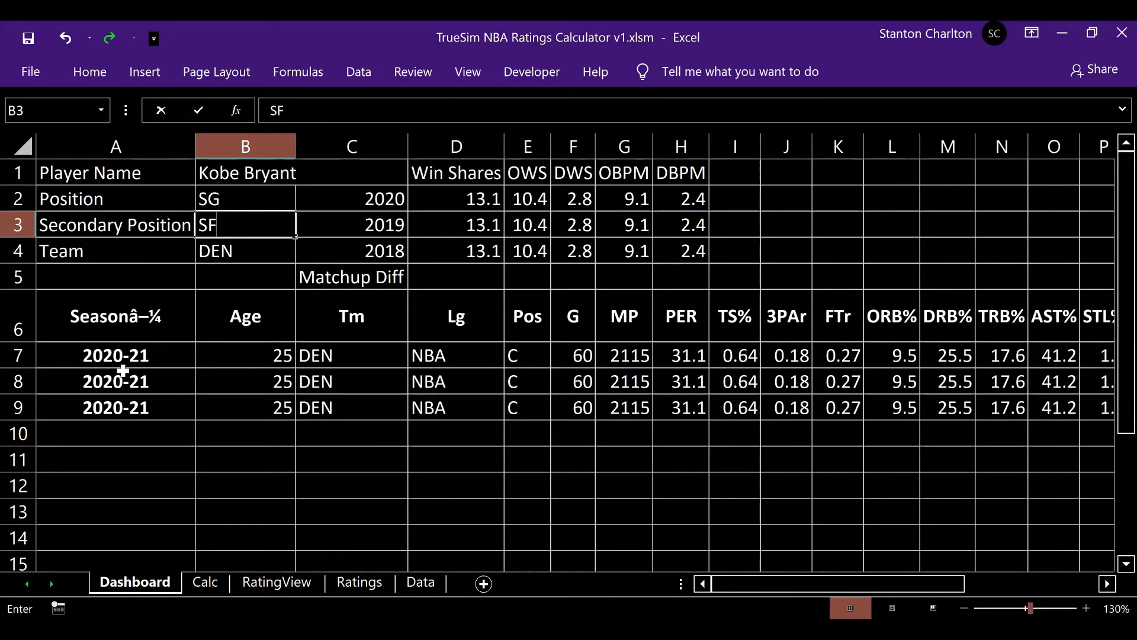
{"action": "key", "text": "Return"}
{"action": "type", "text": "LAL"}
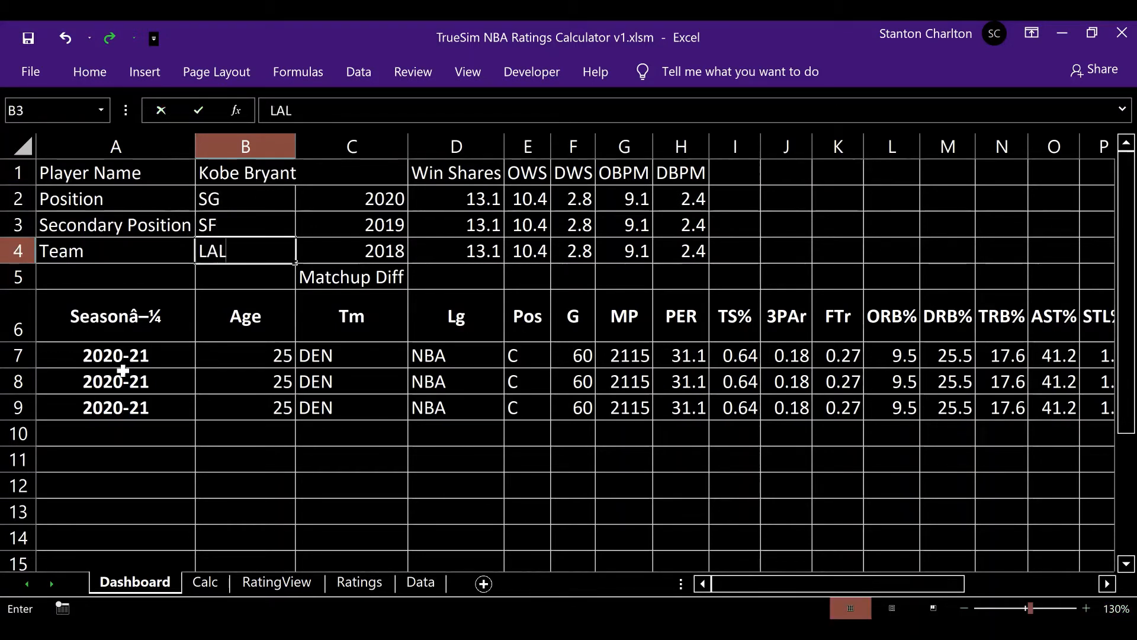
{"action": "key", "text": "Return"}
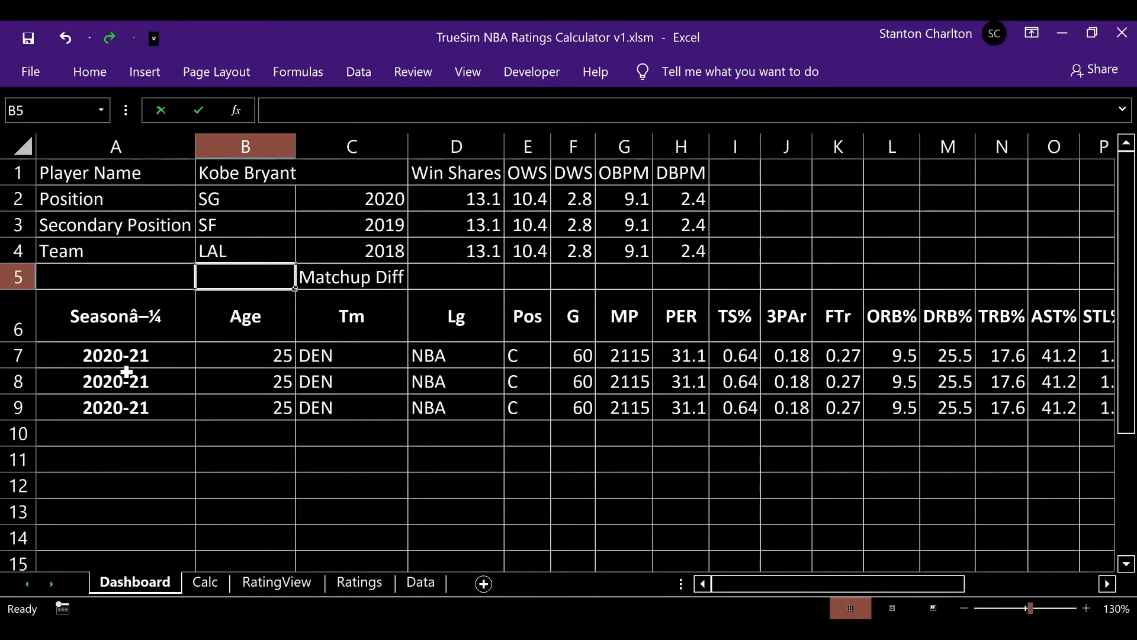
{"action": "left_click", "coordinate": [205, 581]}
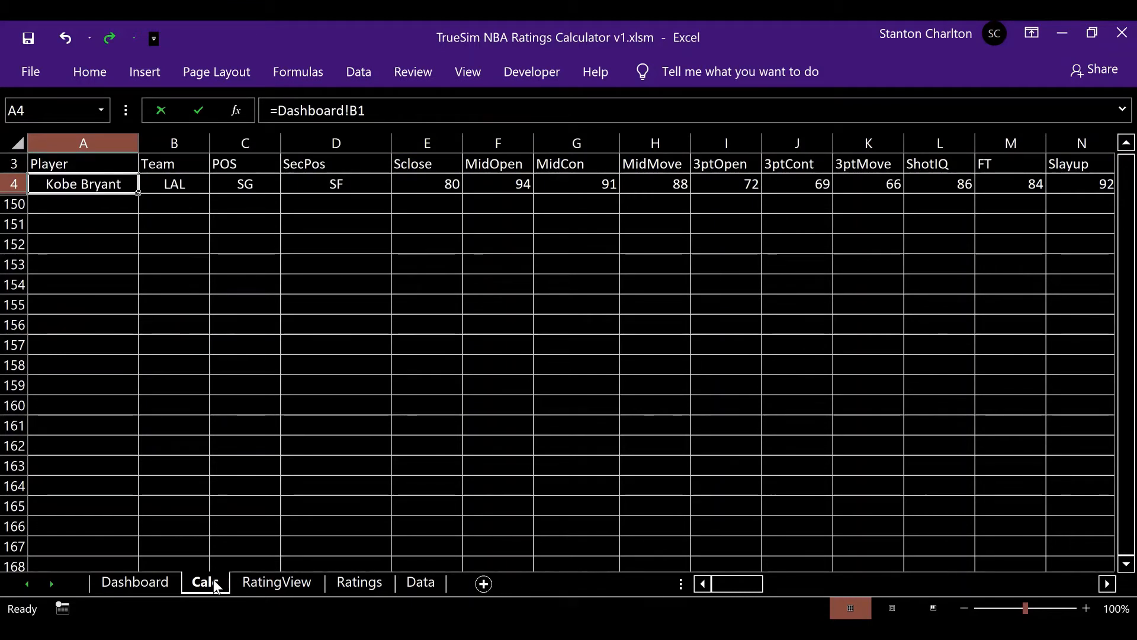
{"action": "left_click", "coordinate": [151, 584]}
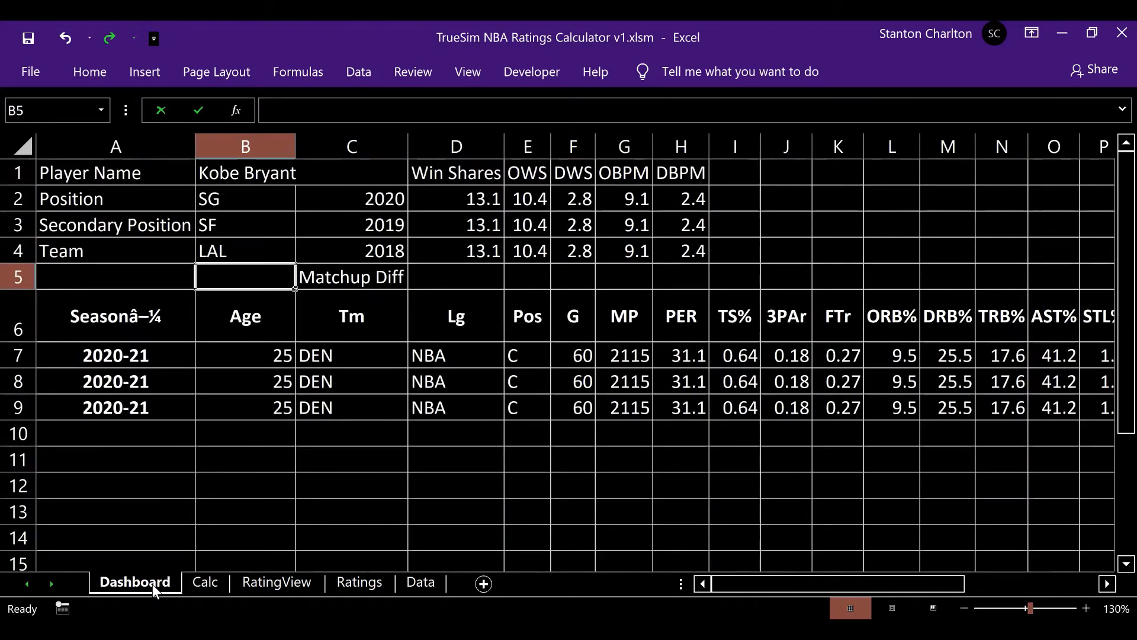
Step: Set the player name in cell B1 of Dashboard to Zion Williamson
{"action": "key", "text": "Up"}
{"action": "key", "text": "Up"}
{"action": "key", "text": "Up"}
{"action": "key", "text": "Up"}
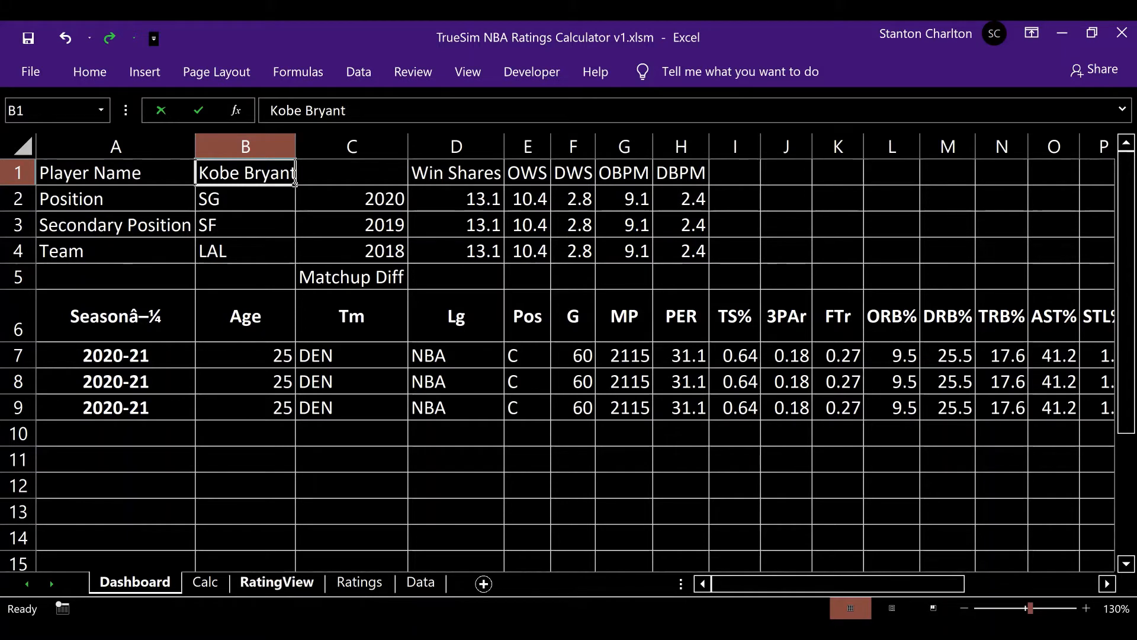
{"action": "type", "text": "Zion"}
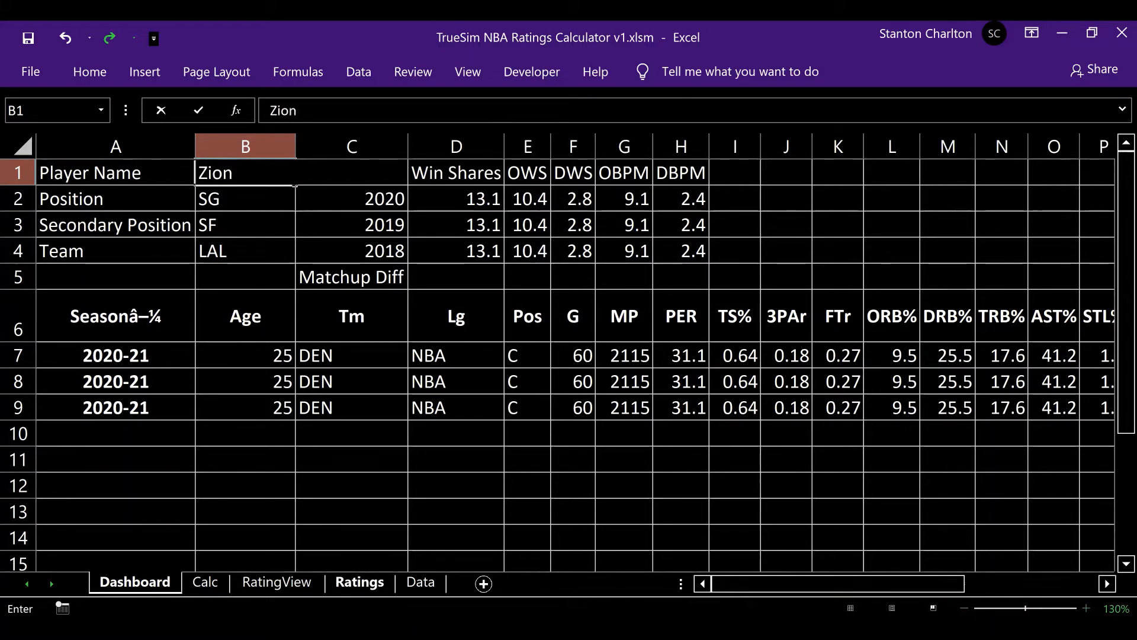
{"action": "key", "text": "alt+Tab"}
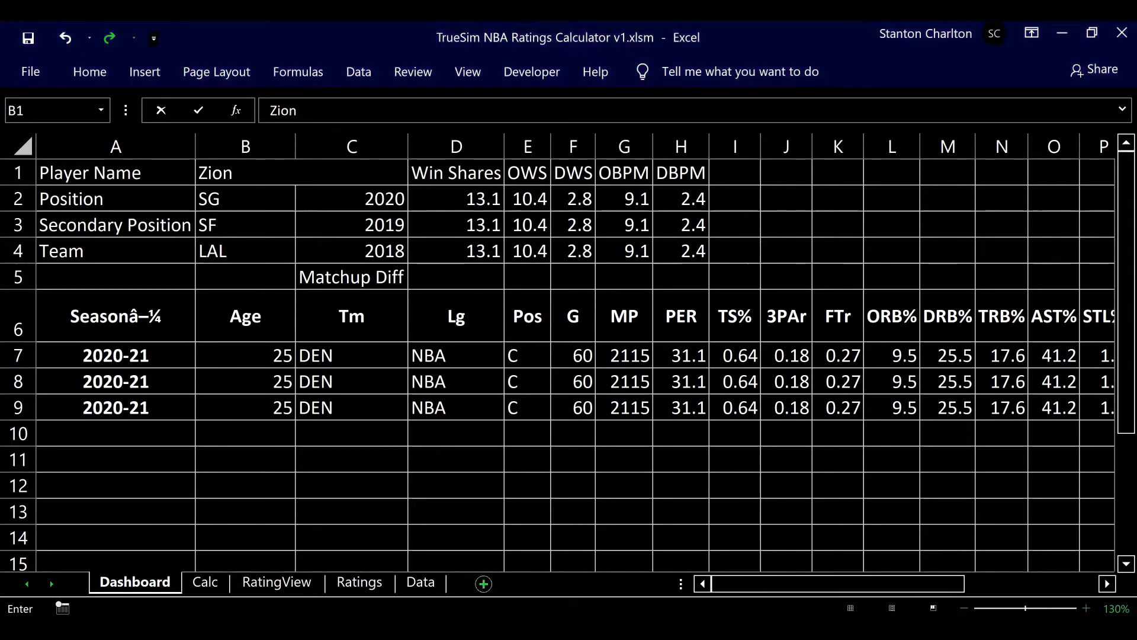
{"action": "key", "text": "alt+Tab"}
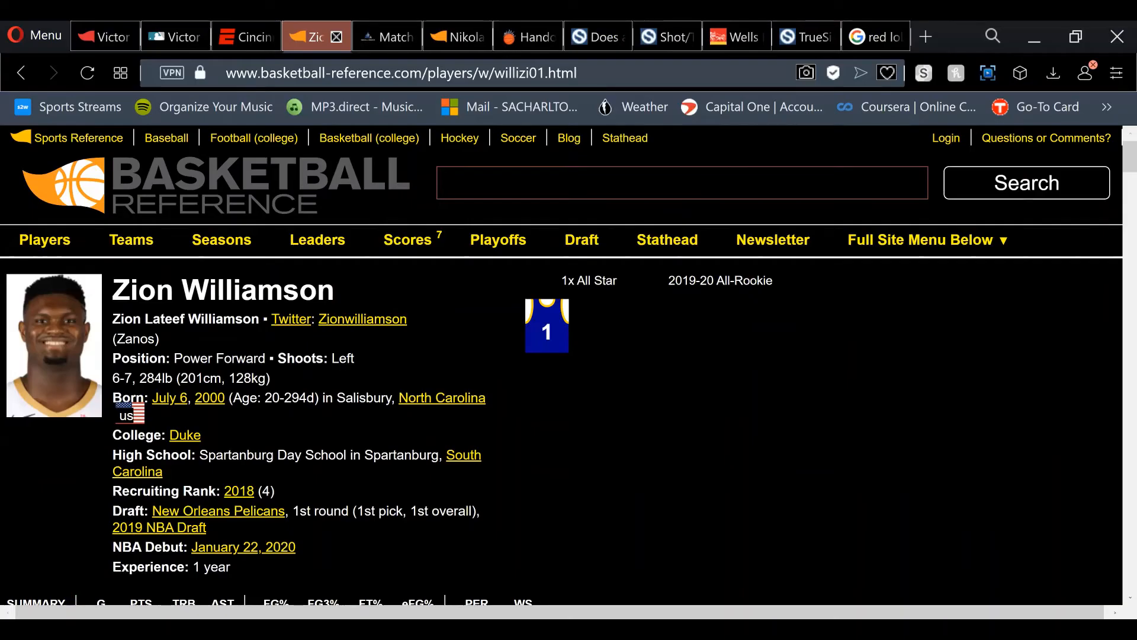
{"action": "key", "text": "alt+Tab"}
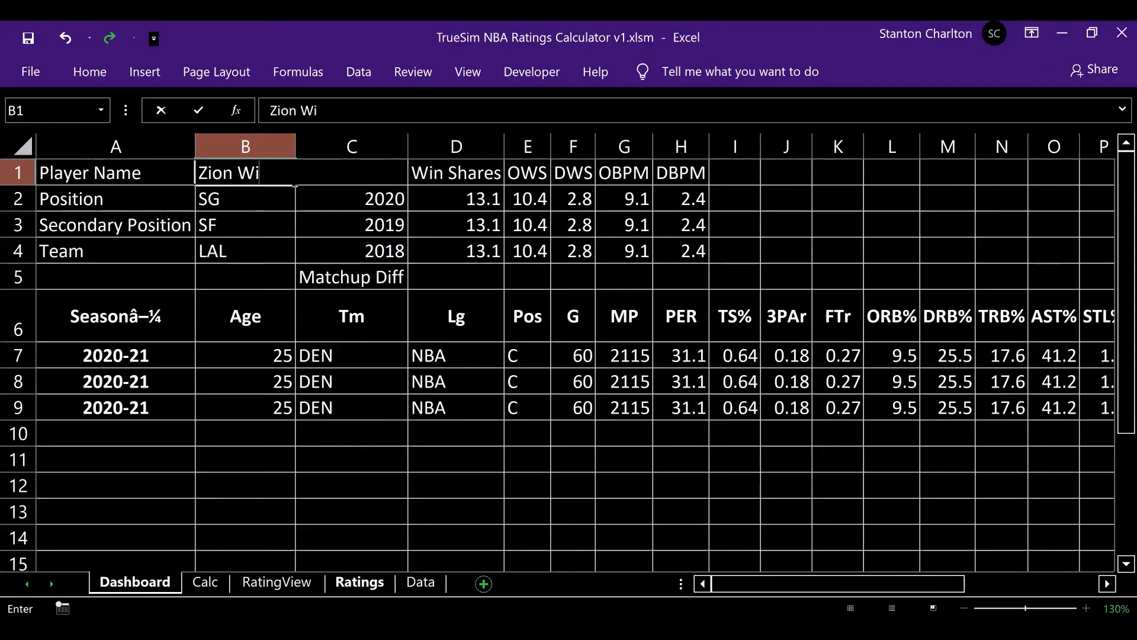
{"action": "type", "text": "llia"}
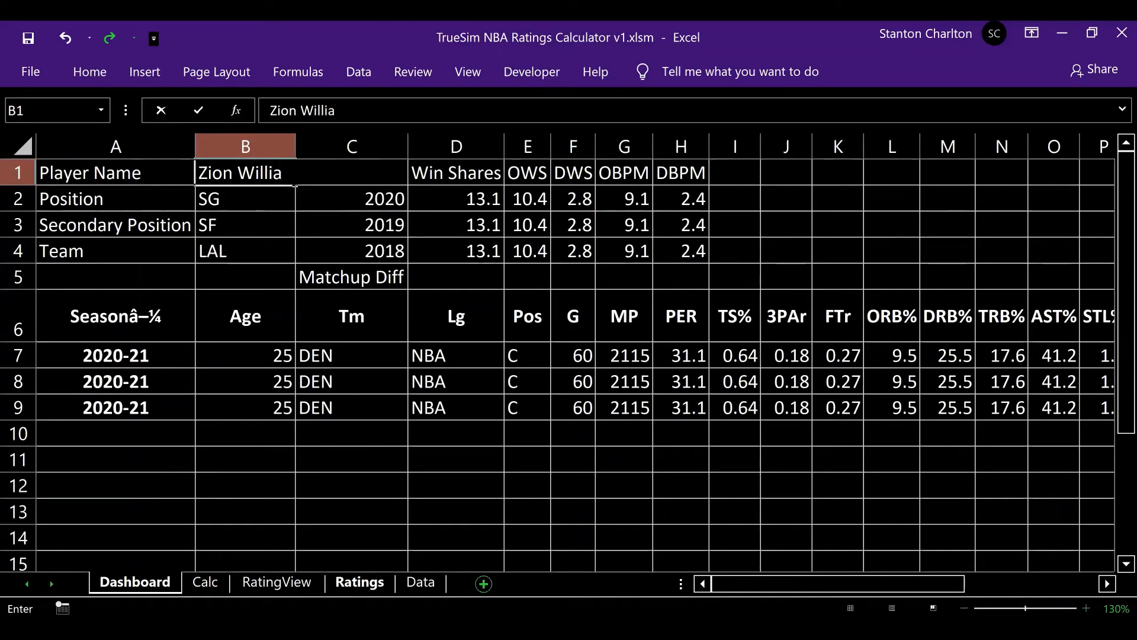
{"action": "type", "text": "mson"}
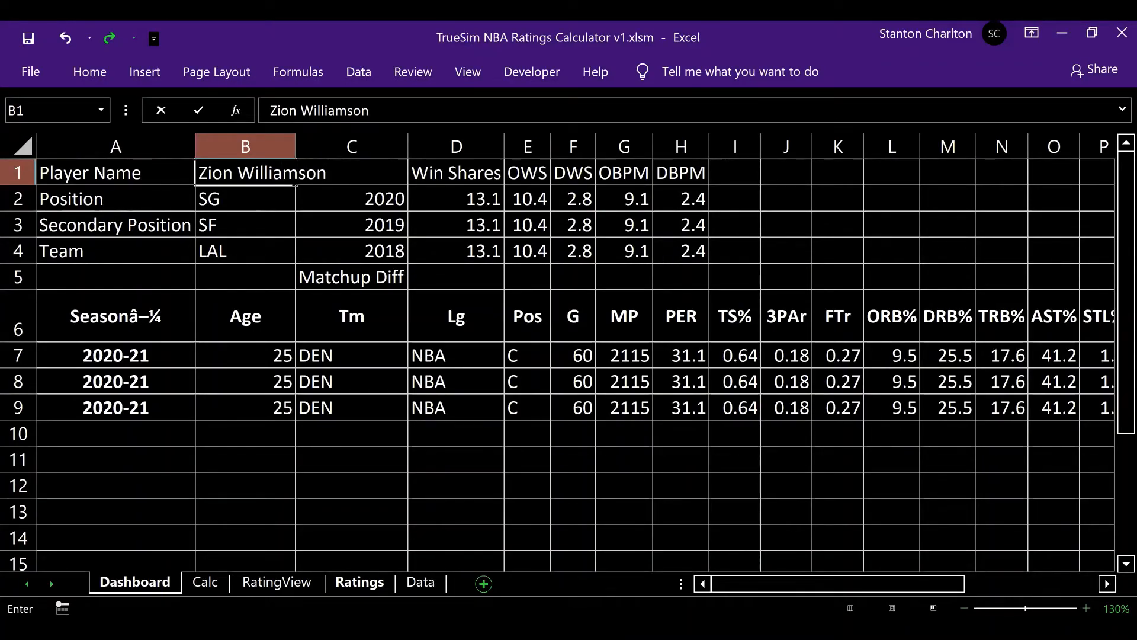
{"action": "key", "text": "Return"}
Step: Look up the position estimates in the Play-by-Play table on the player's Basketball Reference page and set the Dashboard position to PF
{"action": "key", "text": "alt+Tab"}
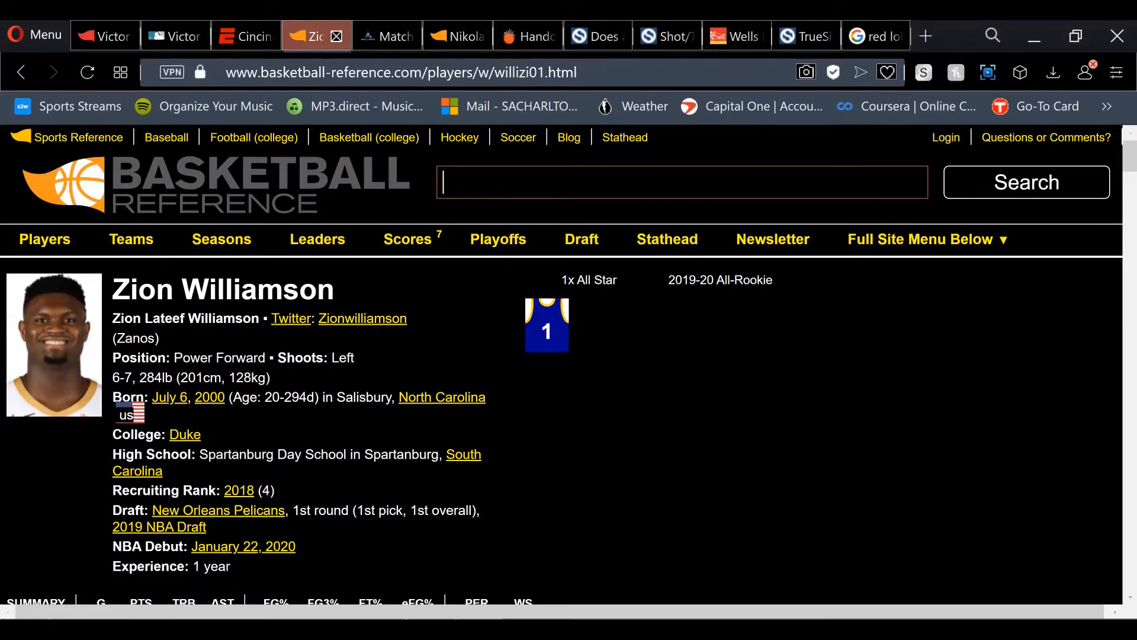
{"action": "scroll", "coordinate": [15, 474], "scroll_direction": "down", "scroll_amount": 1}
{"action": "scroll", "coordinate": [14, 474], "scroll_direction": "down", "scroll_amount": 10}
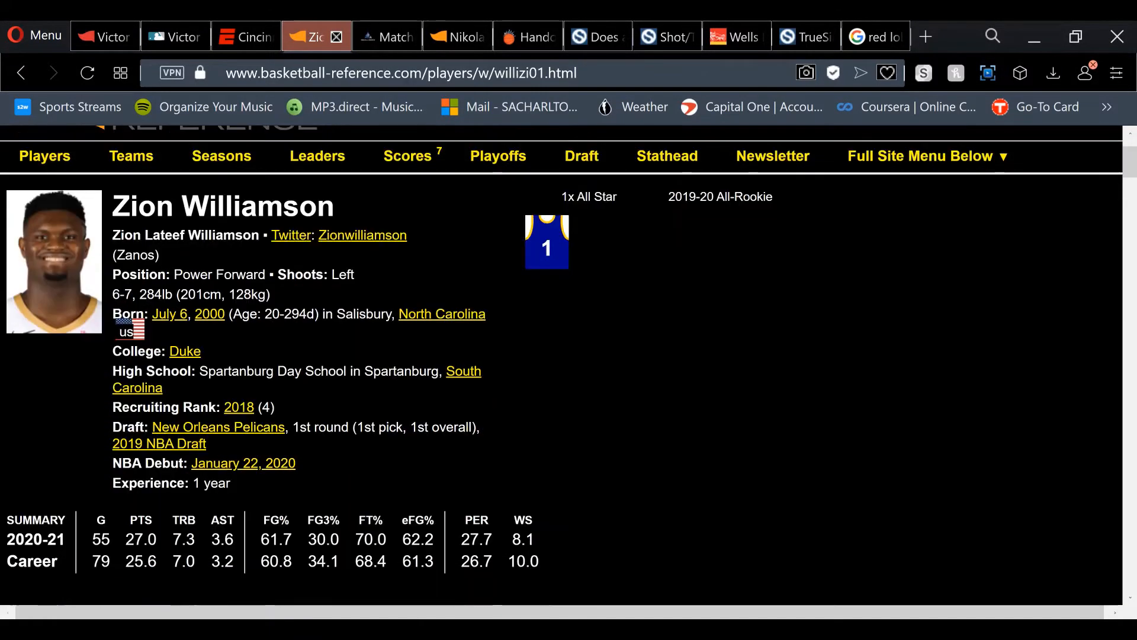
{"action": "scroll", "coordinate": [16, 481], "scroll_direction": "down", "scroll_amount": 10}
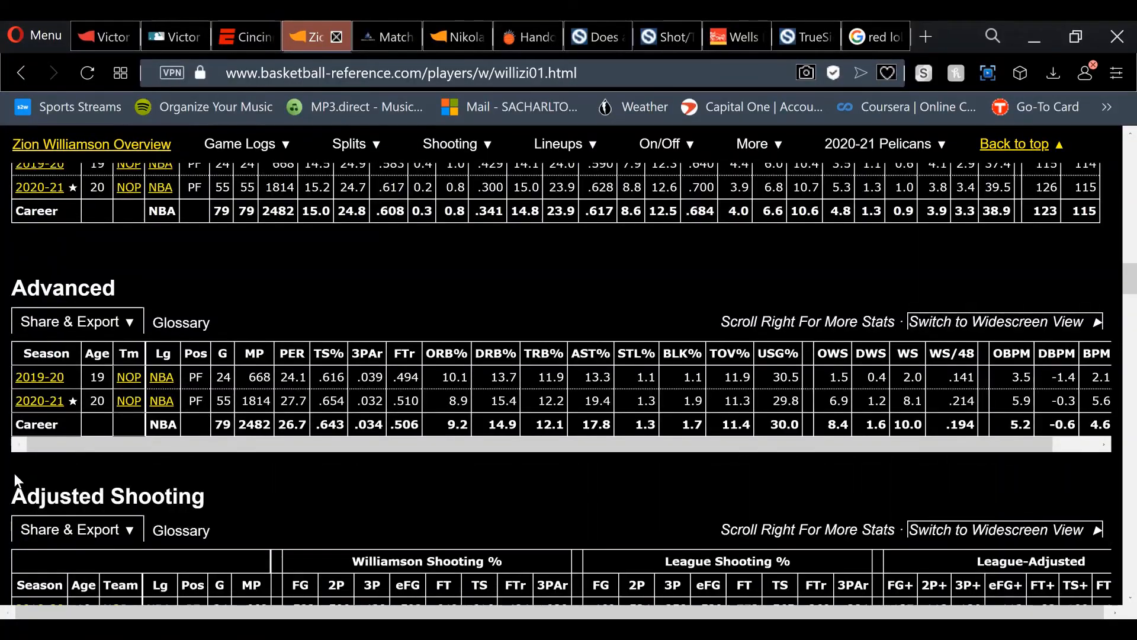
{"action": "scroll", "coordinate": [15, 480], "scroll_direction": "down", "scroll_amount": 8}
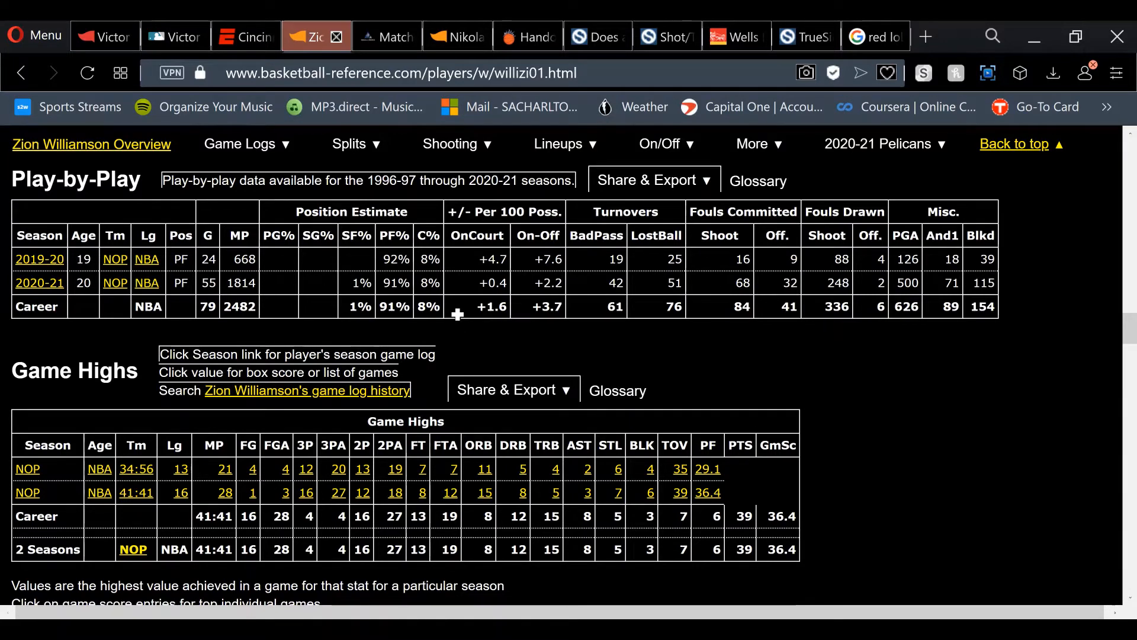
{"action": "key", "text": "alt+Tab"}
{"action": "type", "text": "PF"}
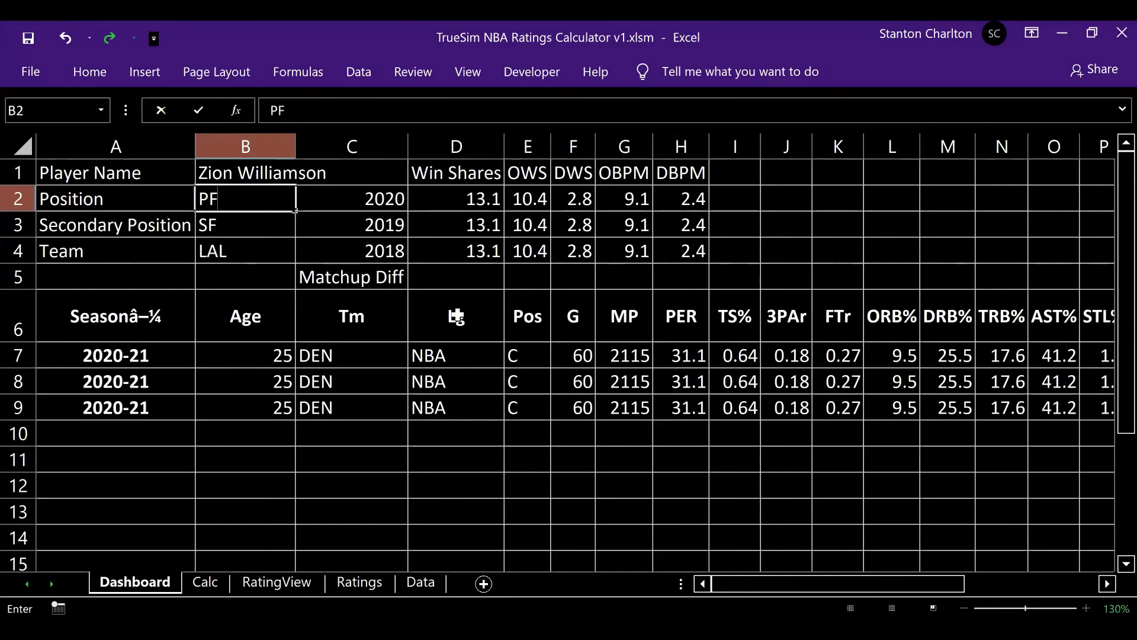
{"action": "key", "text": "Return"}
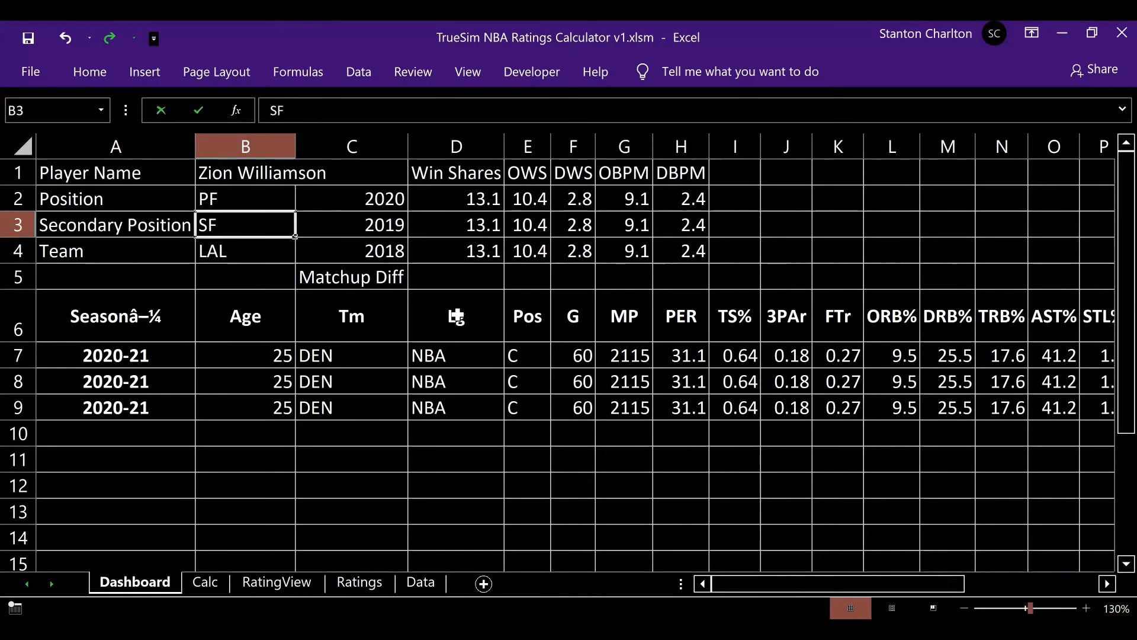
Step: Check the player's Basketball Reference page again and set the Dashboard secondary position to C and the team to NOP
{"action": "key", "text": "alt+Tab"}
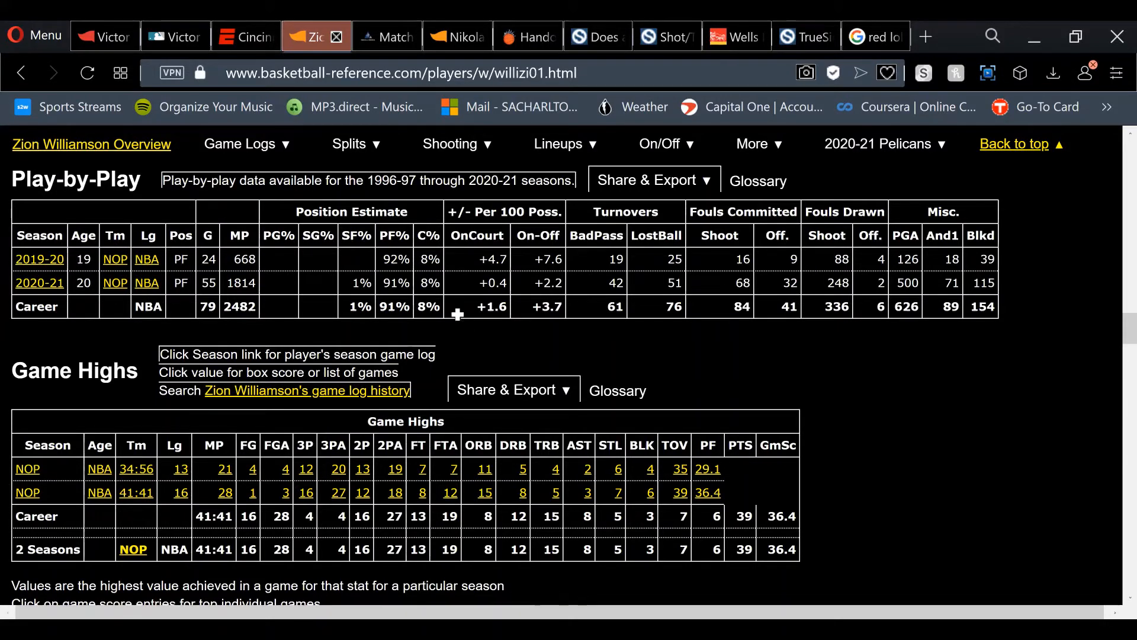
{"action": "key", "text": "alt+Tab"}
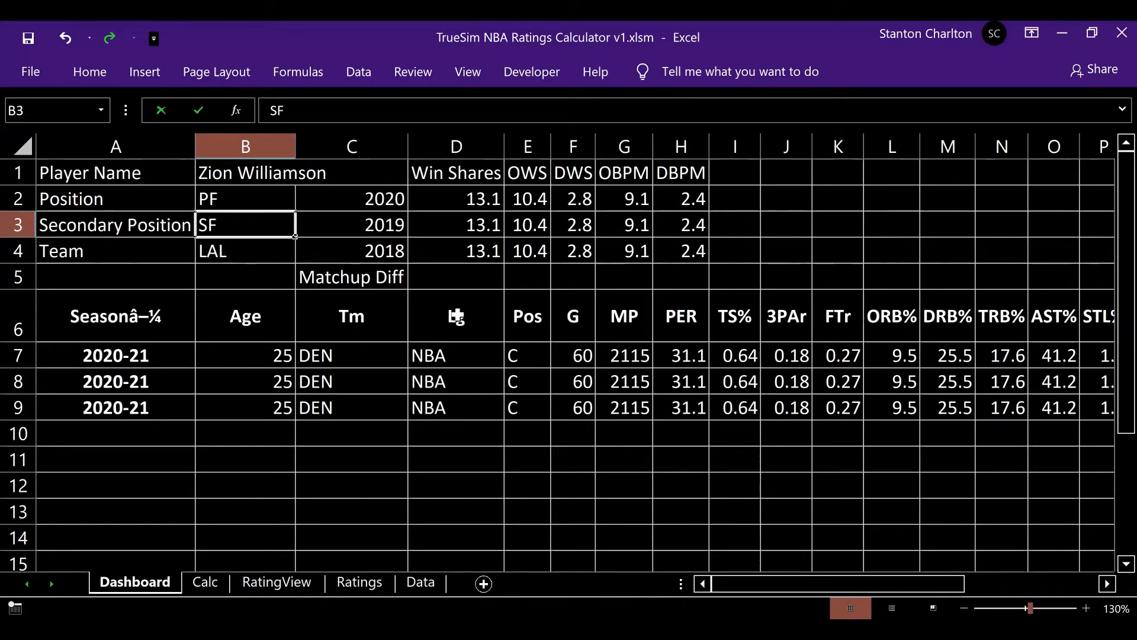
{"action": "type", "text": "C"}
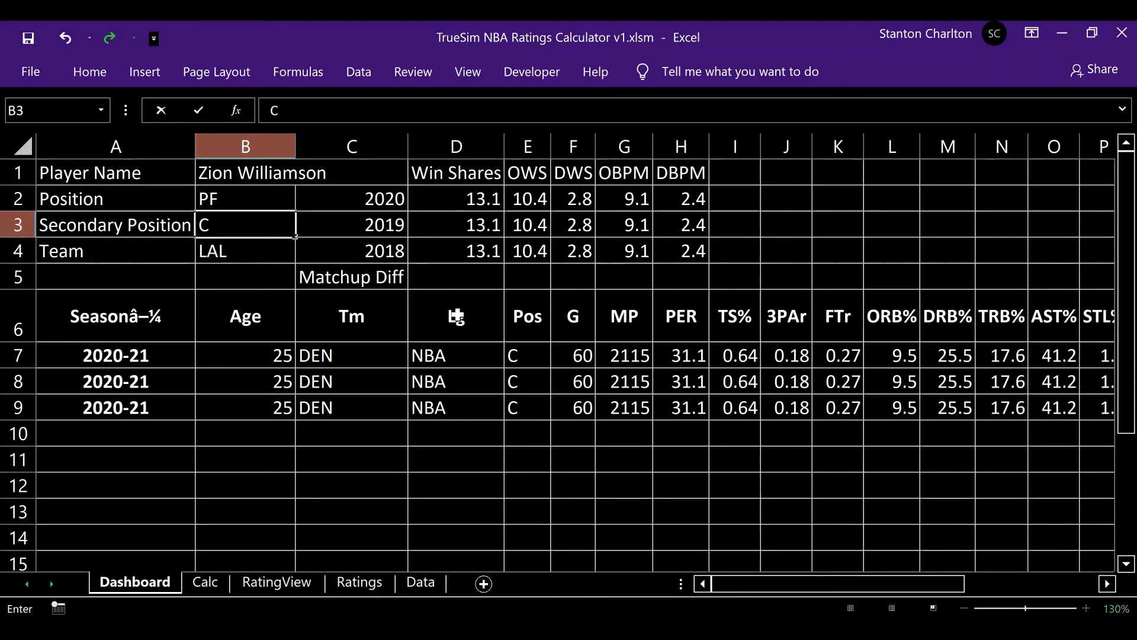
{"action": "key", "text": "Return"}
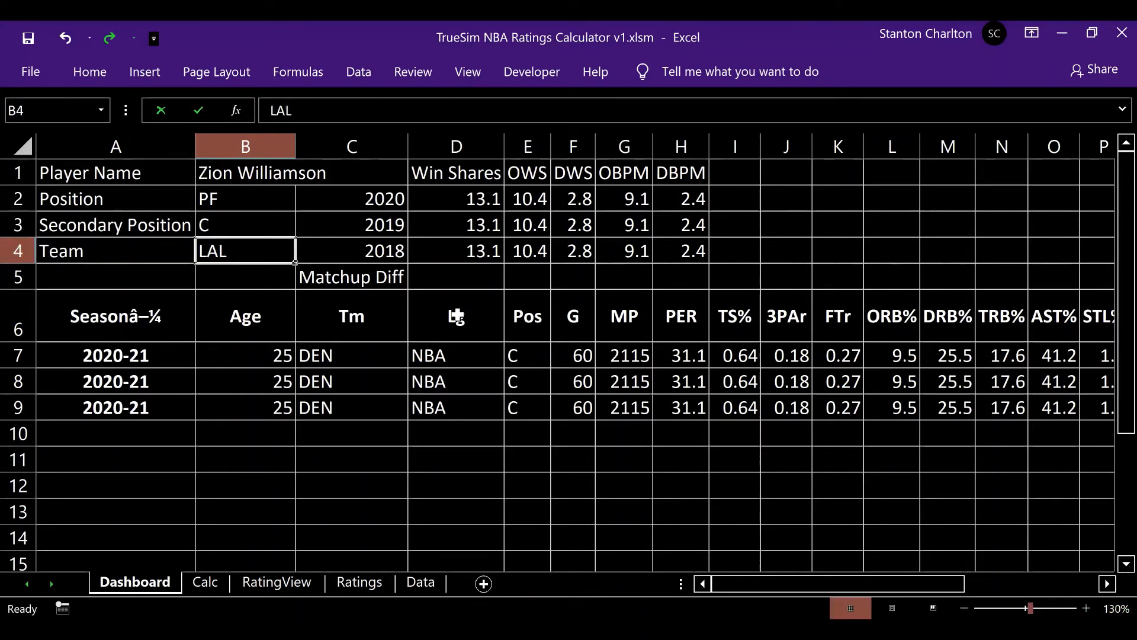
{"action": "key", "text": "alt+Tab"}
{"action": "key", "text": "alt+Tab"}
{"action": "type", "text": "NOP"}
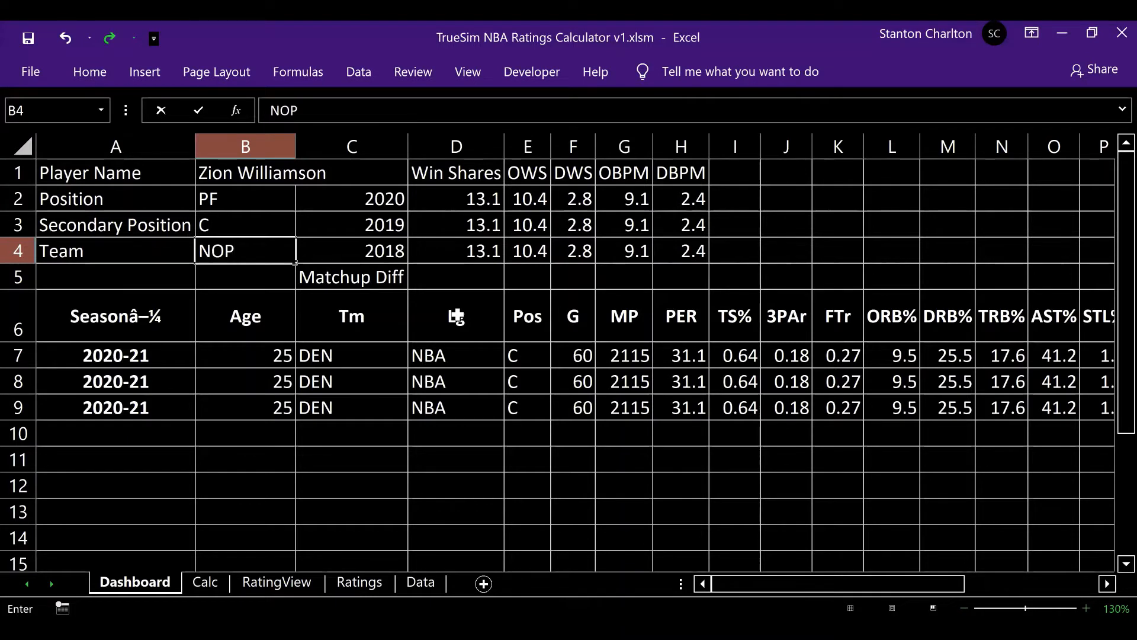
{"action": "key", "text": "Return"}
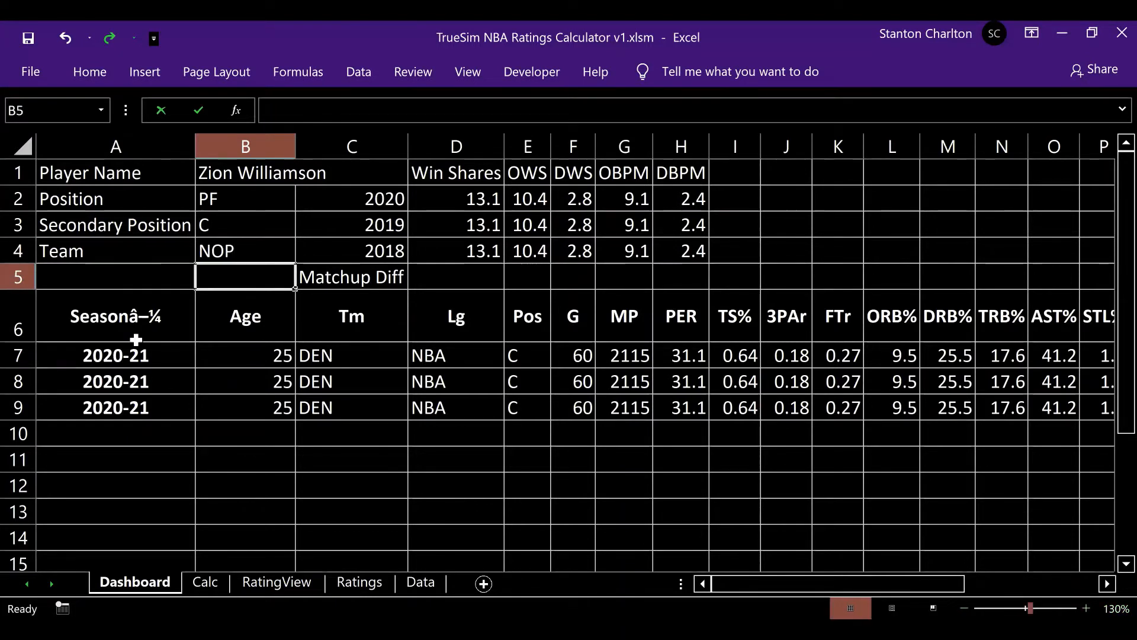
Step: Select cell A7 on the Dashboard, switch to the player's Basketball Reference page, and sort the Advanced table with the newest season first
{"action": "left_click", "coordinate": [163, 355]}
{"action": "key", "text": "alt+q"}
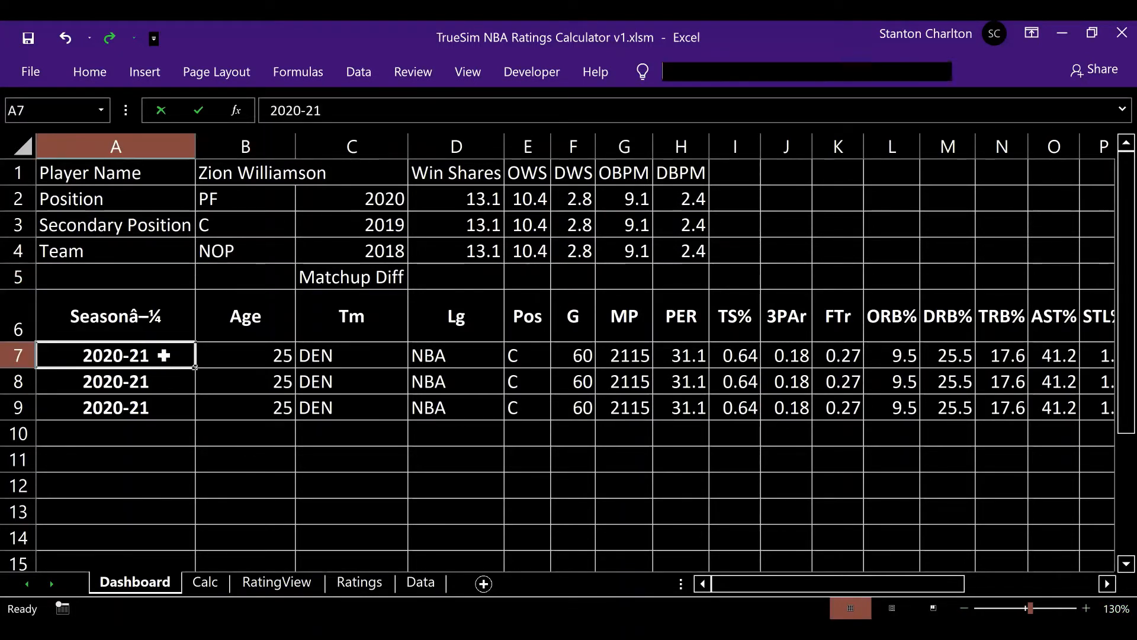
{"action": "key", "text": "alt+Tab"}
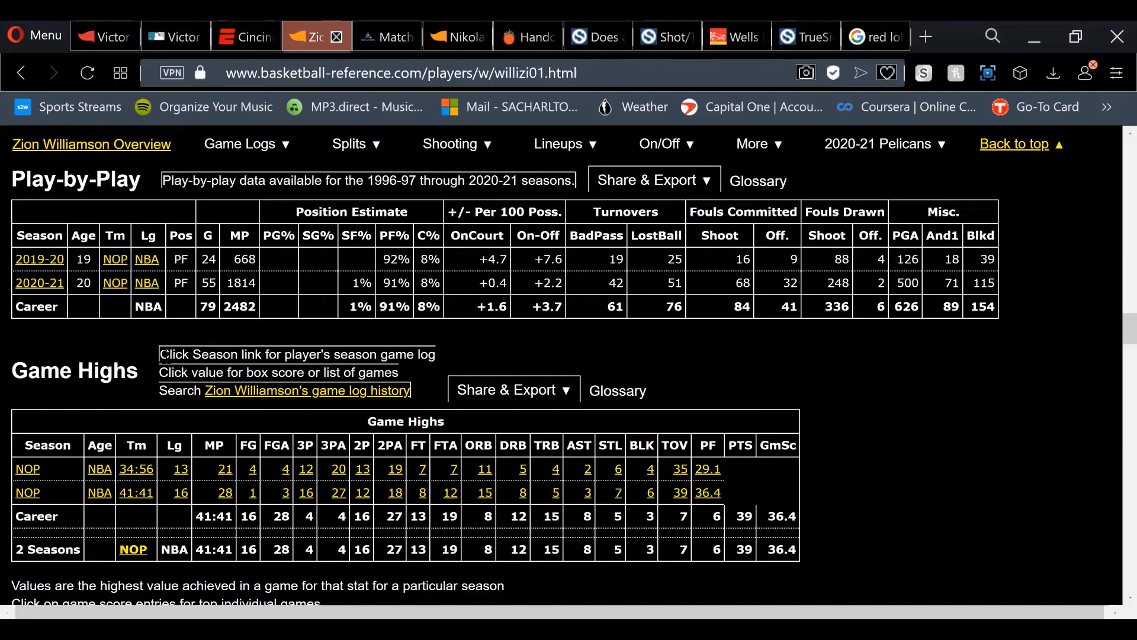
{"action": "scroll", "coordinate": [568, 355], "scroll_direction": "up", "scroll_amount": 3}
{"action": "scroll", "coordinate": [166, 362], "scroll_direction": "up", "scroll_amount": 10}
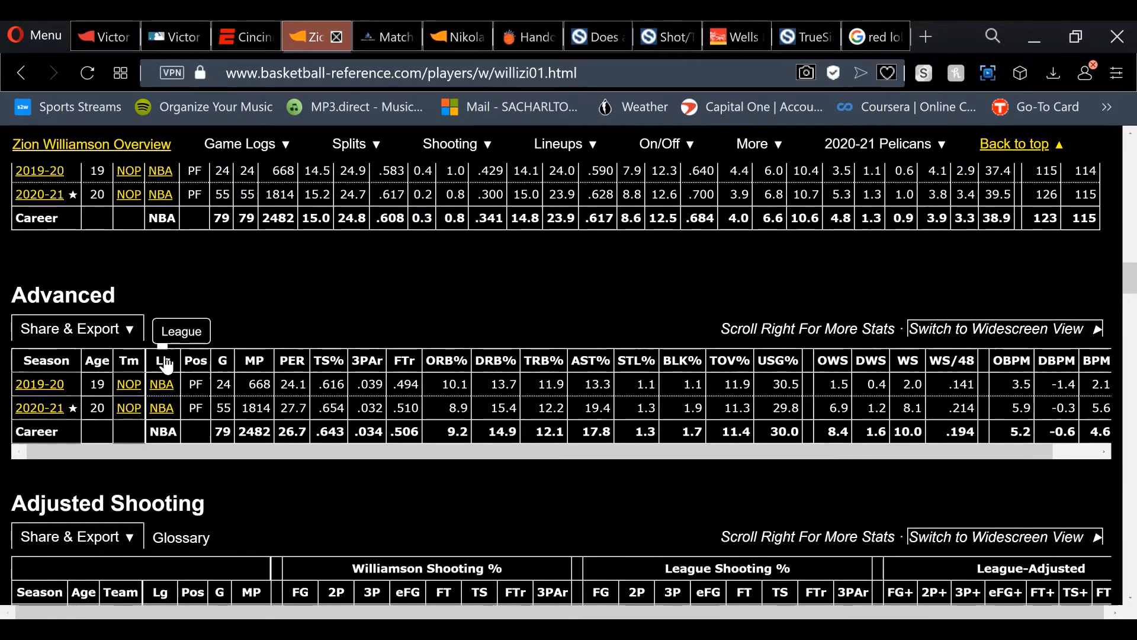
{"action": "left_click", "coordinate": [59, 368]}
{"action": "double_click", "coordinate": [59, 368]}
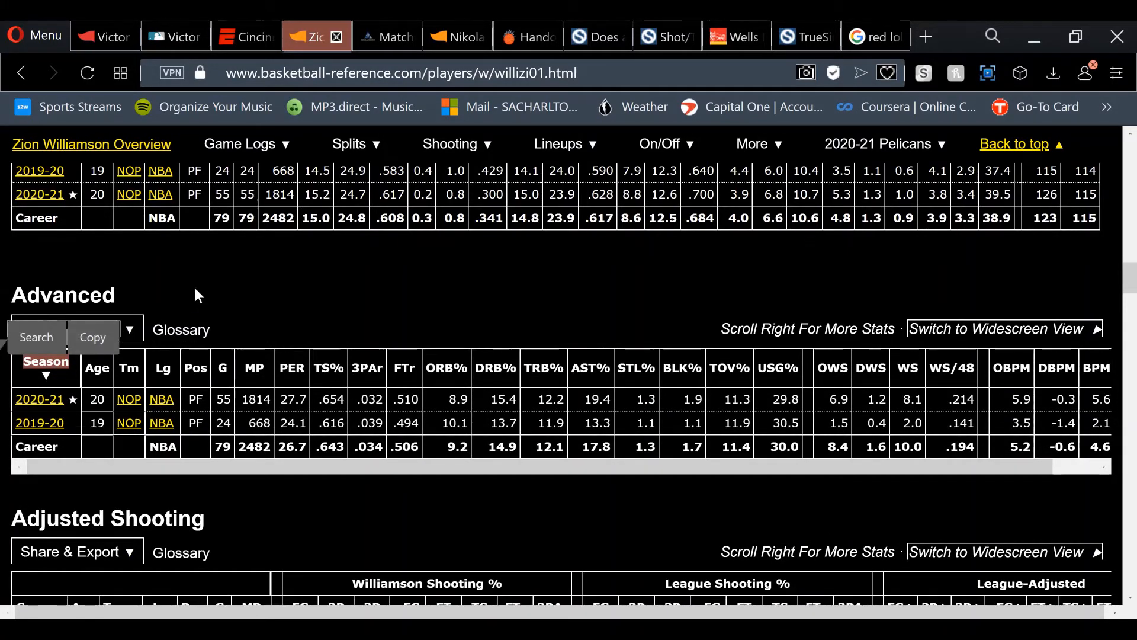
Step: Export the Advanced table as an Excel workbook, open it, and copy the 2020-21, 2020-21 and 2019-20 rows into Dashboard rows 7 to 9
{"action": "left_click", "coordinate": [118, 332]}
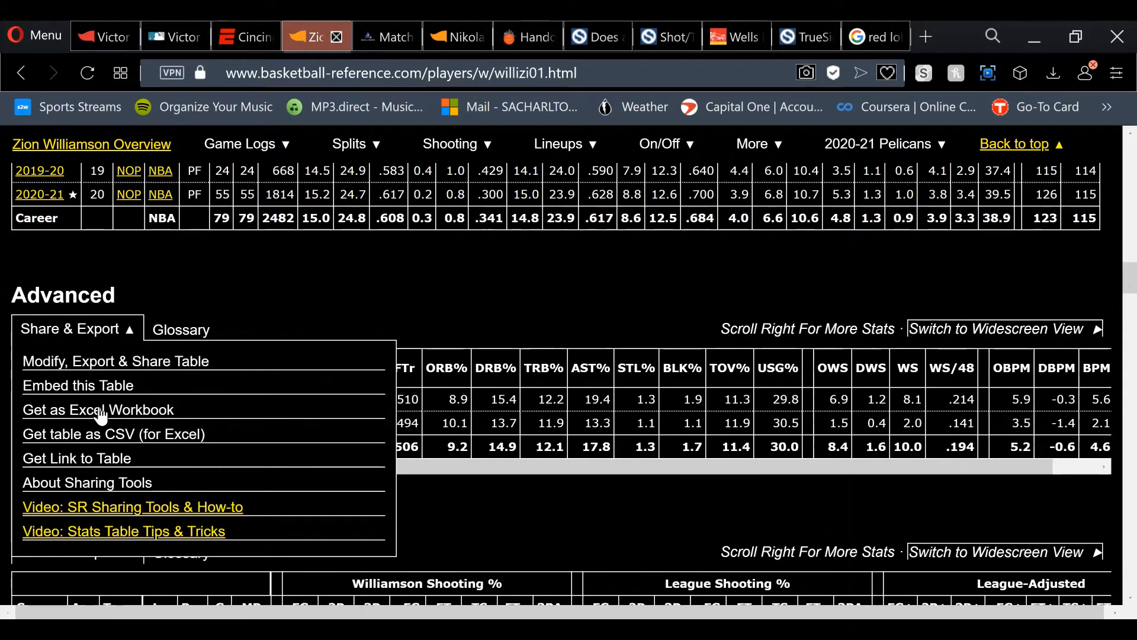
{"action": "left_click", "coordinate": [97, 409]}
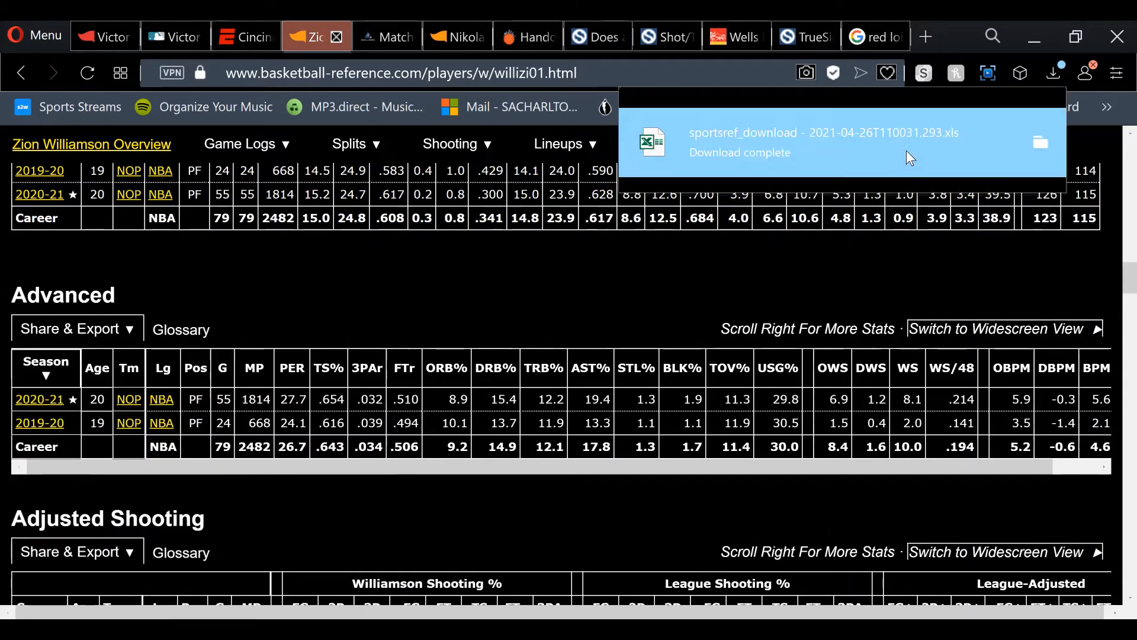
{"action": "left_click", "coordinate": [906, 146]}
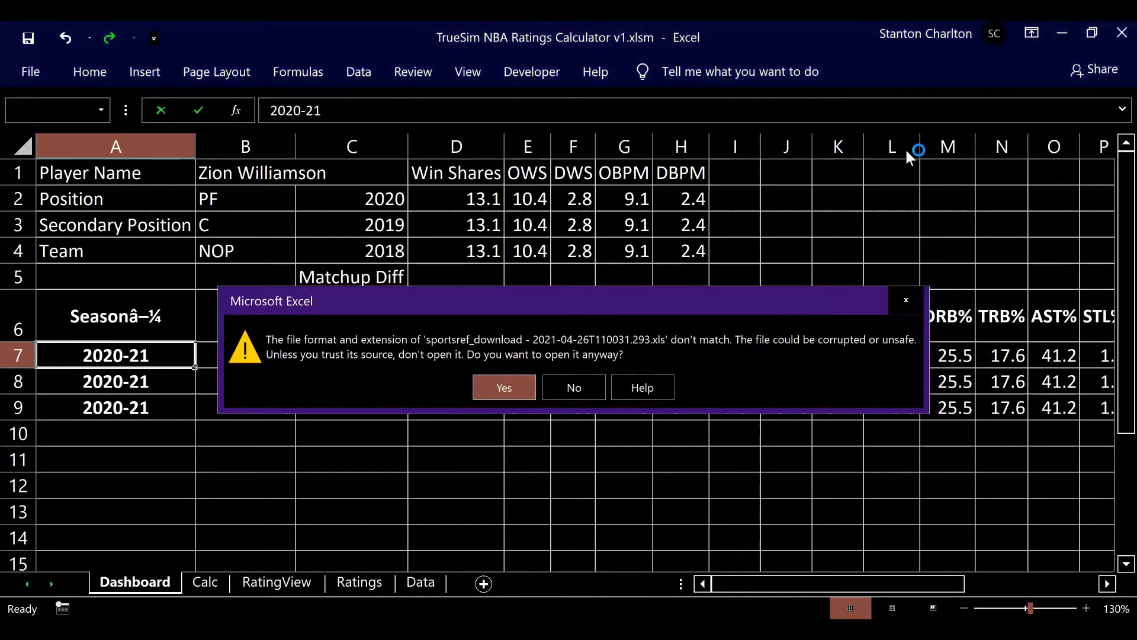
{"action": "left_click", "coordinate": [503, 385]}
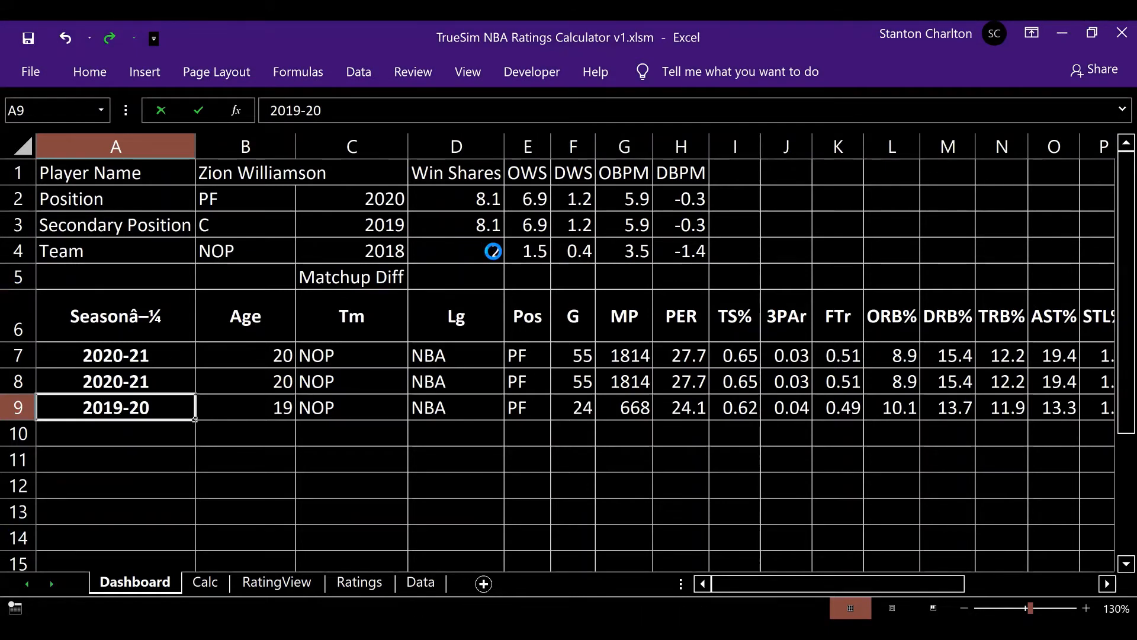
Step: Look up Zion Williamson's matchup difficulty for season 2020 on the BBall Index page and enter 8.2 as the Dashboard's Matchup Diff in D5
{"action": "left_click", "coordinate": [457, 272]}
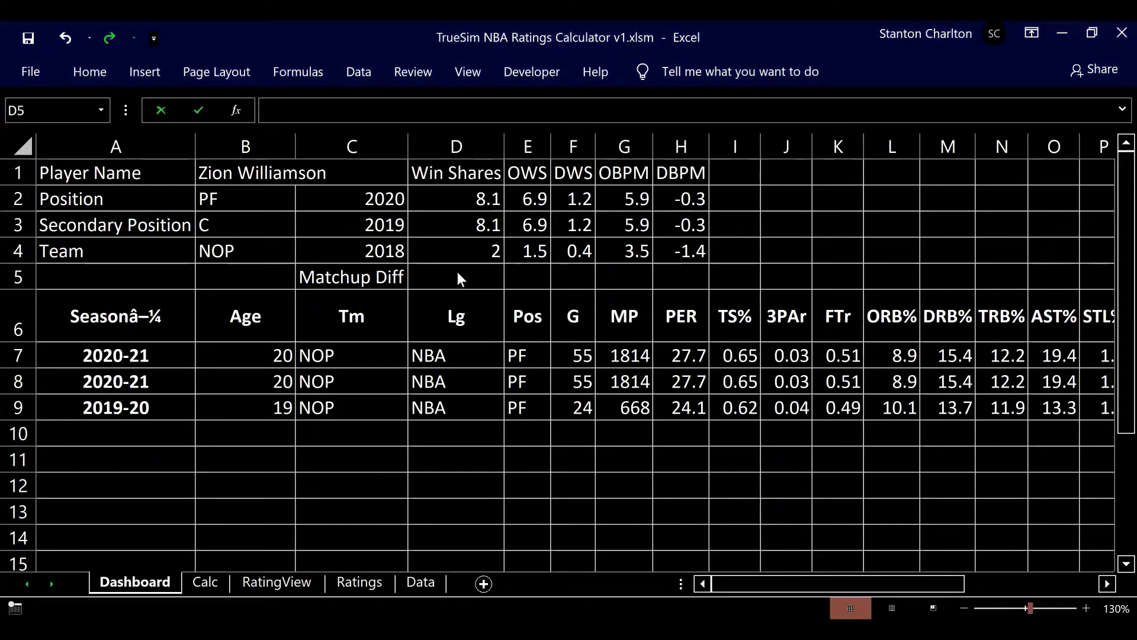
{"action": "key", "text": "alt+Tab"}
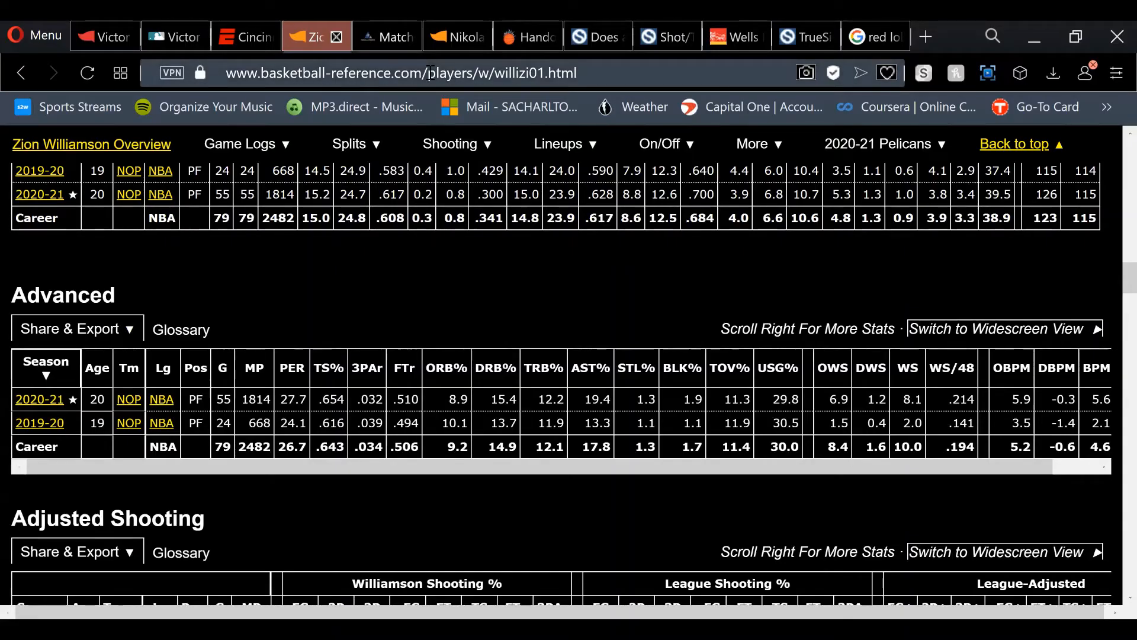
{"action": "left_click", "coordinate": [385, 37]}
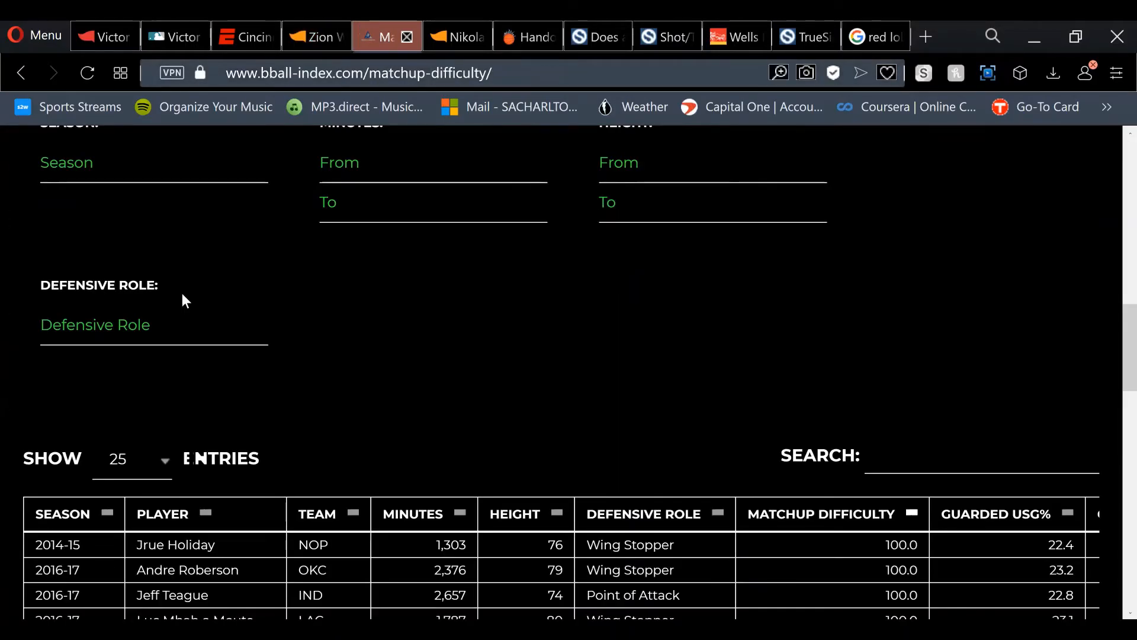
{"action": "left_click", "coordinate": [128, 163]}
{"action": "type", "text": "2020"}
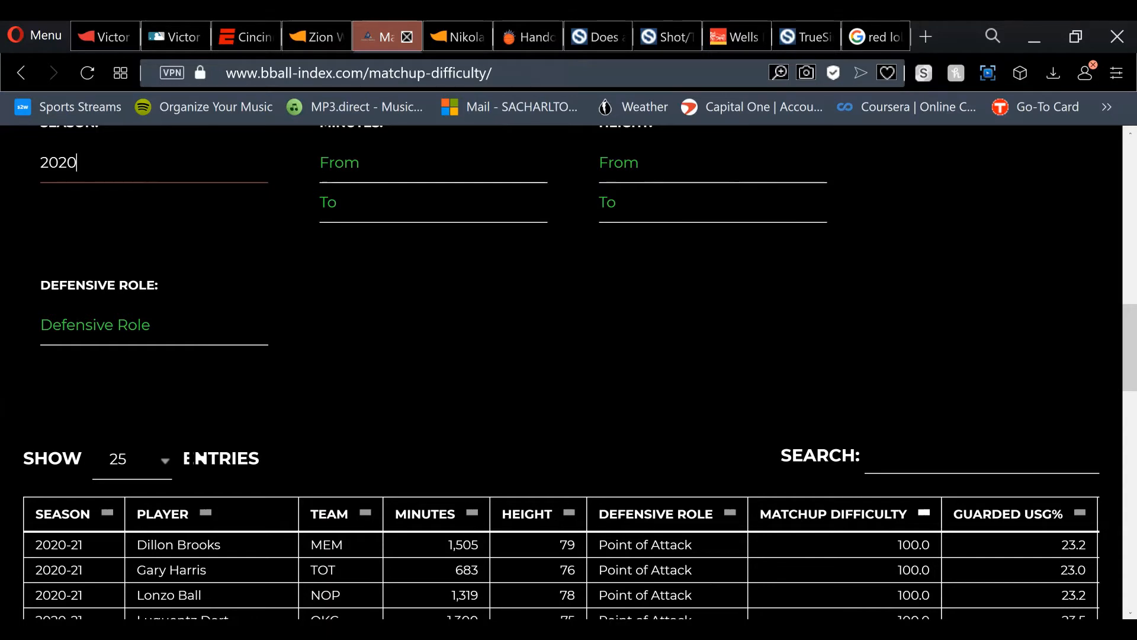
{"action": "left_click", "coordinate": [936, 456]}
{"action": "type", "text": "zion"}
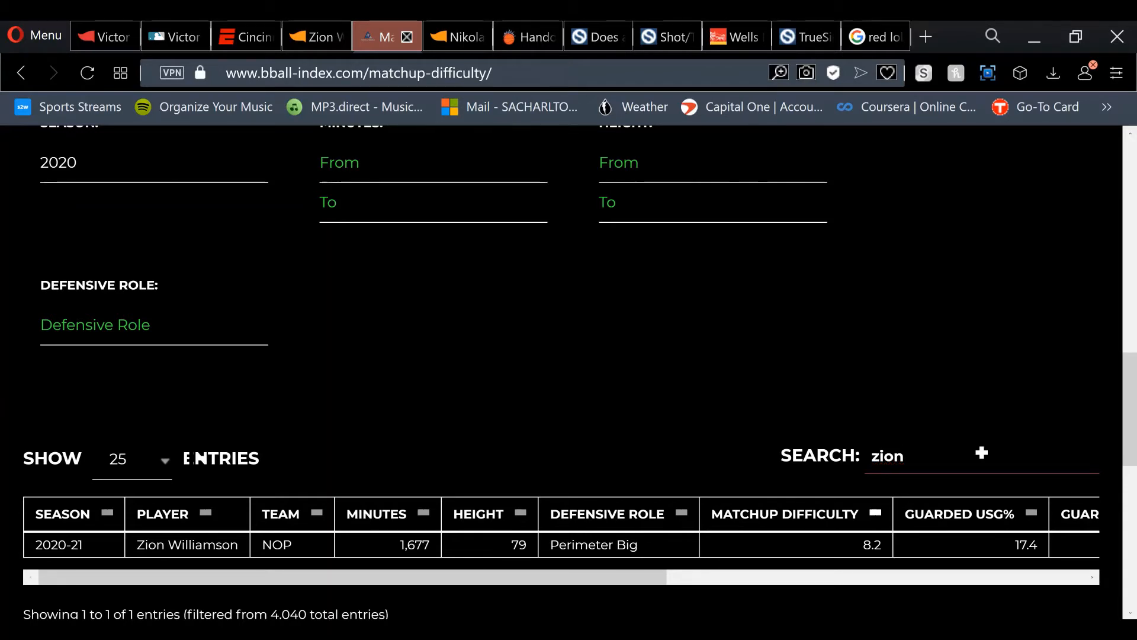
{"action": "key", "text": "alt+Tab"}
{"action": "type", "text": "8.2"}
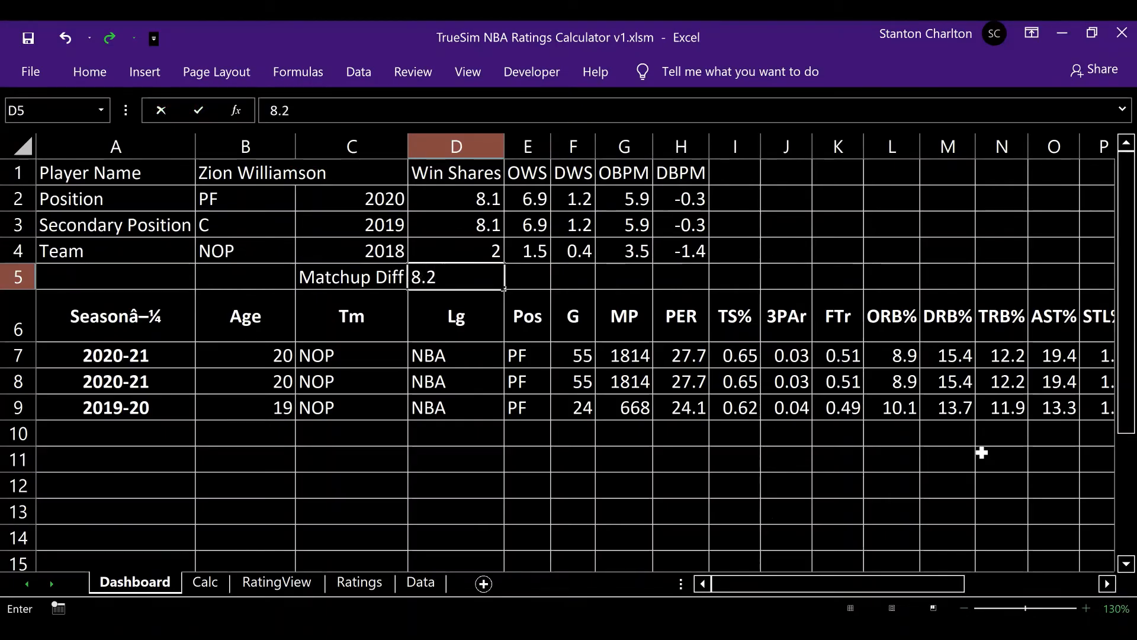
{"action": "key", "text": "Return"}
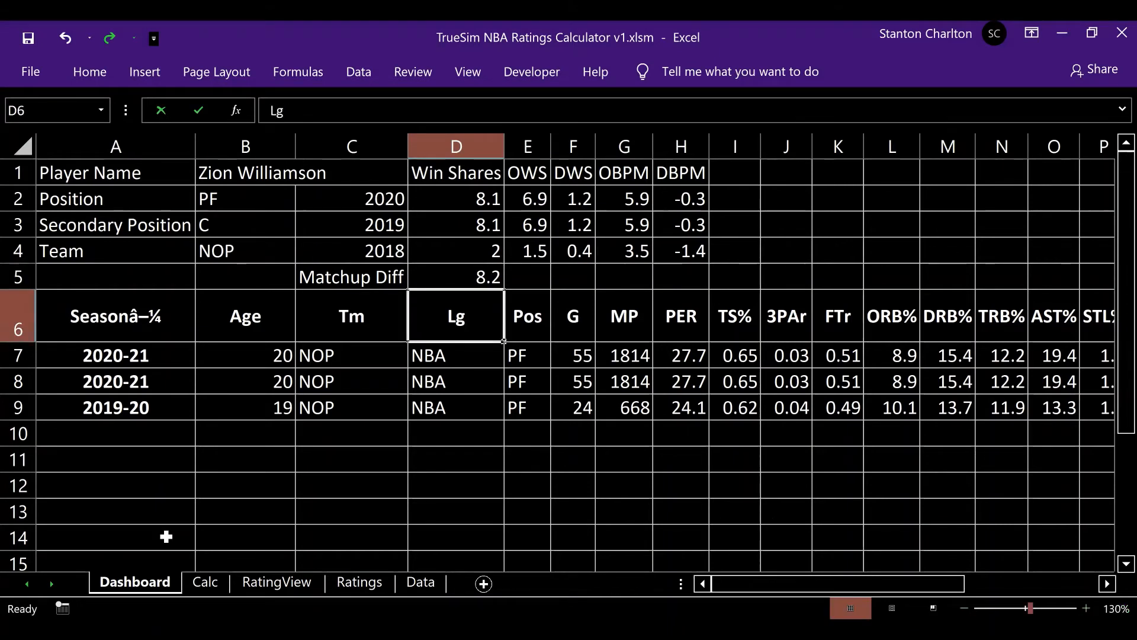
Step: Open the Data sheet and look through the player totals and shooting tables labelled in column A, from row 3516 down past row 4100
{"action": "left_click", "coordinate": [421, 584]}
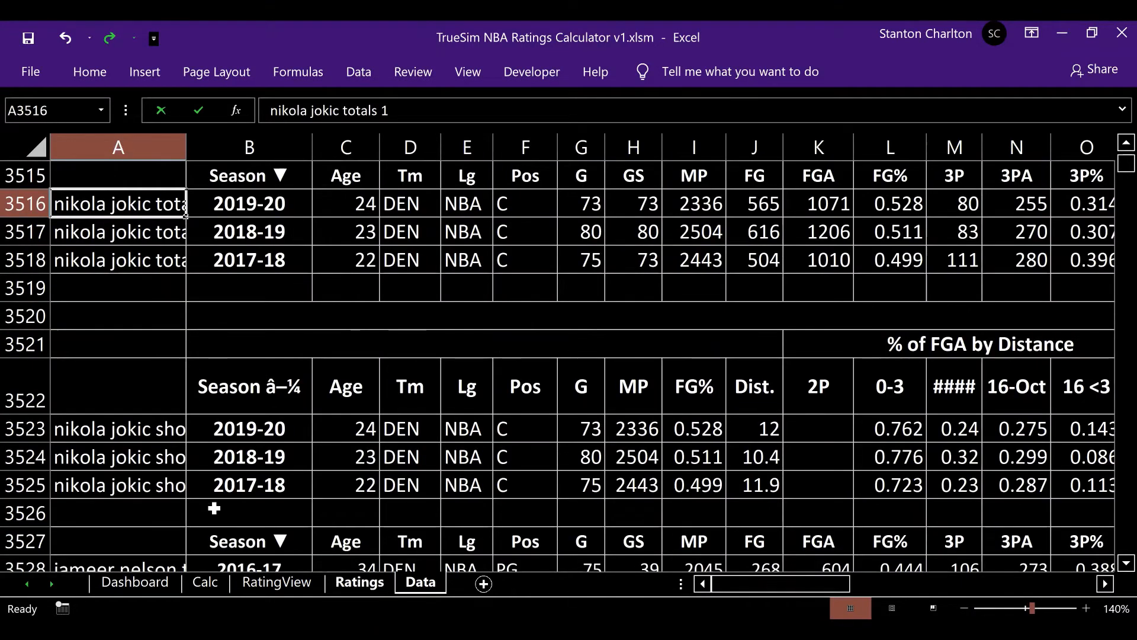
{"action": "key", "text": "Down"}
{"action": "key", "text": "Down"}
{"action": "key", "text": "Down"}
{"action": "key", "text": "Down"}
{"action": "key", "text": "Down"}
{"action": "key", "text": "Down"}
{"action": "key", "text": "Down"}
{"action": "key", "text": "Down"}
{"action": "key", "text": "Down"}
{"action": "key", "text": "Down"}
{"action": "key", "text": "Down"}
{"action": "key", "text": "Down"}
{"action": "key", "text": "Down"}
{"action": "key", "text": "Down"}
{"action": "key", "text": "Down"}
{"action": "key", "text": "Down"}
{"action": "key", "text": "Down"}
{"action": "key", "text": "Down"}
{"action": "key", "text": "Down"}
{"action": "key", "text": "Down"}
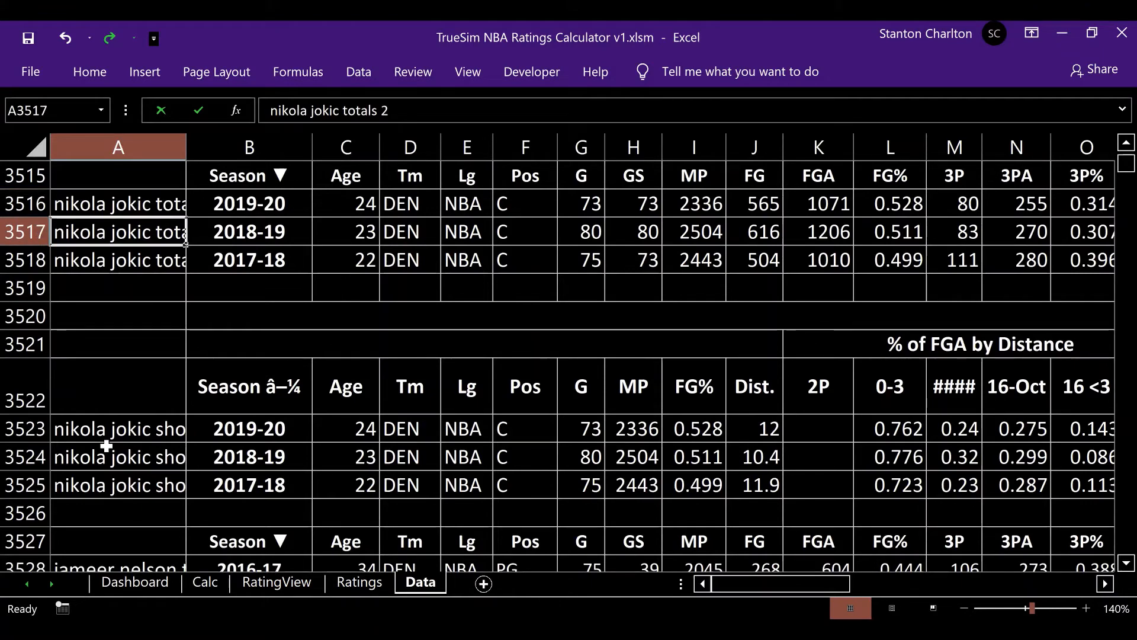
{"action": "key", "text": "Down"}
{"action": "key", "text": "Down"}
{"action": "key", "text": "Down"}
{"action": "key", "text": "Down"}
{"action": "key", "text": "Down"}
{"action": "key", "text": "Down"}
{"action": "key", "text": "Down"}
{"action": "key", "text": "Down"}
{"action": "key", "text": "Down"}
{"action": "key", "text": "Down"}
{"action": "key", "text": "Down"}
{"action": "key", "text": "Down"}
{"action": "key", "text": "Down"}
{"action": "key", "text": "Down"}
{"action": "key", "text": "Down"}
{"action": "key", "text": "Down"}
{"action": "key", "text": "Down"}
{"action": "key", "text": "Down"}
{"action": "key", "text": "Down"}
{"action": "key", "text": "Down"}
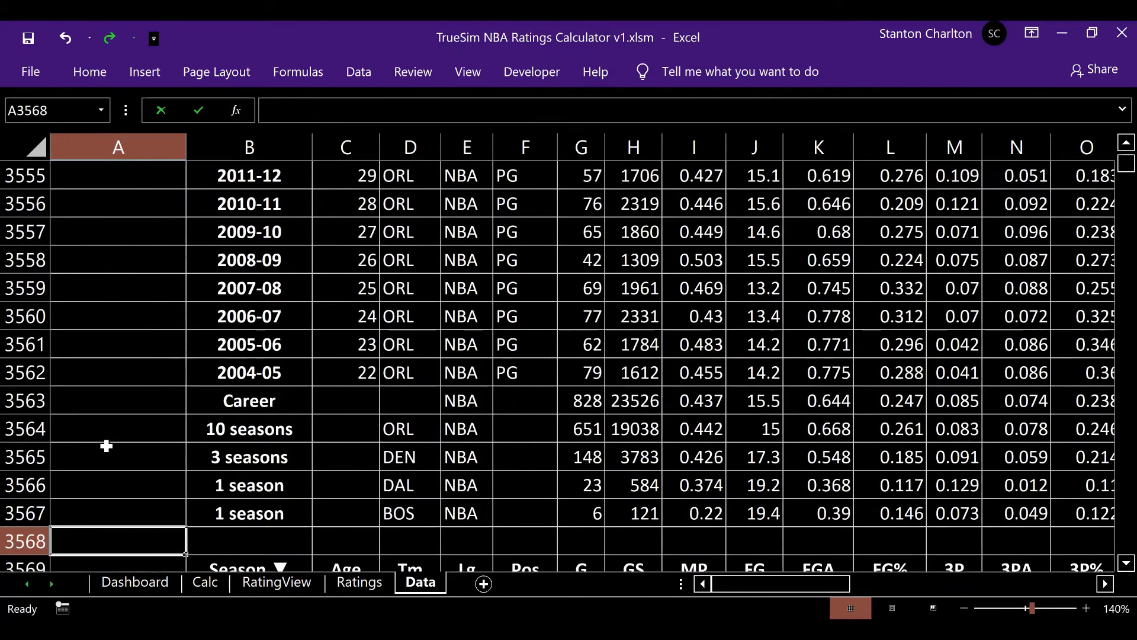
{"action": "key", "text": "Down"}
{"action": "key", "text": "Down"}
{"action": "key", "text": "Down"}
{"action": "key", "text": "Down"}
{"action": "key", "text": "Down"}
{"action": "key", "text": "Down"}
{"action": "key", "text": "Down"}
{"action": "key", "text": "Down"}
{"action": "key", "text": "Down"}
{"action": "key", "text": "Down"}
{"action": "key", "text": "Down"}
{"action": "key", "text": "Down"}
{"action": "key", "text": "Down"}
{"action": "key", "text": "Down"}
{"action": "key", "text": "Down"}
{"action": "key", "text": "Down"}
{"action": "key", "text": "Down"}
{"action": "key", "text": "Down"}
{"action": "key", "text": "Down"}
{"action": "key", "text": "Down"}
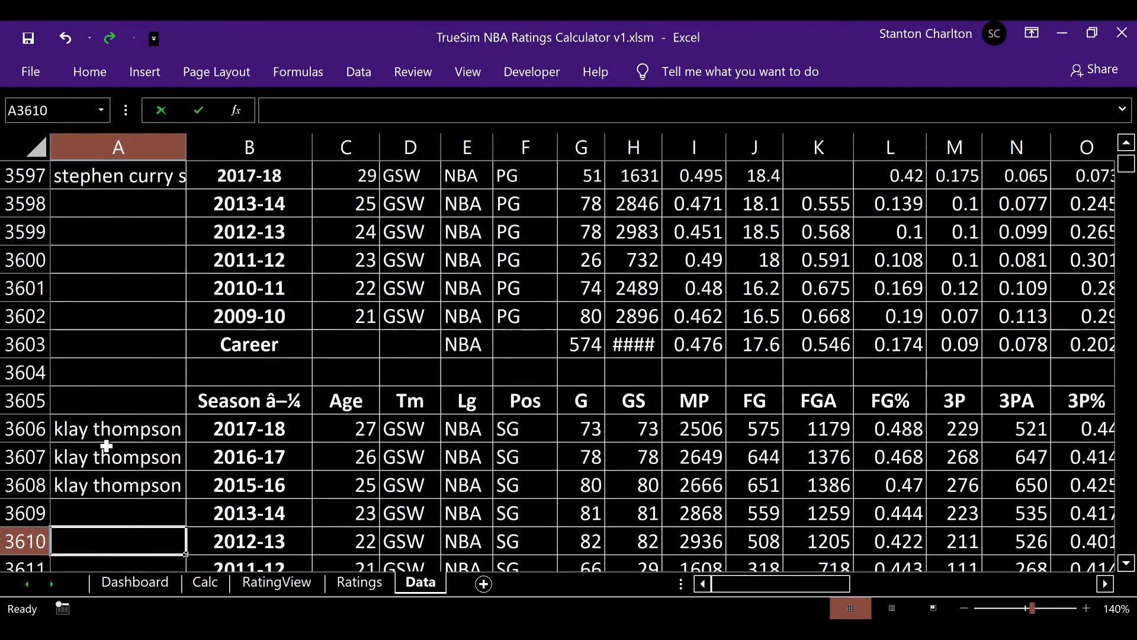
{"action": "key", "text": "Down"}
{"action": "key", "text": "Down"}
{"action": "key", "text": "Down"}
{"action": "key", "text": "Down"}
{"action": "key", "text": "Down"}
{"action": "key", "text": "Down"}
{"action": "key", "text": "Down"}
{"action": "key", "text": "Down"}
{"action": "key", "text": "Down"}
{"action": "key", "text": "Down"}
{"action": "key", "text": "Down"}
{"action": "key", "text": "Down"}
{"action": "key", "text": "Down"}
{"action": "key", "text": "Down"}
{"action": "key", "text": "Down"}
{"action": "key", "text": "Down"}
{"action": "key", "text": "Down"}
{"action": "key", "text": "Down"}
{"action": "key", "text": "Down"}
{"action": "key", "text": "Down"}
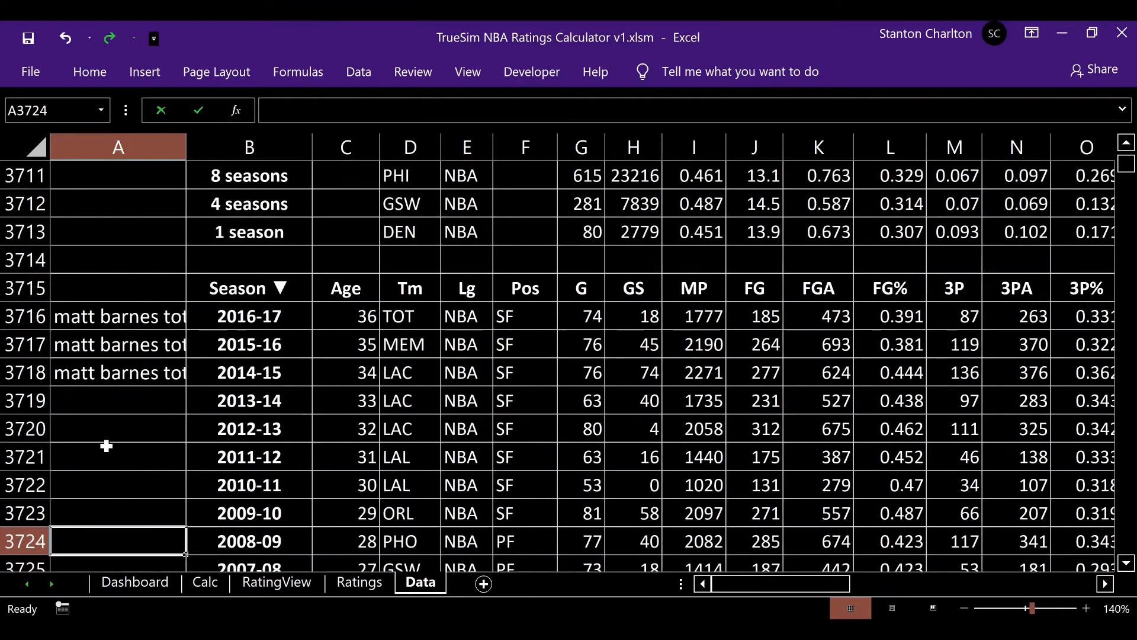
{"action": "key", "text": "Down"}
{"action": "key", "text": "Down"}
{"action": "key", "text": "Down"}
{"action": "key", "text": "Down"}
{"action": "key", "text": "Down"}
{"action": "key", "text": "Down"}
{"action": "key", "text": "Down"}
{"action": "key", "text": "Down"}
{"action": "key", "text": "Down"}
{"action": "key", "text": "Down"}
{"action": "key", "text": "Down"}
{"action": "key", "text": "Down"}
{"action": "key", "text": "Down"}
{"action": "key", "text": "Down"}
{"action": "key", "text": "Down"}
{"action": "key", "text": "Down"}
{"action": "key", "text": "Down"}
{"action": "key", "text": "Down"}
{"action": "key", "text": "Down"}
{"action": "key", "text": "Down"}
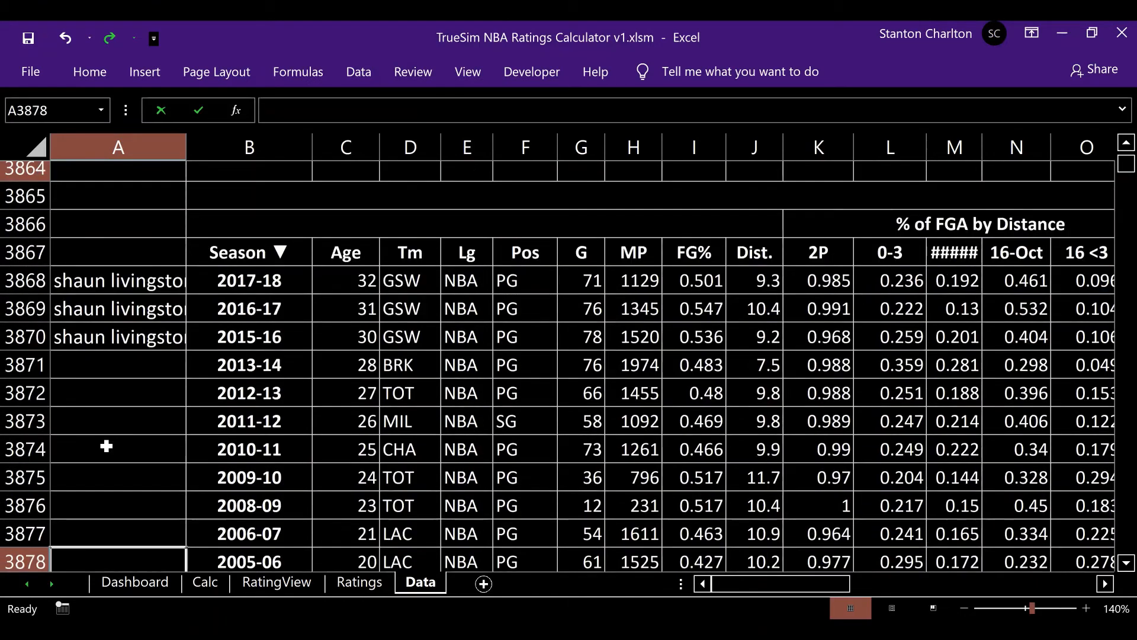
{"action": "key", "text": "Down"}
{"action": "key", "text": "Down"}
{"action": "key", "text": "Down"}
{"action": "key", "text": "Down"}
{"action": "key", "text": "Down"}
{"action": "key", "text": "Down"}
{"action": "key", "text": "Down"}
{"action": "key", "text": "Down"}
{"action": "key", "text": "Down"}
{"action": "key", "text": "Down"}
{"action": "key", "text": "Down"}
{"action": "key", "text": "Down"}
{"action": "key", "text": "Down"}
{"action": "key", "text": "Down"}
{"action": "key", "text": "Down"}
{"action": "key", "text": "Down"}
{"action": "key", "text": "Down"}
{"action": "key", "text": "Down"}
{"action": "key", "text": "Down"}
{"action": "key", "text": "Down"}
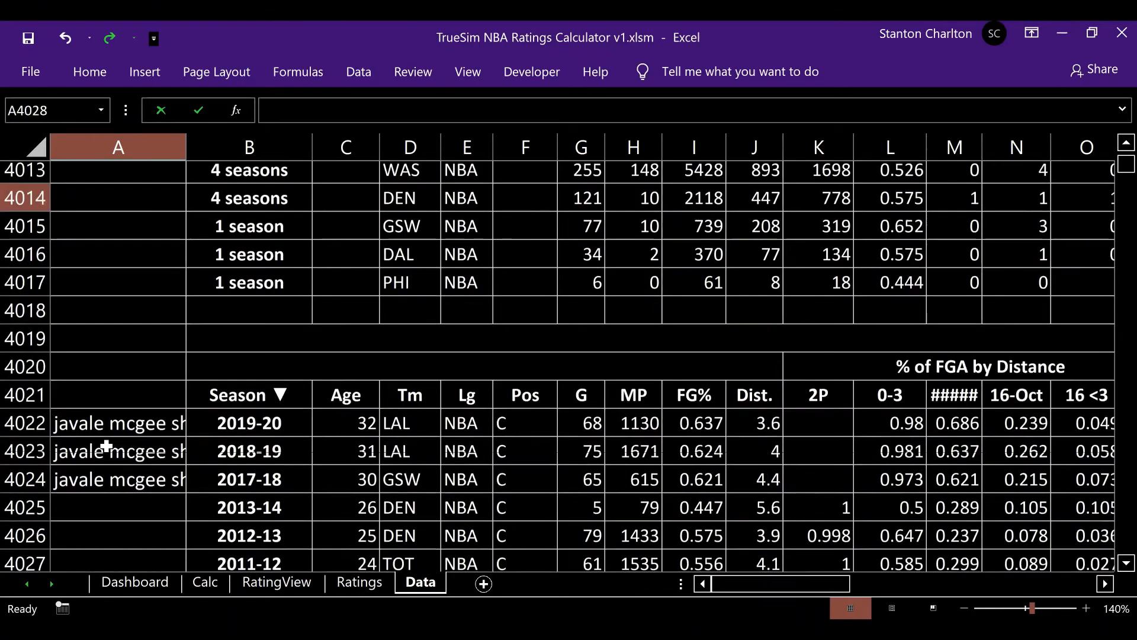
{"action": "key", "text": "Down"}
{"action": "key", "text": "Down"}
{"action": "key", "text": "Down"}
{"action": "key", "text": "Down"}
{"action": "key", "text": "Down"}
{"action": "key", "text": "Down"}
{"action": "key", "text": "Down"}
{"action": "key", "text": "Down"}
{"action": "key", "text": "Down"}
{"action": "key", "text": "Down"}
{"action": "key", "text": "Down"}
{"action": "key", "text": "Down"}
{"action": "key", "text": "Down"}
{"action": "key", "text": "Down"}
{"action": "key", "text": "Down"}
{"action": "key", "text": "Down"}
{"action": "key", "text": "Down"}
{"action": "key", "text": "Down"}
{"action": "key", "text": "Down"}
{"action": "key", "text": "Down"}
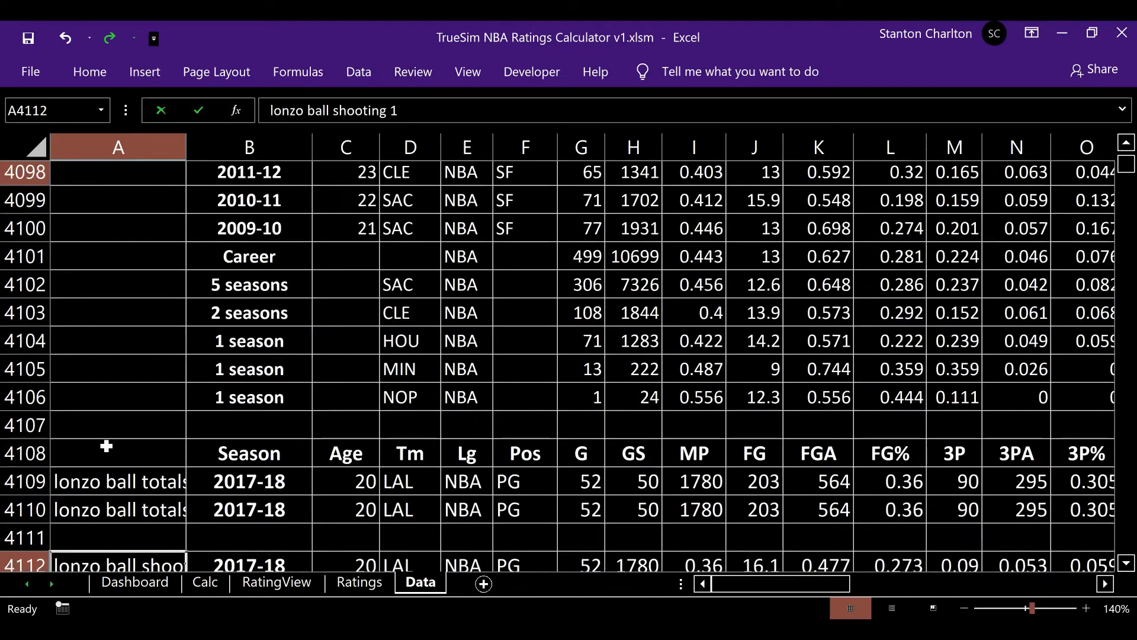
Step: Continue through the labelled player totals and shooting tables on the Data sheet, from row 4112 down to row 4701
{"action": "key", "text": "Down"}
{"action": "key", "text": "Down"}
{"action": "key", "text": "Down"}
{"action": "key", "text": "Down"}
{"action": "key", "text": "Down"}
{"action": "key", "text": "Down"}
{"action": "key", "text": "Down"}
{"action": "key", "text": "Down"}
{"action": "key", "text": "Down"}
{"action": "key", "text": "Down"}
{"action": "key", "text": "Down"}
{"action": "key", "text": "Down"}
{"action": "key", "text": "Down"}
{"action": "key", "text": "Down"}
{"action": "key", "text": "Down"}
{"action": "key", "text": "Down"}
{"action": "key", "text": "Down"}
{"action": "key", "text": "Down"}
{"action": "key", "text": "Down"}
{"action": "key", "text": "Down"}
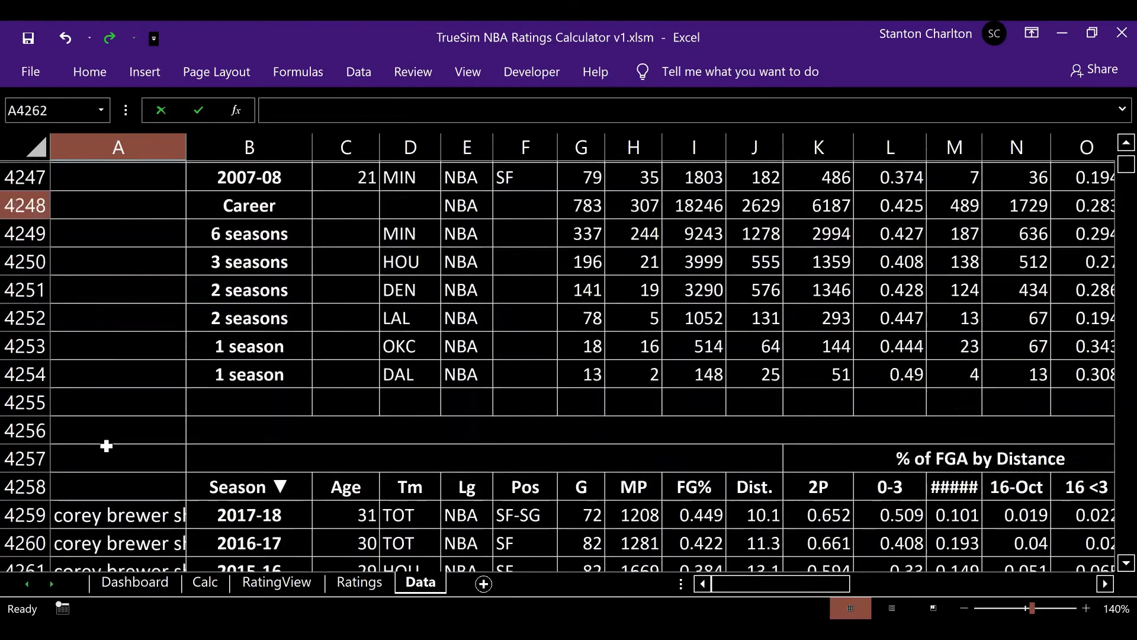
{"action": "key", "text": "Down"}
{"action": "key", "text": "Down"}
{"action": "key", "text": "Down"}
{"action": "key", "text": "Down"}
{"action": "key", "text": "Down"}
{"action": "key", "text": "Down"}
{"action": "key", "text": "Down"}
{"action": "key", "text": "Down"}
{"action": "key", "text": "Down"}
{"action": "key", "text": "Down"}
{"action": "key", "text": "Down"}
{"action": "key", "text": "Down"}
{"action": "key", "text": "Down"}
{"action": "key", "text": "Down"}
{"action": "key", "text": "Down"}
{"action": "key", "text": "Down"}
{"action": "key", "text": "Down"}
{"action": "key", "text": "Down"}
{"action": "key", "text": "Down"}
{"action": "key", "text": "Down"}
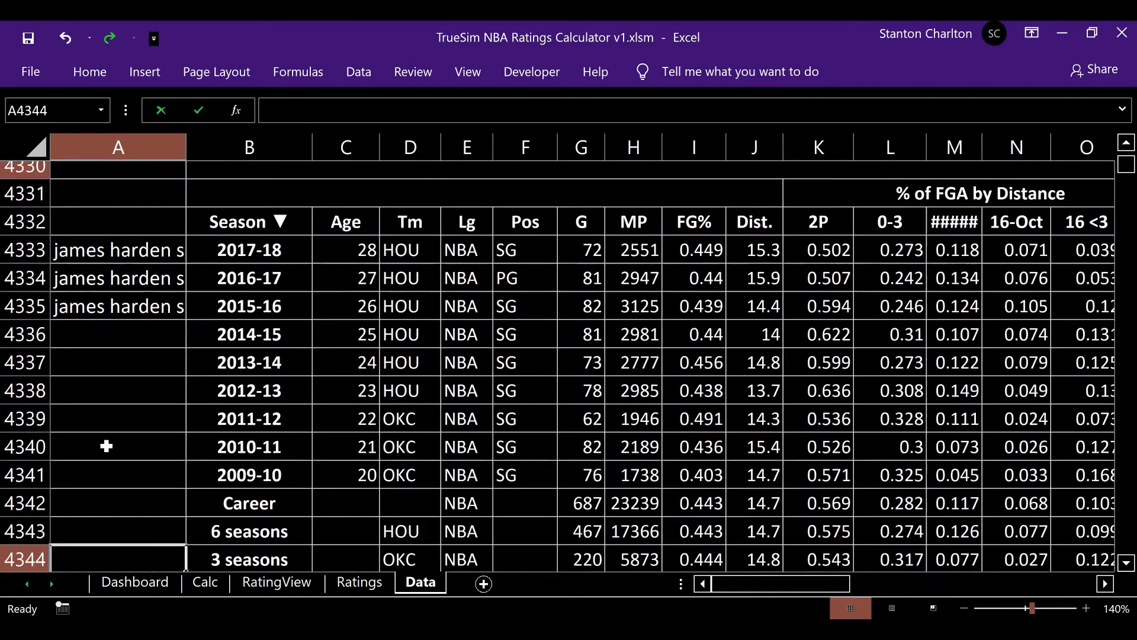
{"action": "key", "text": "Down"}
{"action": "key", "text": "Down"}
{"action": "key", "text": "Down"}
{"action": "key", "text": "Down"}
{"action": "key", "text": "Down"}
{"action": "key", "text": "Down"}
{"action": "key", "text": "Down"}
{"action": "key", "text": "Down"}
{"action": "key", "text": "Down"}
{"action": "key", "text": "Down"}
{"action": "key", "text": "Down"}
{"action": "key", "text": "Down"}
{"action": "key", "text": "Down"}
{"action": "key", "text": "Down"}
{"action": "key", "text": "Down"}
{"action": "key", "text": "Down"}
{"action": "key", "text": "Down"}
{"action": "key", "text": "Down"}
{"action": "key", "text": "Down"}
{"action": "key", "text": "Down"}
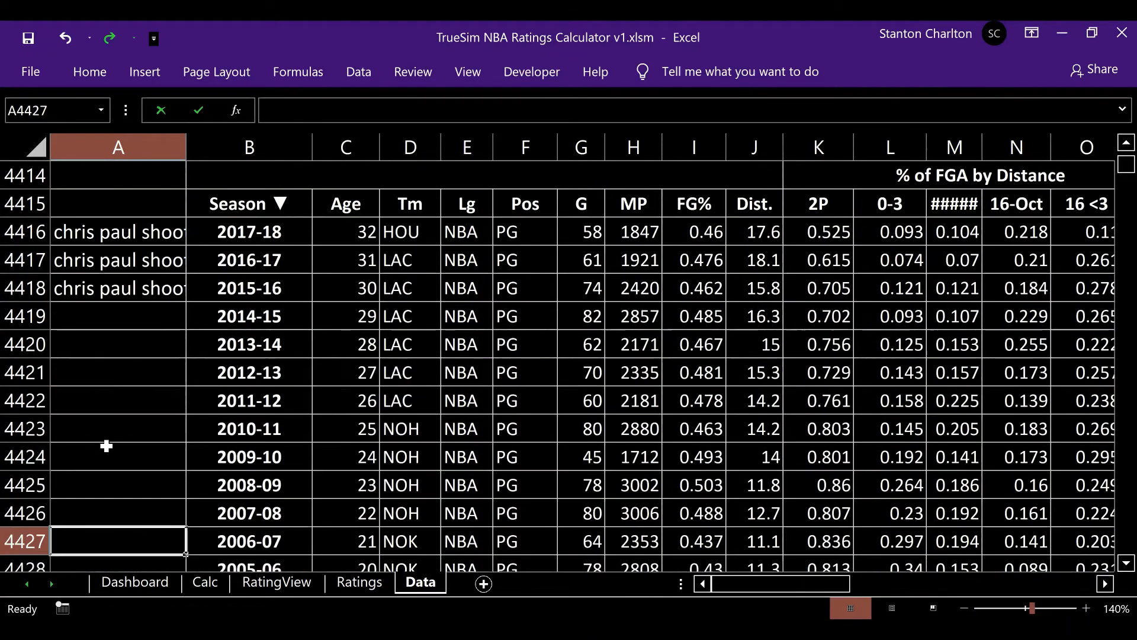
{"action": "key", "text": "Down"}
{"action": "key", "text": "Down"}
{"action": "key", "text": "Down"}
{"action": "key", "text": "Down"}
{"action": "key", "text": "Down"}
{"action": "key", "text": "Down"}
{"action": "key", "text": "Down"}
{"action": "key", "text": "Down"}
{"action": "key", "text": "Down"}
{"action": "key", "text": "Down"}
{"action": "key", "text": "Down"}
{"action": "key", "text": "Down"}
{"action": "key", "text": "Down"}
{"action": "key", "text": "Down"}
{"action": "key", "text": "Down"}
{"action": "key", "text": "Down"}
{"action": "key", "text": "Down"}
{"action": "key", "text": "Down"}
{"action": "key", "text": "Down"}
{"action": "key", "text": "Down"}
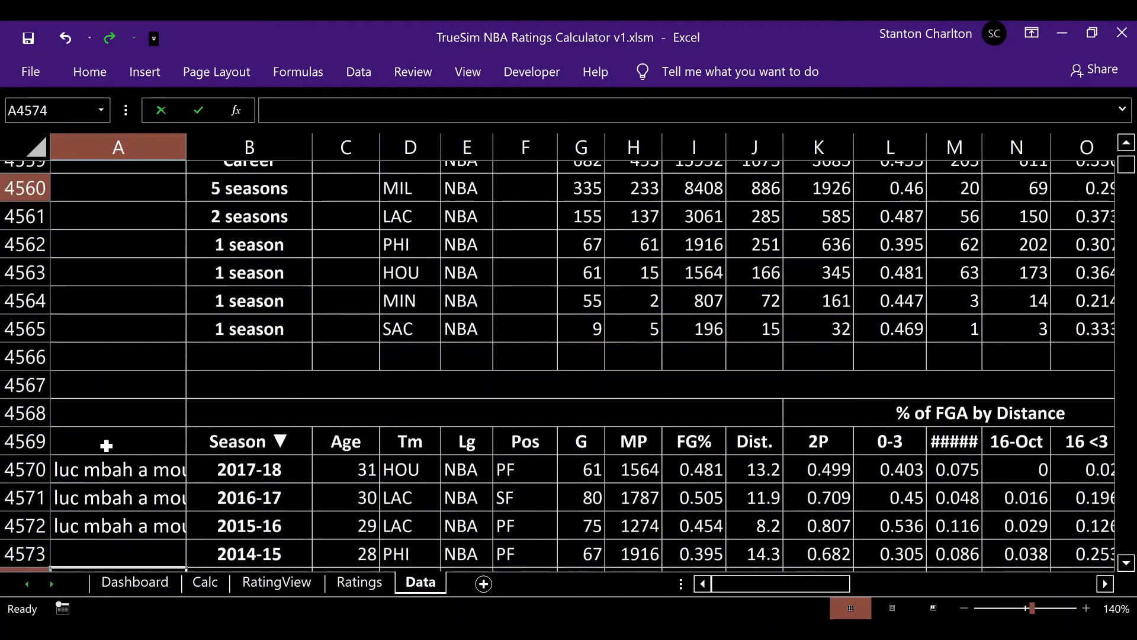
{"action": "key", "text": "Down"}
{"action": "key", "text": "Down"}
{"action": "key", "text": "Down"}
{"action": "key", "text": "Down"}
{"action": "key", "text": "Down"}
{"action": "key", "text": "Down"}
{"action": "key", "text": "Down"}
{"action": "key", "text": "Down"}
{"action": "key", "text": "Down"}
{"action": "key", "text": "Down"}
{"action": "key", "text": "Down"}
{"action": "key", "text": "Down"}
{"action": "key", "text": "Down"}
{"action": "key", "text": "Down"}
{"action": "key", "text": "Down"}
{"action": "key", "text": "Down"}
{"action": "key", "text": "Down"}
{"action": "key", "text": "Down"}
{"action": "key", "text": "Down"}
{"action": "key", "text": "Down"}
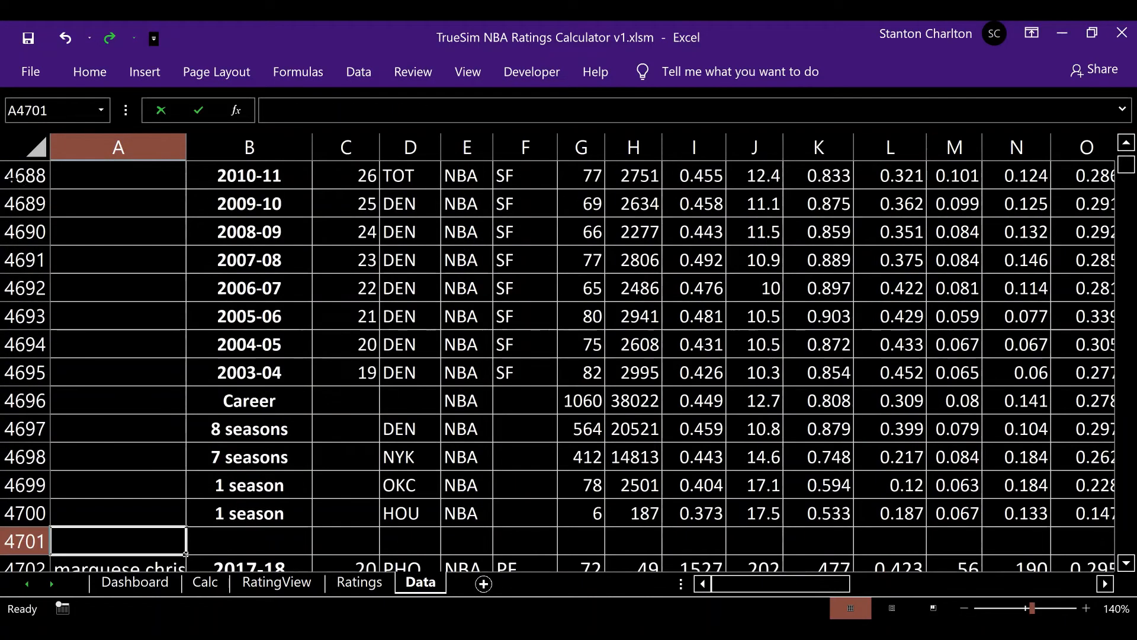
Step: Go to cell A5701 on the Data sheet, and search upward through column B from row 5692 past row 5381 for the last player data
{"action": "left_click", "coordinate": [50, 110]}
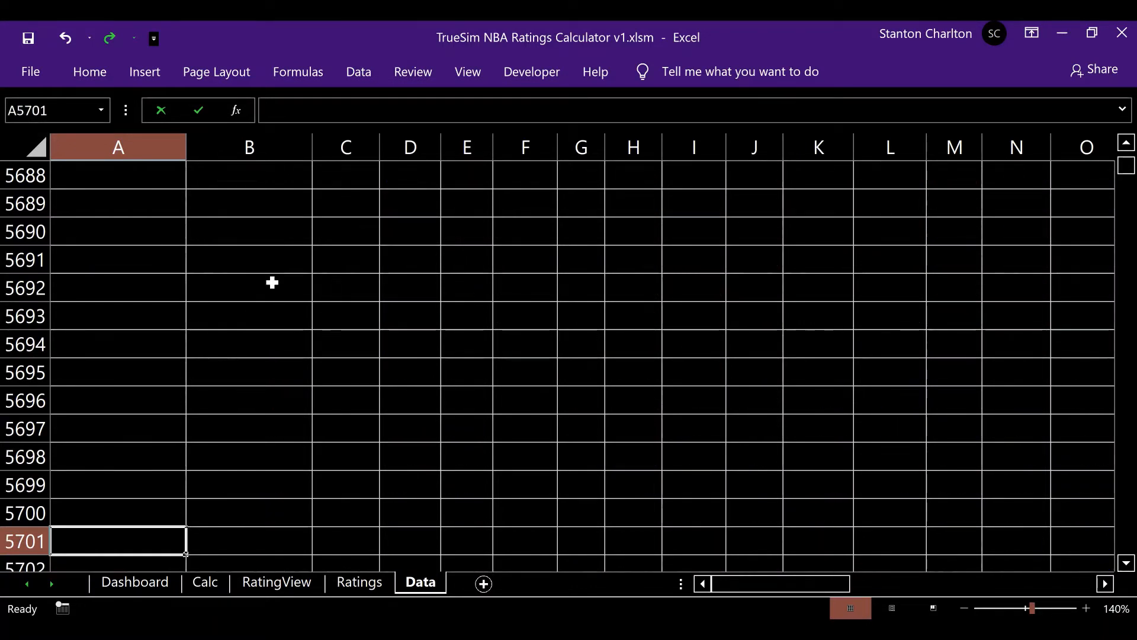
{"action": "left_click", "coordinate": [272, 282]}
{"action": "key", "text": "Up"}
{"action": "key", "text": "Up"}
{"action": "key", "text": "Up"}
{"action": "key", "text": "Up"}
{"action": "key", "text": "Up"}
{"action": "key", "text": "Up"}
{"action": "key", "text": "Up"}
{"action": "key", "text": "Up"}
{"action": "key", "text": "Up"}
{"action": "key", "text": "Up"}
{"action": "key", "text": "Up"}
{"action": "key", "text": "Up"}
{"action": "key", "text": "Up"}
{"action": "key", "text": "Up"}
{"action": "key", "text": "Up"}
{"action": "key", "text": "Up"}
{"action": "key", "text": "Up"}
{"action": "key", "text": "Up"}
{"action": "key", "text": "Up"}
{"action": "key", "text": "Up"}
{"action": "key", "text": "Up"}
{"action": "key", "text": "Up"}
{"action": "key", "text": "Up"}
{"action": "key", "text": "Up"}
{"action": "key", "text": "Up"}
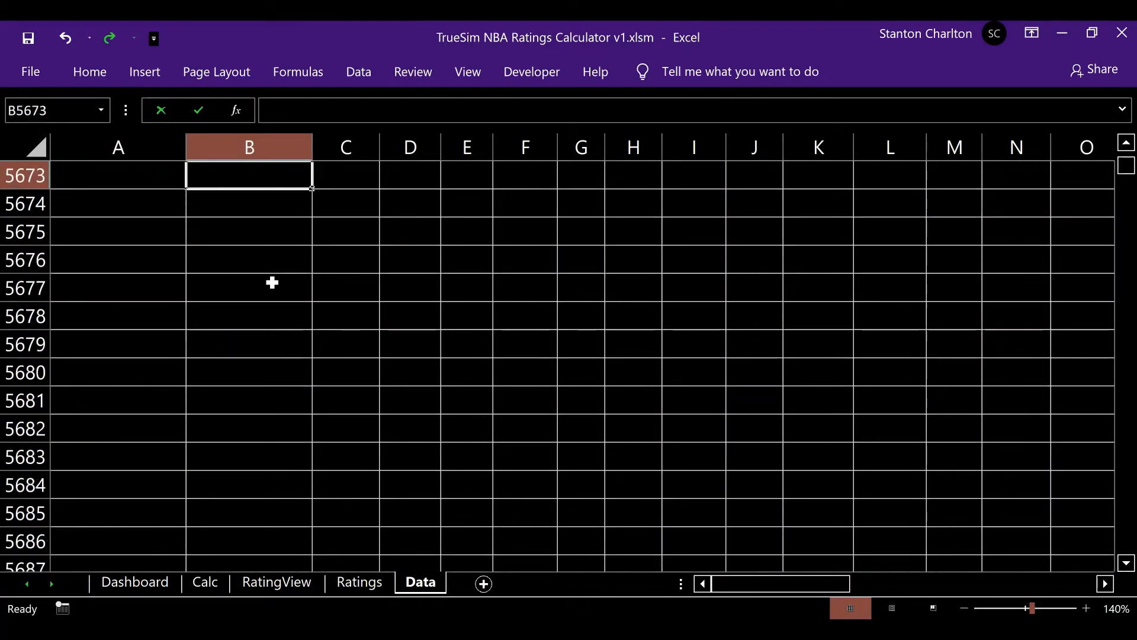
{"action": "key", "text": "Up"}
{"action": "key", "text": "Up"}
{"action": "key", "text": "Up"}
{"action": "key", "text": "Up"}
{"action": "key", "text": "Up"}
{"action": "key", "text": "Up"}
{"action": "key", "text": "Up"}
{"action": "key", "text": "Up"}
{"action": "key", "text": "Up"}
{"action": "key", "text": "Up"}
{"action": "key", "text": "Up"}
{"action": "key", "text": "Up"}
{"action": "key", "text": "Up"}
{"action": "key", "text": "Up"}
{"action": "key", "text": "Up"}
{"action": "key", "text": "Up"}
{"action": "key", "text": "Up"}
{"action": "key", "text": "Up"}
{"action": "key", "text": "Up"}
{"action": "key", "text": "Up"}
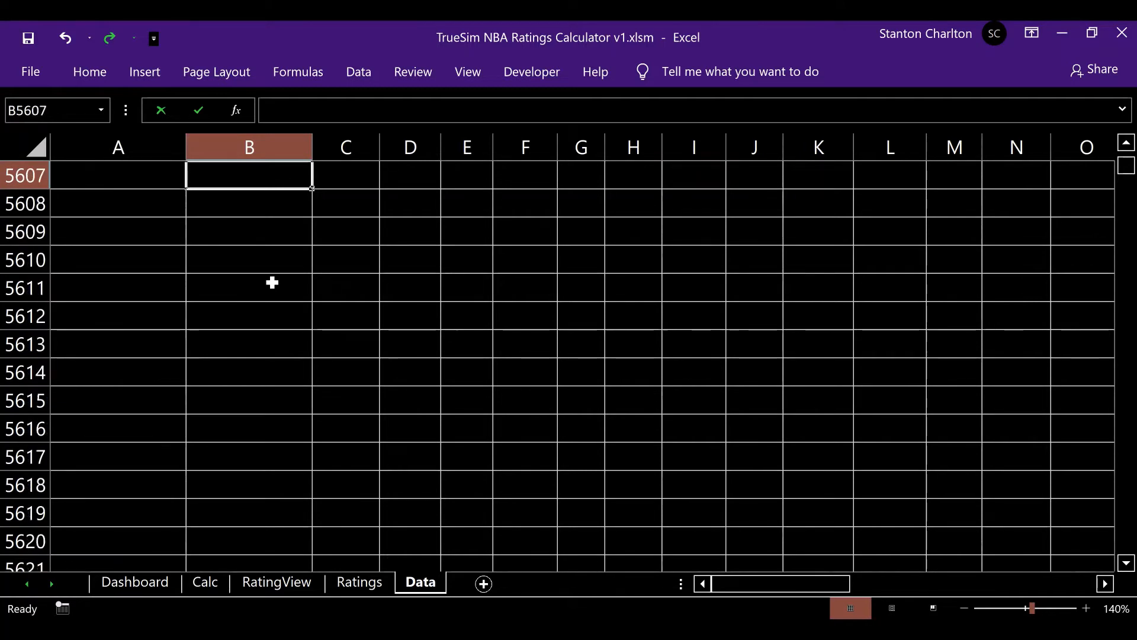
{"action": "key", "text": "Up"}
{"action": "key", "text": "Up"}
{"action": "key", "text": "Up"}
{"action": "key", "text": "Up"}
{"action": "key", "text": "Up"}
{"action": "key", "text": "Up"}
{"action": "key", "text": "Up"}
{"action": "key", "text": "Up"}
{"action": "key", "text": "Up"}
{"action": "key", "text": "Up"}
{"action": "key", "text": "Up"}
{"action": "key", "text": "Up"}
{"action": "key", "text": "Up"}
{"action": "key", "text": "Up"}
{"action": "key", "text": "Up"}
{"action": "key", "text": "Up"}
{"action": "key", "text": "Up"}
{"action": "key", "text": "Up"}
{"action": "key", "text": "Up"}
{"action": "key", "text": "Up"}
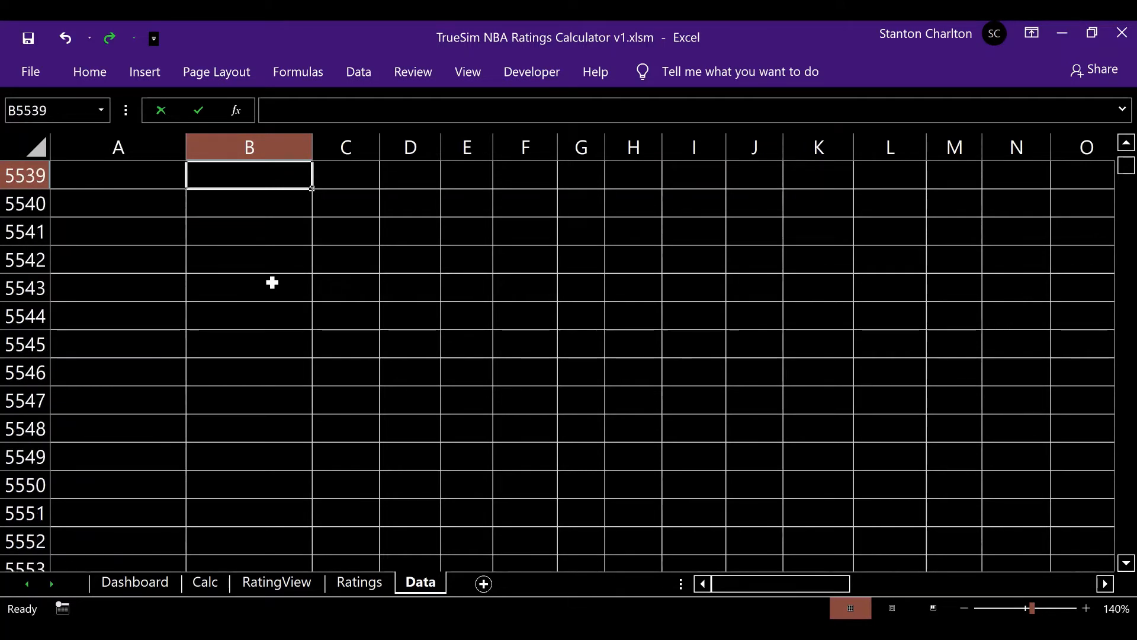
{"action": "key", "text": "Up"}
{"action": "key", "text": "Up"}
{"action": "key", "text": "Up"}
{"action": "key", "text": "Up"}
{"action": "key", "text": "Up"}
{"action": "key", "text": "Up"}
{"action": "key", "text": "Up"}
{"action": "key", "text": "Up"}
{"action": "key", "text": "Up"}
{"action": "key", "text": "Up"}
{"action": "key", "text": "Up"}
{"action": "key", "text": "Up"}
{"action": "key", "text": "Up"}
{"action": "key", "text": "Up"}
{"action": "key", "text": "Up"}
{"action": "key", "text": "Up"}
{"action": "key", "text": "Up"}
{"action": "key", "text": "Up"}
{"action": "key", "text": "Up"}
{"action": "key", "text": "Up"}
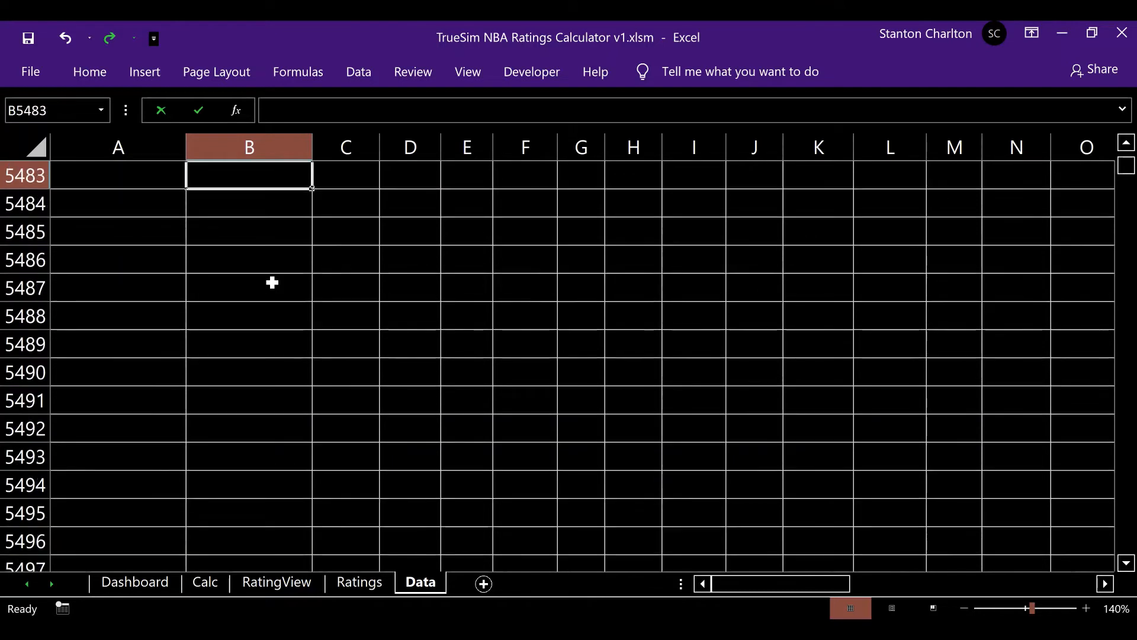
{"action": "key", "text": "Up"}
{"action": "key", "text": "Up"}
{"action": "key", "text": "Up"}
{"action": "key", "text": "Up"}
{"action": "key", "text": "Up"}
{"action": "key", "text": "Up"}
{"action": "key", "text": "Up"}
{"action": "key", "text": "Up"}
{"action": "key", "text": "Up"}
{"action": "key", "text": "Up"}
{"action": "key", "text": "Up"}
{"action": "key", "text": "Up"}
{"action": "key", "text": "Up"}
{"action": "key", "text": "Up"}
{"action": "key", "text": "Up"}
{"action": "key", "text": "Up"}
{"action": "key", "text": "Up"}
{"action": "key", "text": "Up"}
{"action": "key", "text": "Up"}
{"action": "key", "text": "Up"}
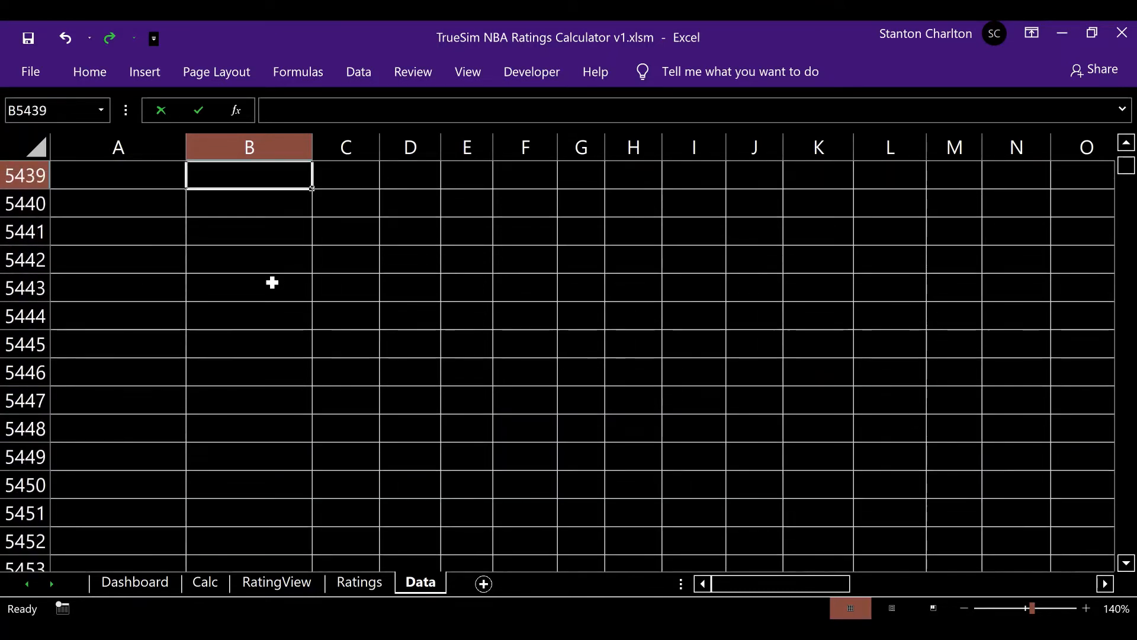
{"action": "key", "text": "Up"}
{"action": "key", "text": "Up"}
{"action": "key", "text": "Up"}
{"action": "key", "text": "Up"}
{"action": "key", "text": "Up"}
{"action": "key", "text": "Up"}
{"action": "key", "text": "Up"}
{"action": "key", "text": "Up"}
{"action": "key", "text": "Up"}
{"action": "key", "text": "Up"}
{"action": "key", "text": "Up"}
{"action": "key", "text": "Up"}
{"action": "key", "text": "Up"}
{"action": "key", "text": "Up"}
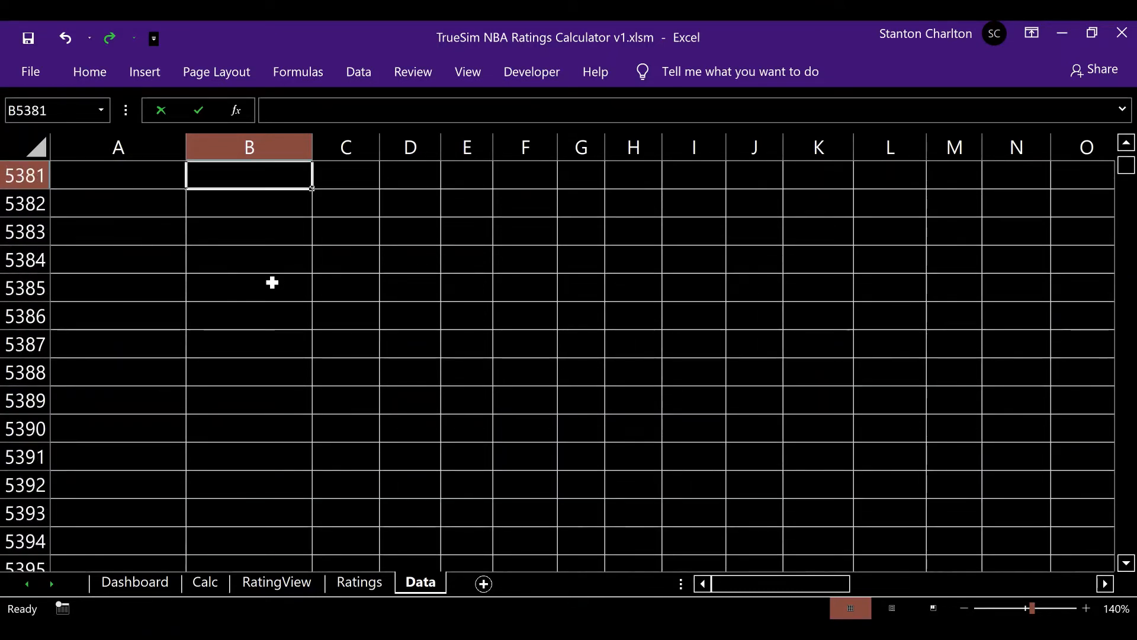
Step: Search upward through column B of the Data sheet for the last player data and select empty cell B5237 below it
{"action": "key", "text": "Up"}
{"action": "key", "text": "Up"}
{"action": "key", "text": "Up"}
{"action": "key", "text": "Up"}
{"action": "key", "text": "Up"}
{"action": "key", "text": "Up"}
{"action": "key", "text": "Up"}
{"action": "key", "text": "Up"}
{"action": "key", "text": "Up"}
{"action": "key", "text": "Up"}
{"action": "key", "text": "Up"}
{"action": "key", "text": "Up"}
{"action": "key", "text": "Up"}
{"action": "key", "text": "Up"}
{"action": "key", "text": "Up"}
{"action": "key", "text": "Up"}
{"action": "key", "text": "Up"}
{"action": "key", "text": "Up"}
{"action": "key", "text": "Up"}
{"action": "key", "text": "Up"}
{"action": "key", "text": "Up"}
{"action": "key", "text": "Up"}
{"action": "key", "text": "Up"}
{"action": "key", "text": "Up"}
{"action": "key", "text": "Up"}
{"action": "key", "text": "Up"}
{"action": "key", "text": "Up"}
{"action": "key", "text": "Up"}
{"action": "key", "text": "Up"}
{"action": "key", "text": "Up"}
{"action": "key", "text": "Up"}
{"action": "key", "text": "Up"}
{"action": "key", "text": "Up"}
{"action": "key", "text": "Up"}
{"action": "key", "text": "Up"}
{"action": "key", "text": "Up"}
{"action": "key", "text": "Up"}
{"action": "key", "text": "Up"}
{"action": "key", "text": "Up"}
{"action": "key", "text": "Up"}
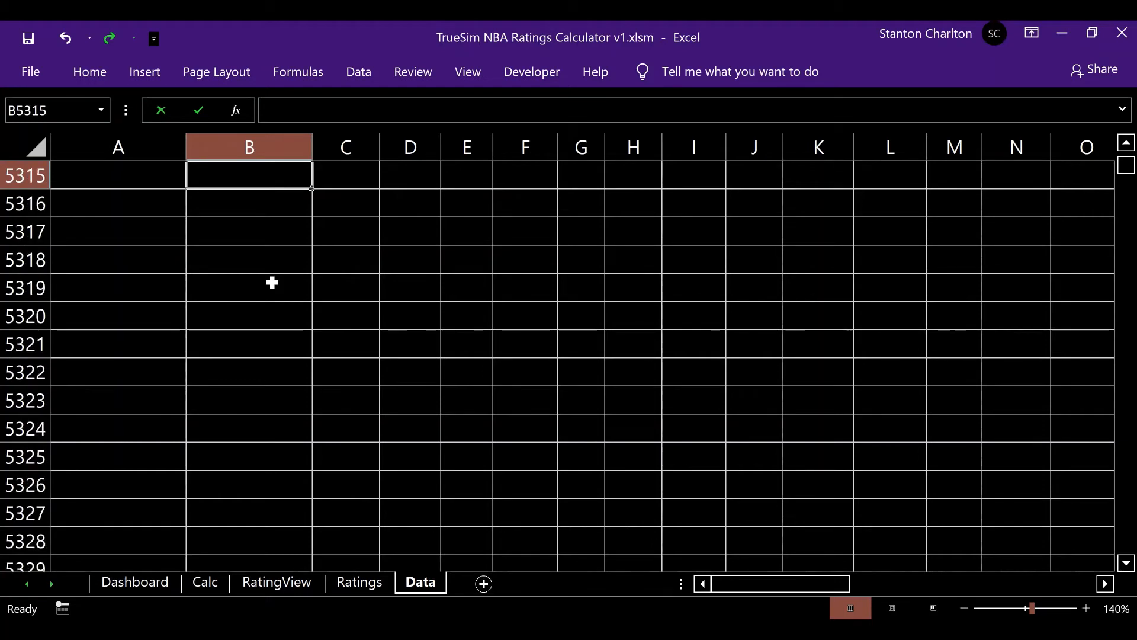
{"action": "key", "text": "Up"}
{"action": "key", "text": "Up"}
{"action": "key", "text": "Up"}
{"action": "key", "text": "Up"}
{"action": "key", "text": "Up"}
{"action": "key", "text": "Up"}
{"action": "key", "text": "Up"}
{"action": "key", "text": "Up"}
{"action": "key", "text": "Up"}
{"action": "key", "text": "Up"}
{"action": "key", "text": "Up"}
{"action": "key", "text": "Up"}
{"action": "key", "text": "Up"}
{"action": "key", "text": "Up"}
{"action": "key", "text": "Up"}
{"action": "key", "text": "Up"}
{"action": "key", "text": "Up"}
{"action": "key", "text": "Up"}
{"action": "key", "text": "Up"}
{"action": "key", "text": "Up"}
{"action": "key", "text": "Page_Up"}
{"action": "key", "text": "Page_Up"}
{"action": "key", "text": "Page_Up"}
{"action": "key", "text": "Page_Up"}
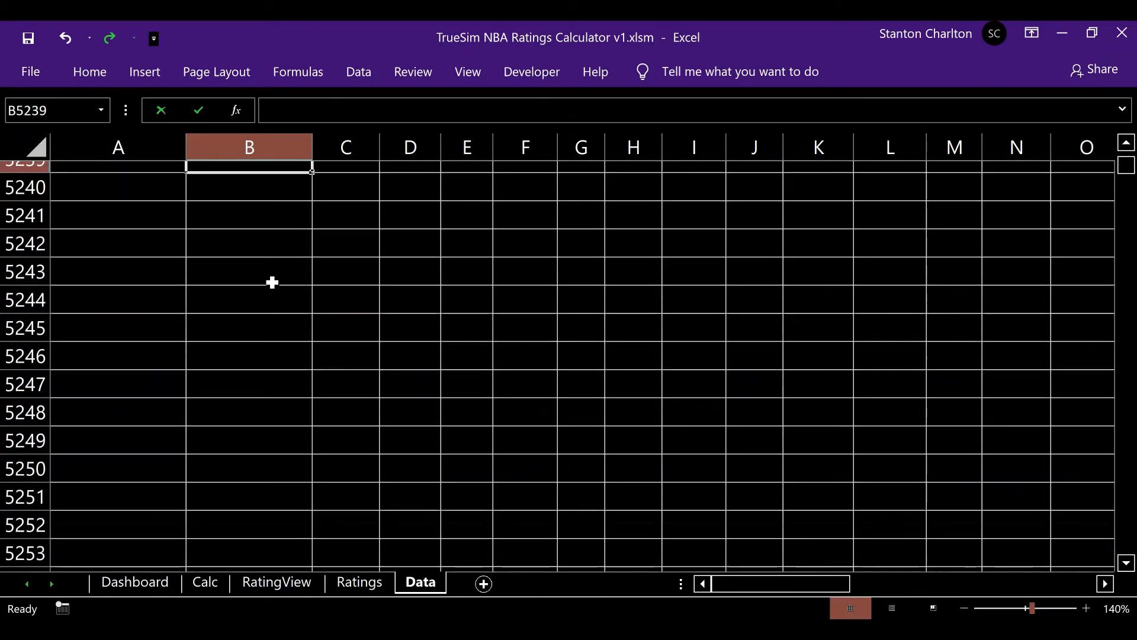
{"action": "key", "text": "Page_Down"}
{"action": "key", "text": "Page_Down"}
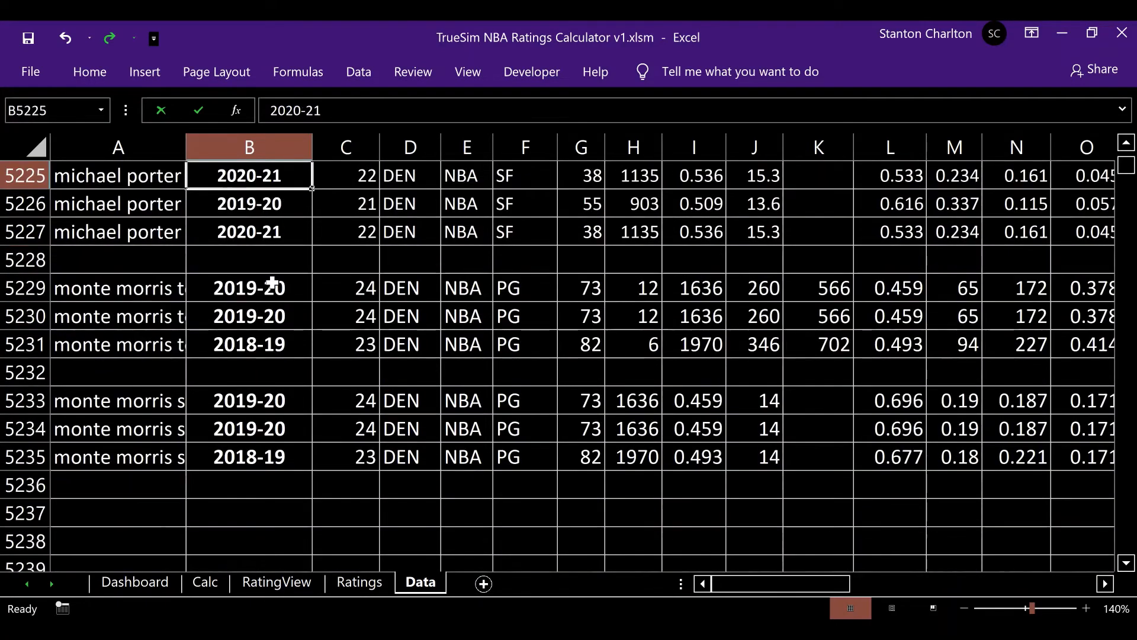
{"action": "left_click", "coordinate": [265, 509]}
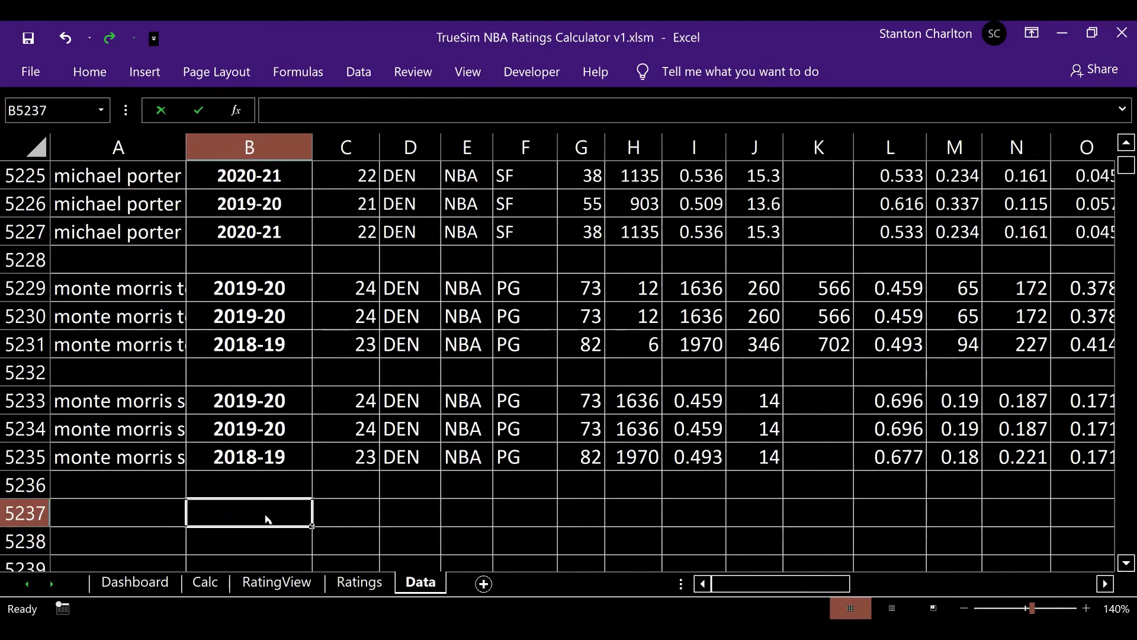
Step: Switch to the browser and find the Totals table on Zion Williamson's Basketball Reference page
{"action": "key", "text": "alt+Tab"}
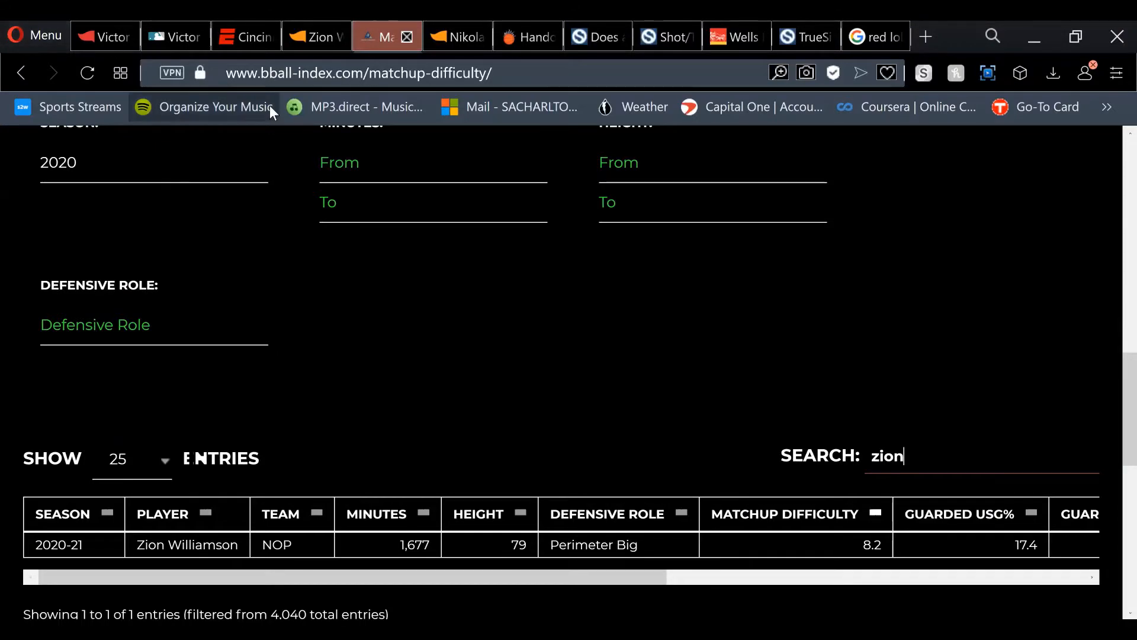
{"action": "left_click", "coordinate": [297, 55]}
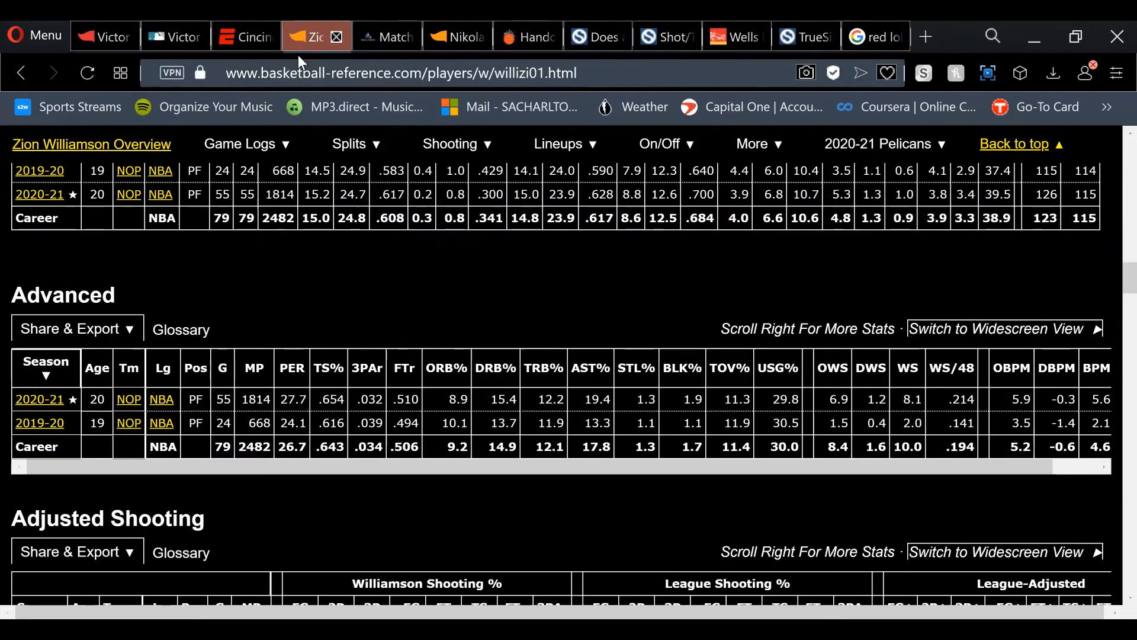
{"action": "key", "text": "Down"}
{"action": "key", "text": "Down"}
{"action": "key", "text": "Down"}
{"action": "key", "text": "Down"}
{"action": "key", "text": "Down"}
{"action": "key", "text": "Down"}
{"action": "key", "text": "Down"}
{"action": "key", "text": "Down"}
{"action": "key", "text": "Down"}
{"action": "key", "text": "Down"}
{"action": "key", "text": "Down"}
{"action": "key", "text": "Down"}
{"action": "key", "text": "Down"}
{"action": "key", "text": "Down"}
{"action": "key", "text": "Down"}
{"action": "key", "text": "Down"}
{"action": "key", "text": "Down"}
{"action": "key", "text": "Down"}
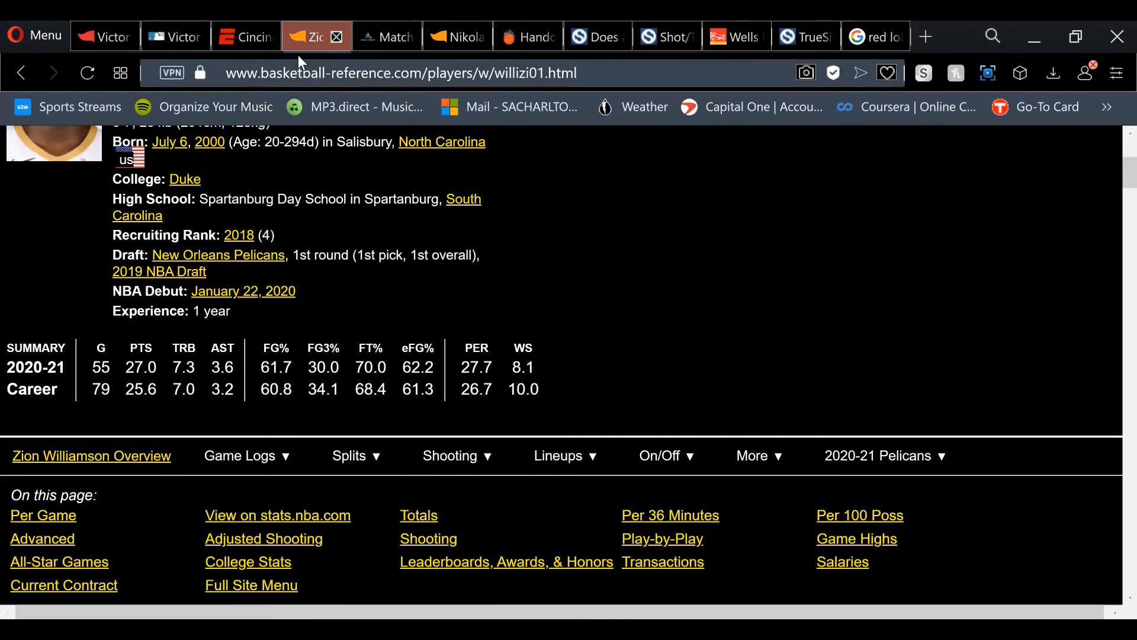
{"action": "key", "text": "Down"}
{"action": "key", "text": "Down"}
{"action": "key", "text": "Down"}
{"action": "key", "text": "Down"}
{"action": "key", "text": "Down"}
{"action": "key", "text": "Down"}
{"action": "key", "text": "Down"}
{"action": "key", "text": "Down"}
{"action": "key", "text": "Down"}
{"action": "key", "text": "Down"}
{"action": "key", "text": "Down"}
{"action": "key", "text": "Down"}
{"action": "key", "text": "Down"}
{"action": "key", "text": "Down"}
{"action": "key", "text": "Down"}
{"action": "key", "text": "Down"}
{"action": "key", "text": "Down"}
{"action": "key", "text": "Down"}
{"action": "key", "text": "Down"}
{"action": "key", "text": "Down"}
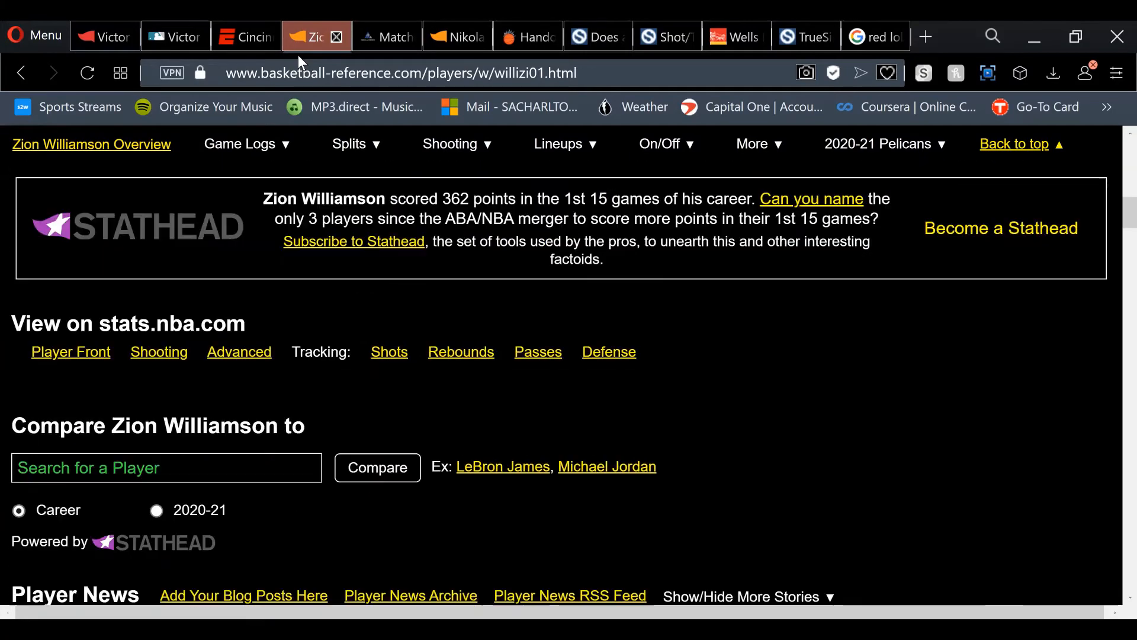
{"action": "key", "text": "Down"}
{"action": "key", "text": "Down"}
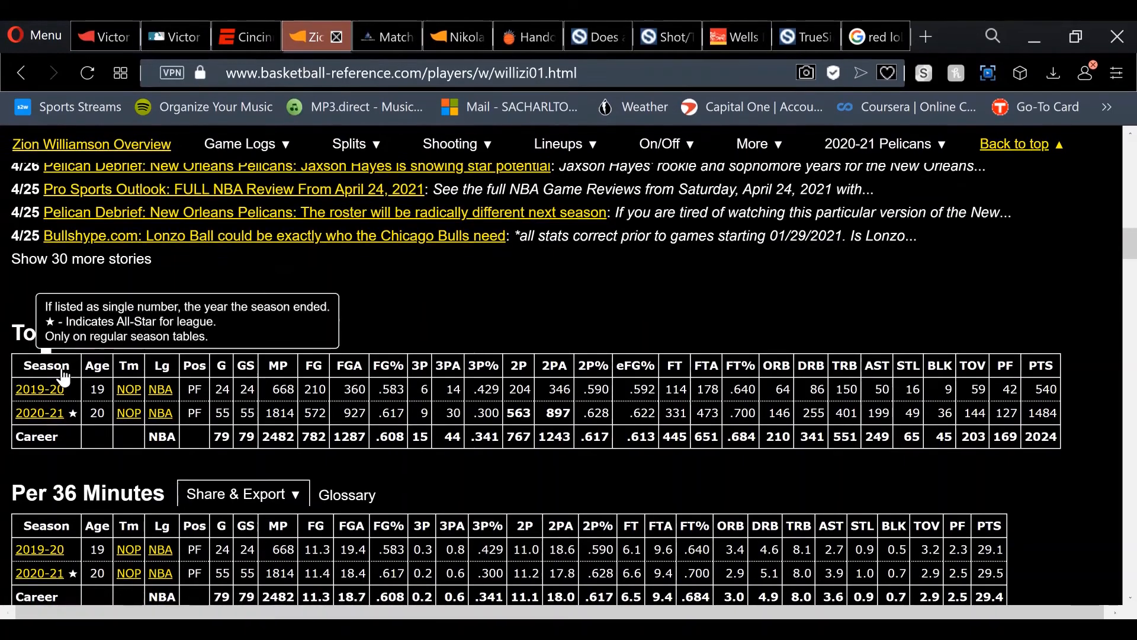
Step: Sort the Totals table by season with 2020-21 first and download it as an Excel workbook
{"action": "left_click", "coordinate": [47, 367]}
{"action": "mouse_move", "coordinate": [190, 336]}
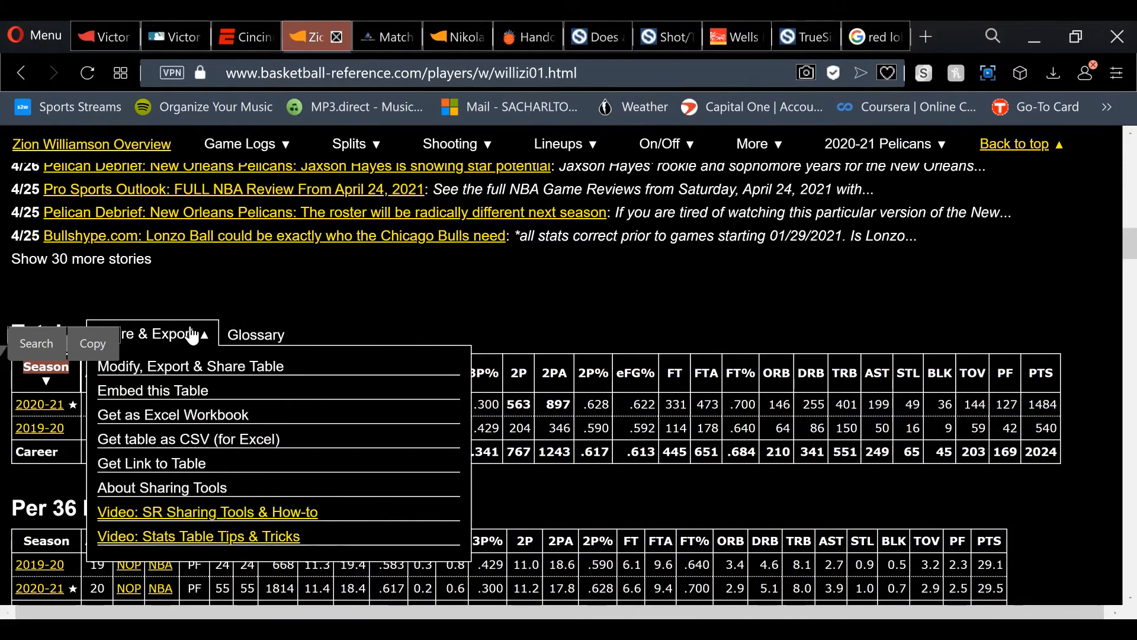
{"action": "left_click", "coordinate": [177, 418]}
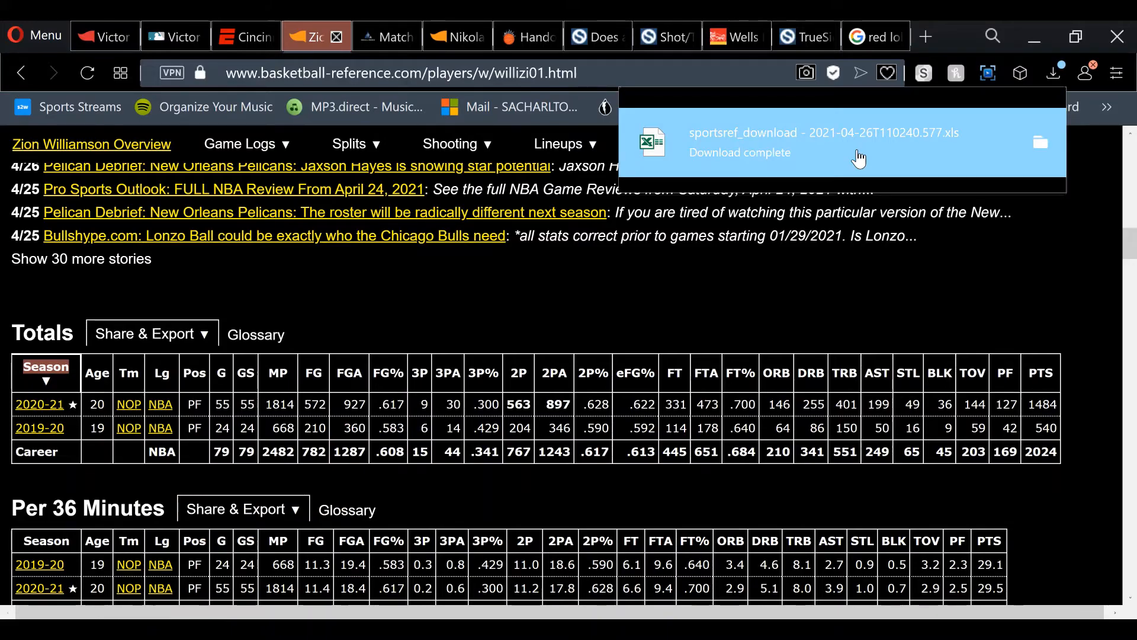
Step: Copy the 2020-21 totals row from the downloaded workbook into the Data sheet twice, starting at B5237 and B5238
{"action": "key", "text": "alt+Tab"}
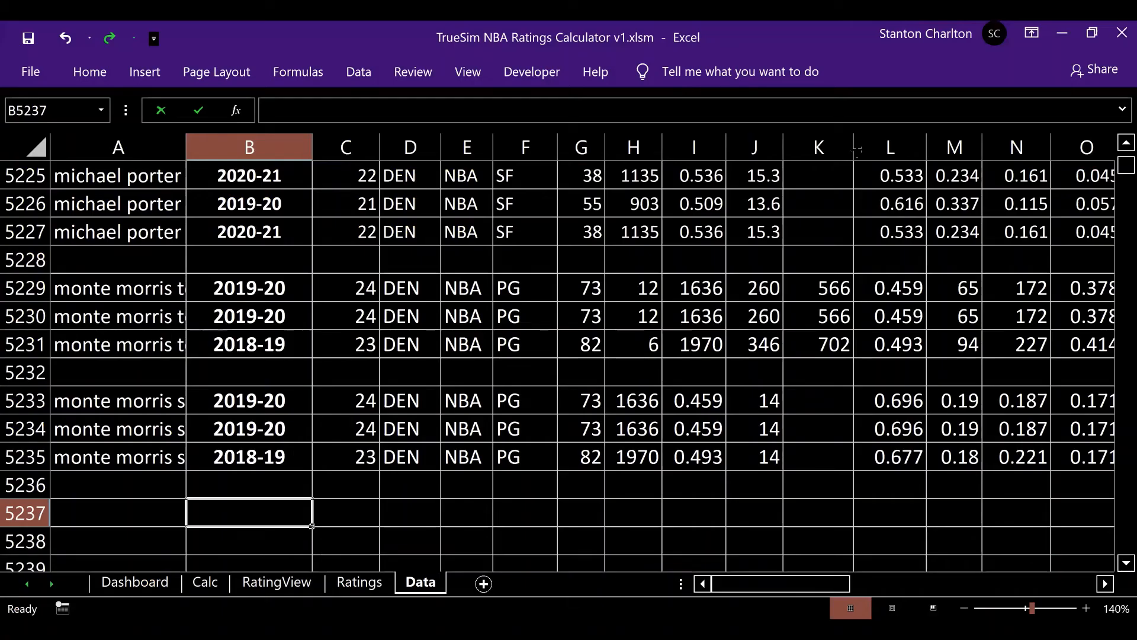
{"action": "key", "text": "Return"}
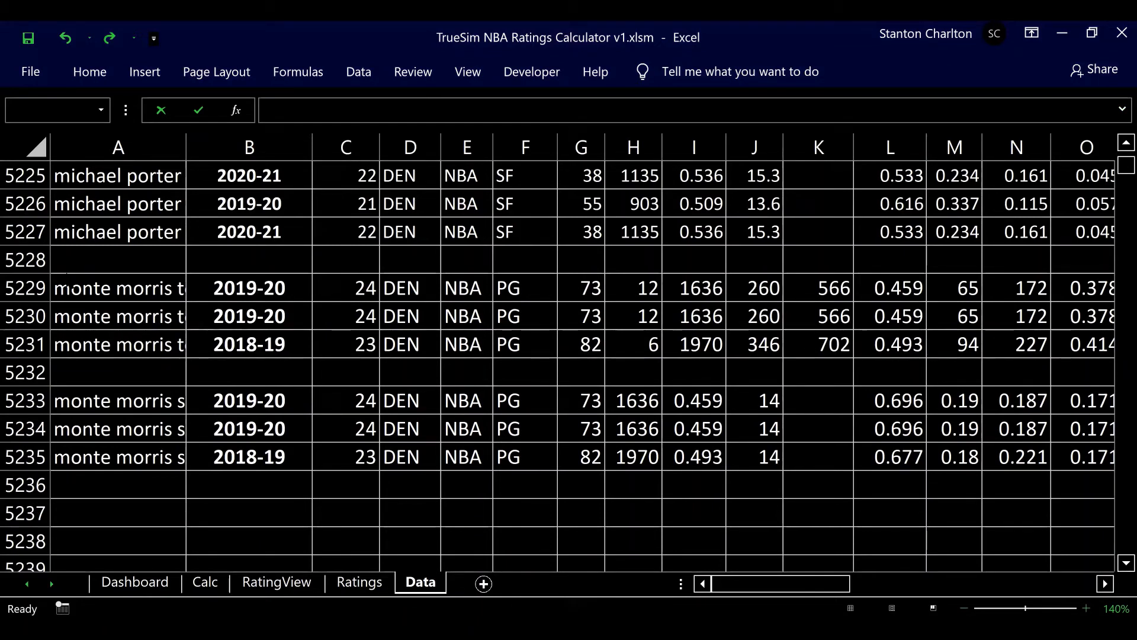
{"action": "left_click", "coordinate": [249, 513]}
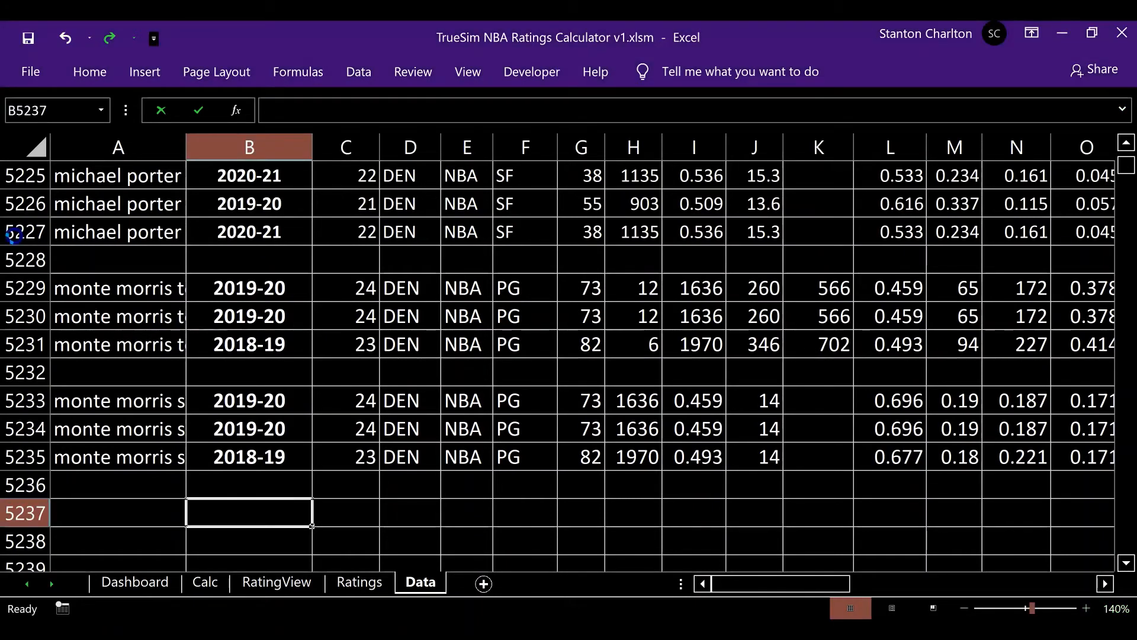
{"action": "key", "text": "ctrl+v"}
{"action": "left_click", "coordinate": [249, 542]}
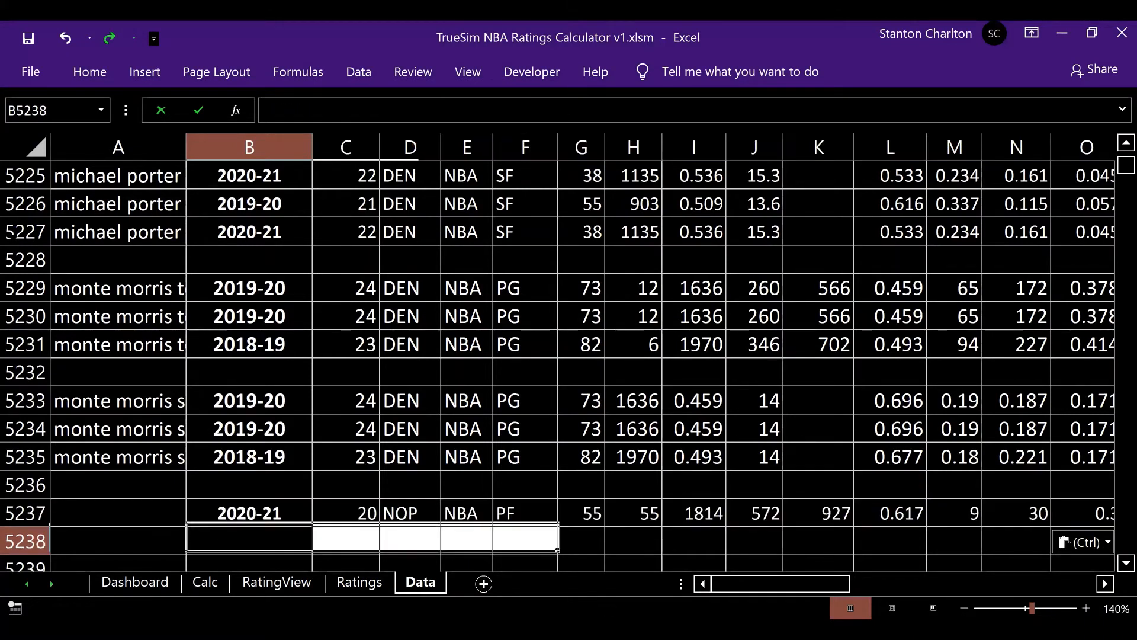
{"action": "key", "text": "ctrl+v"}
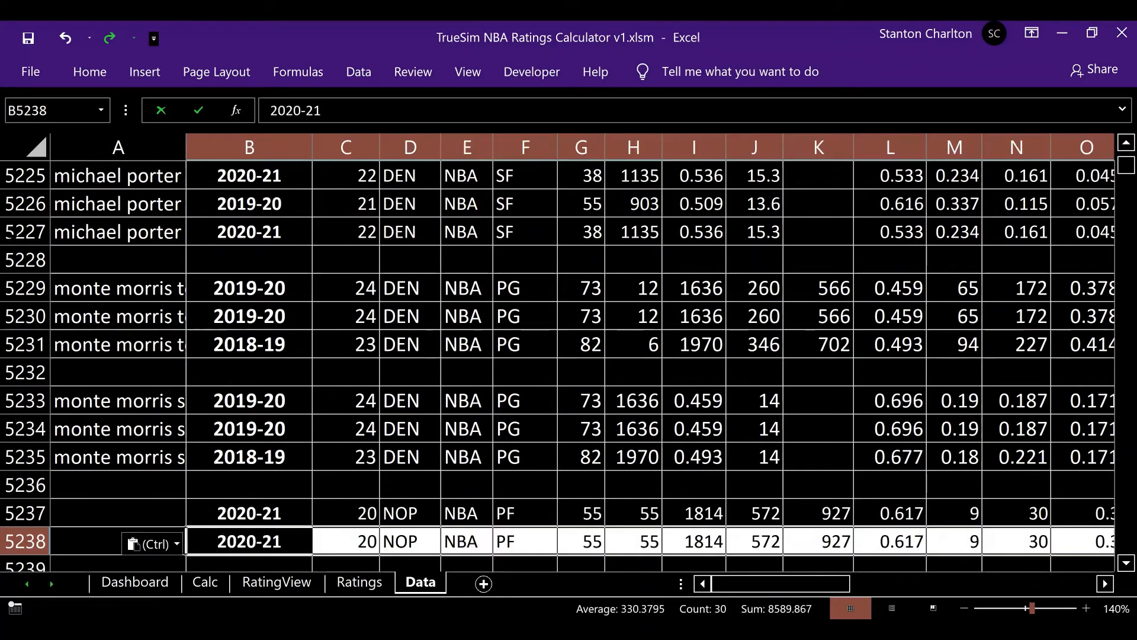
{"action": "key", "text": "Down"}
Step: Copy the 2019-20 totals row from the downloaded workbook into the Data sheet, starting at B5239
{"action": "key", "text": "alt+Tab"}
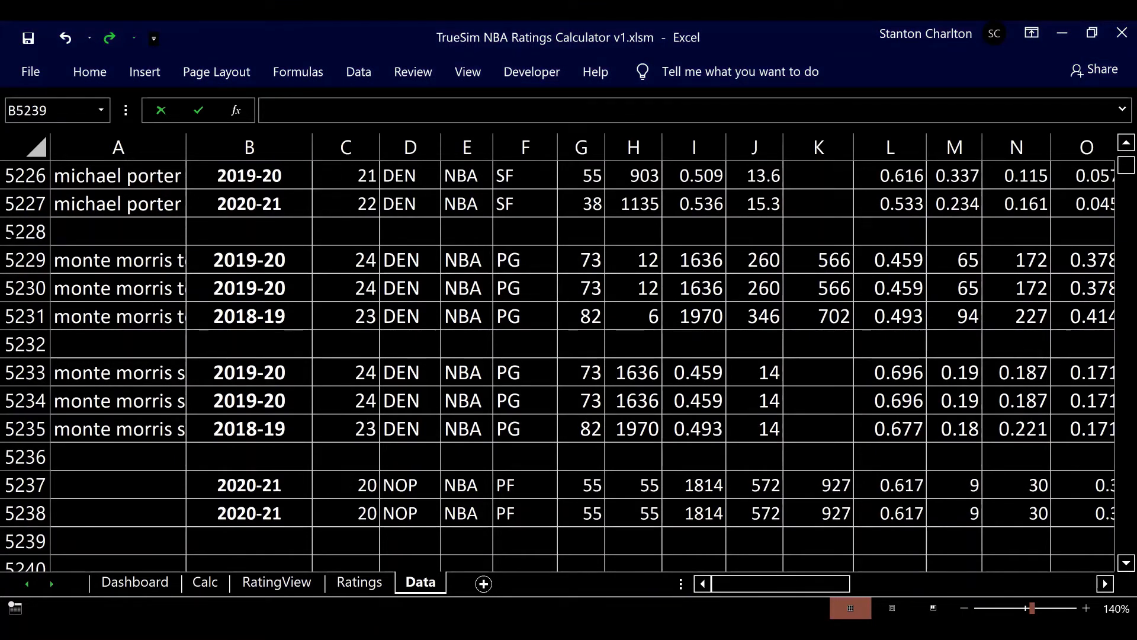
{"action": "left_click", "coordinate": [250, 541]}
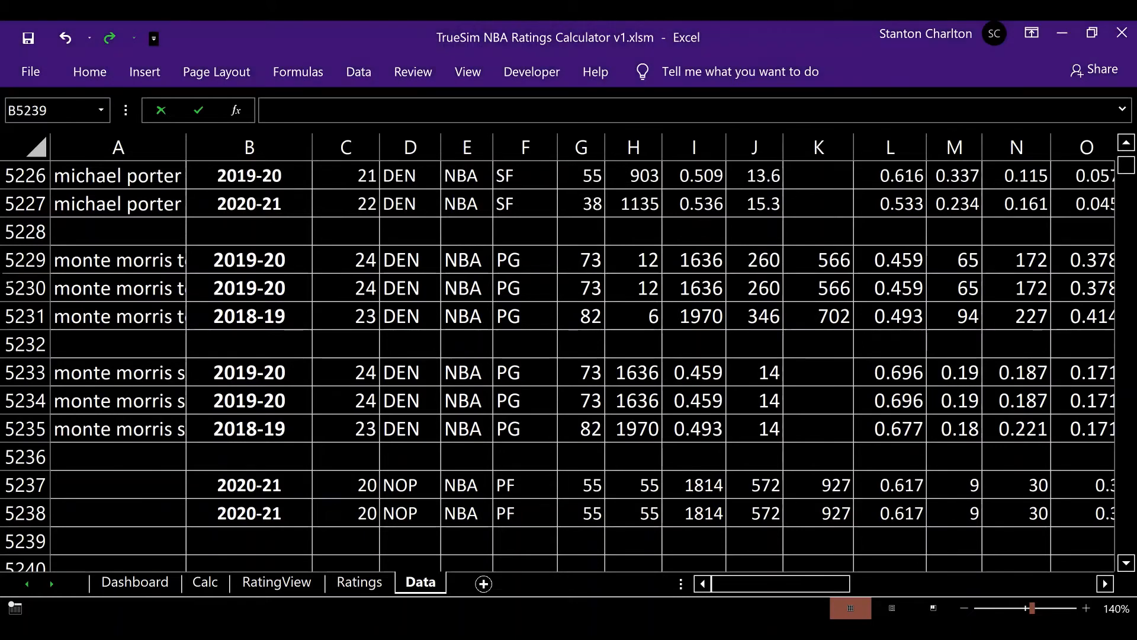
{"action": "key", "text": "ctrl+v"}
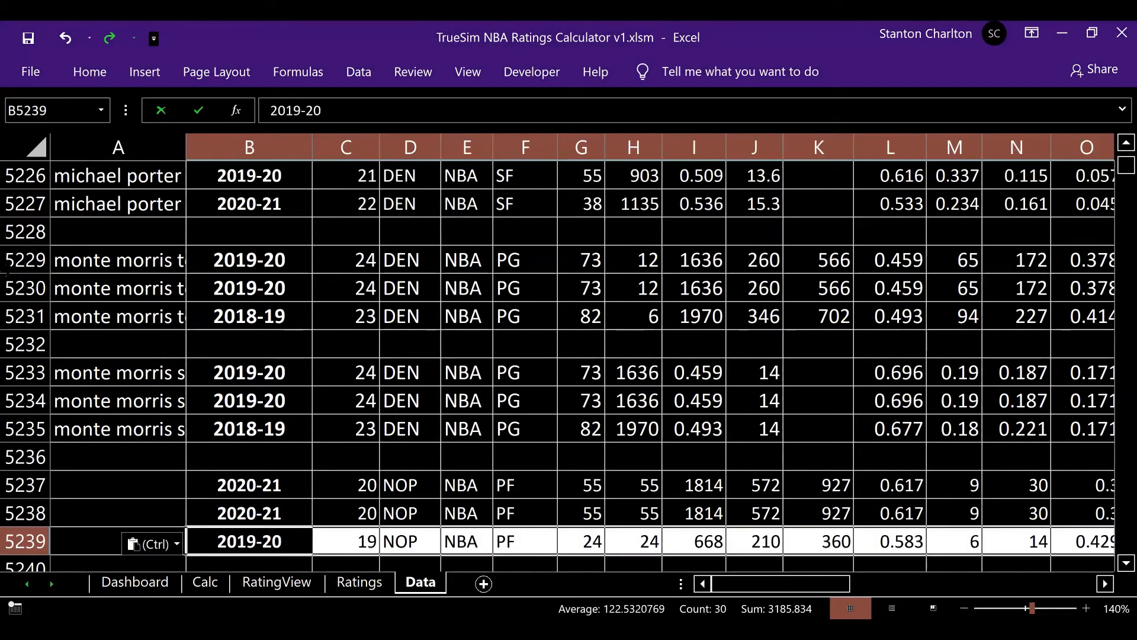
Step: Select A5237 on the Data sheet and check how the player's name and ratings row appear on the Calc sheet
{"action": "key", "text": "Up"}
{"action": "key", "text": "Up"}
{"action": "key", "text": "Left"}
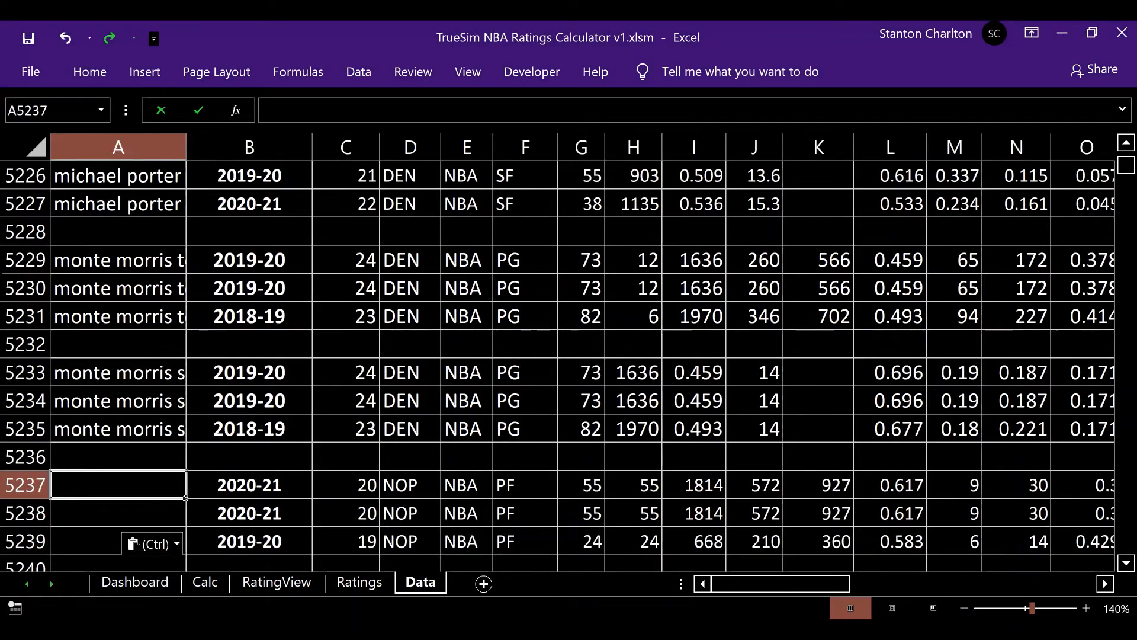
{"action": "key", "text": "alt+Tab"}
{"action": "key", "text": "alt+Tab"}
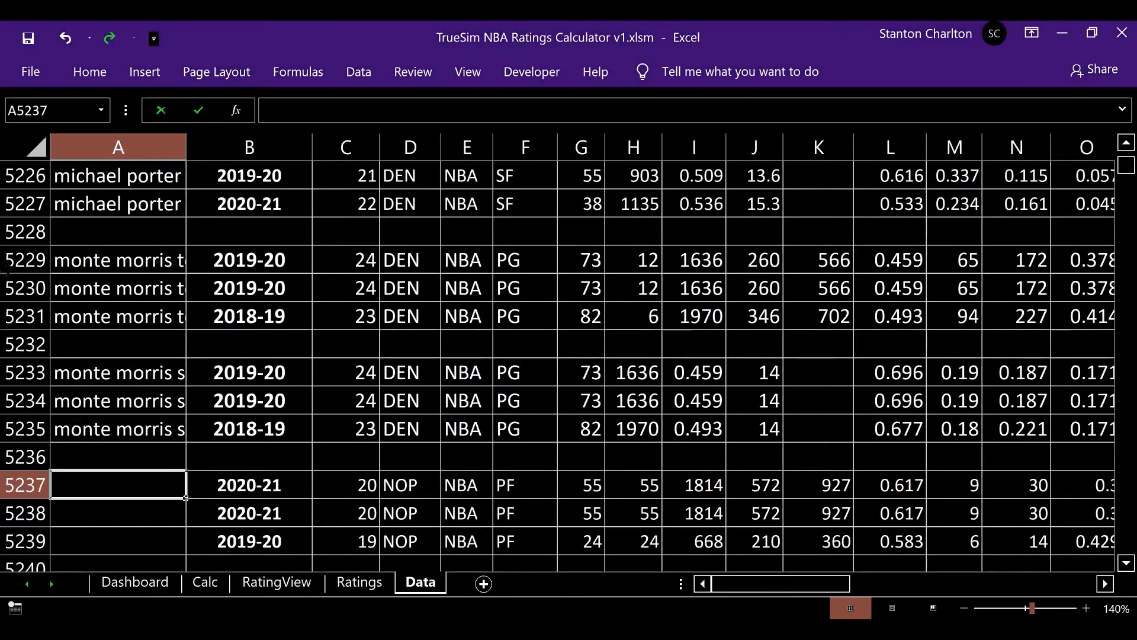
{"action": "left_click", "coordinate": [205, 583]}
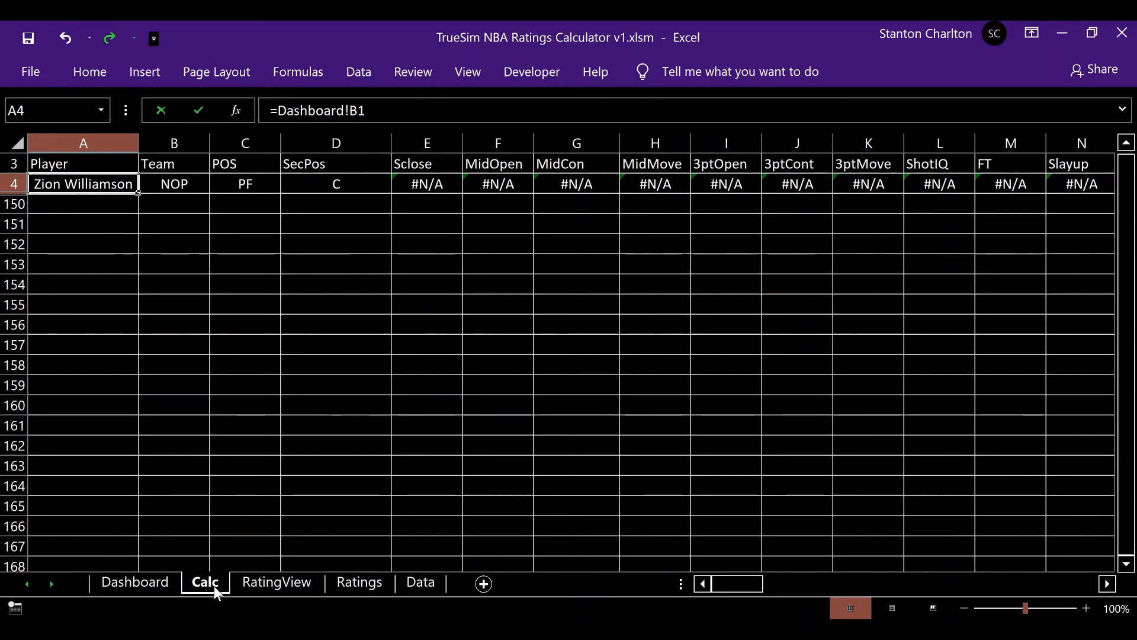
{"action": "left_click", "coordinate": [421, 583]}
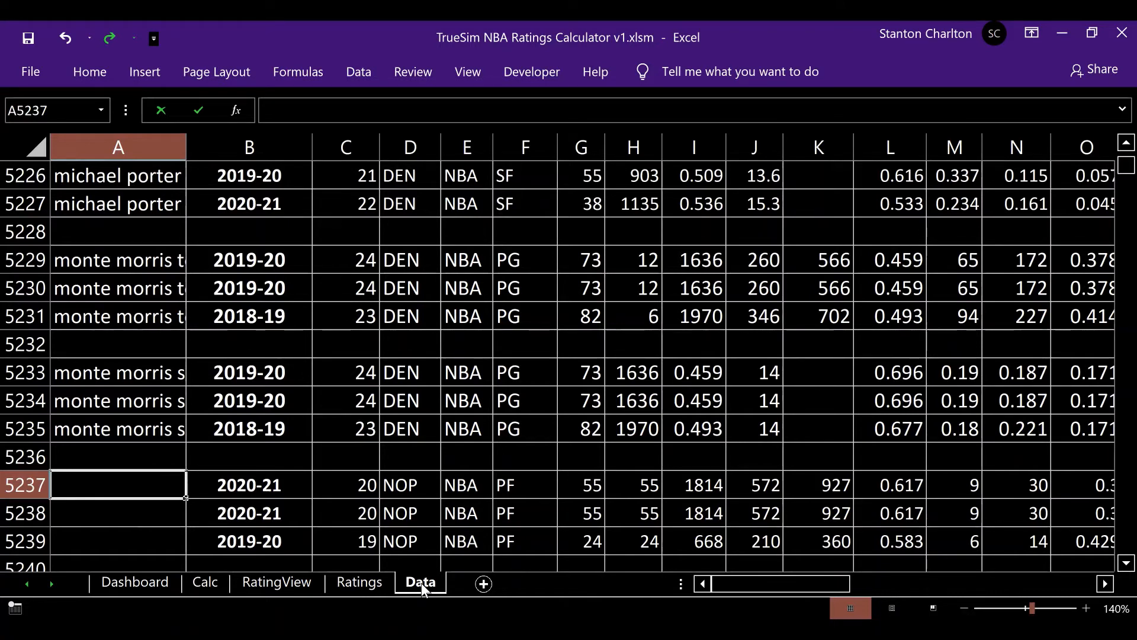
Step: Label the three pasted rows "zion williamson totals" in cells A5237 to A5239
{"action": "type", "text": "zion "}
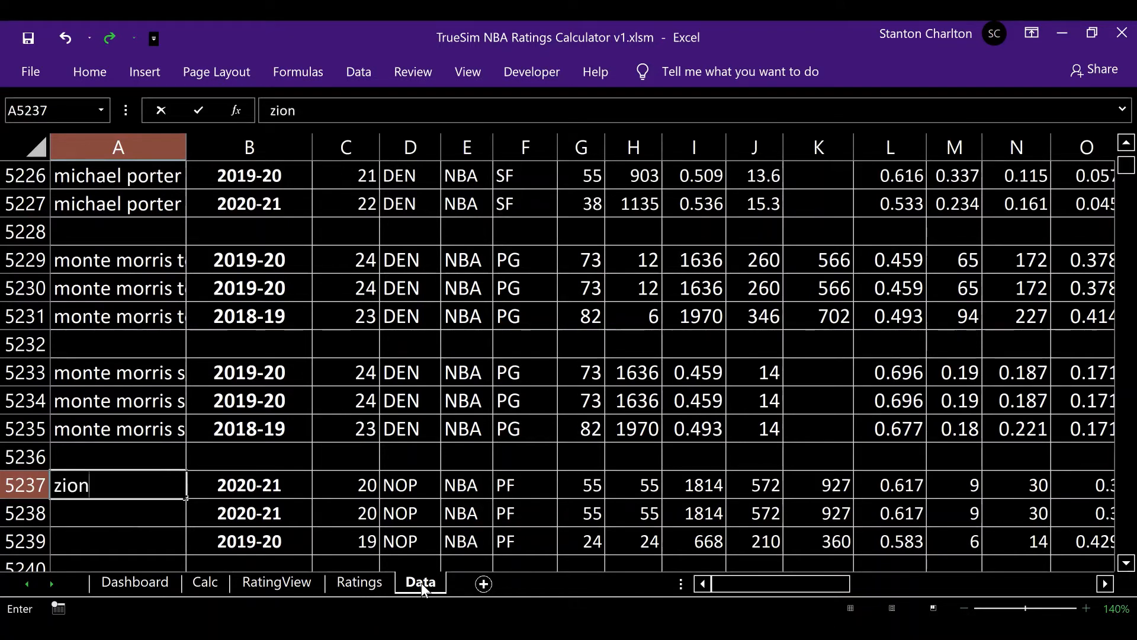
{"action": "type", "text": "william"}
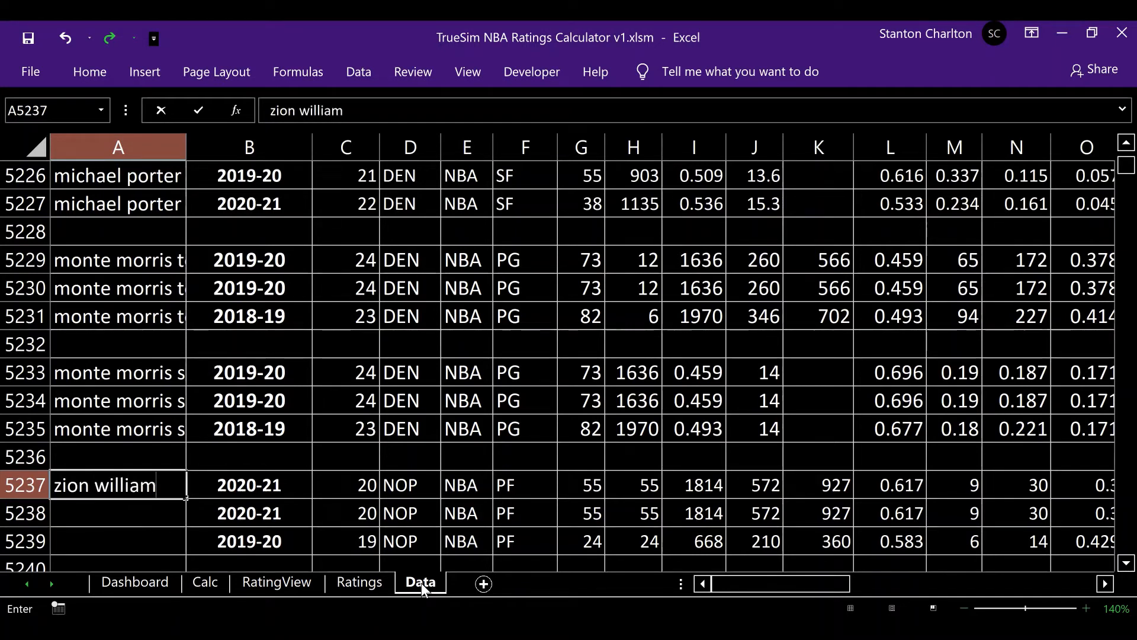
{"action": "type", "text": "son to"}
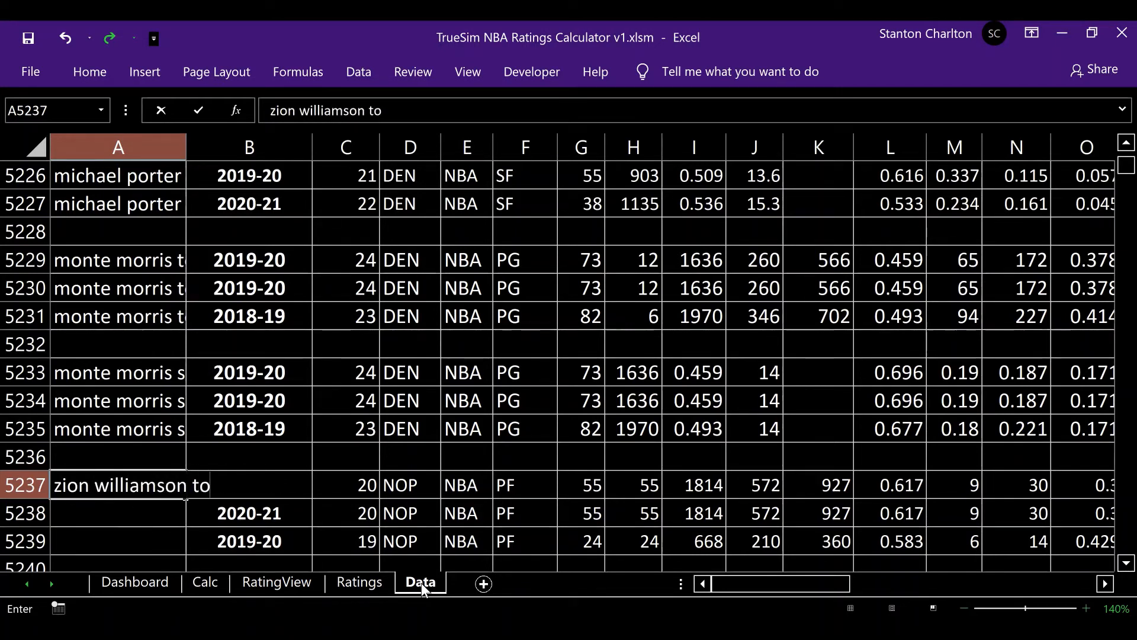
{"action": "type", "text": "tals"}
{"action": "key", "text": "Return"}
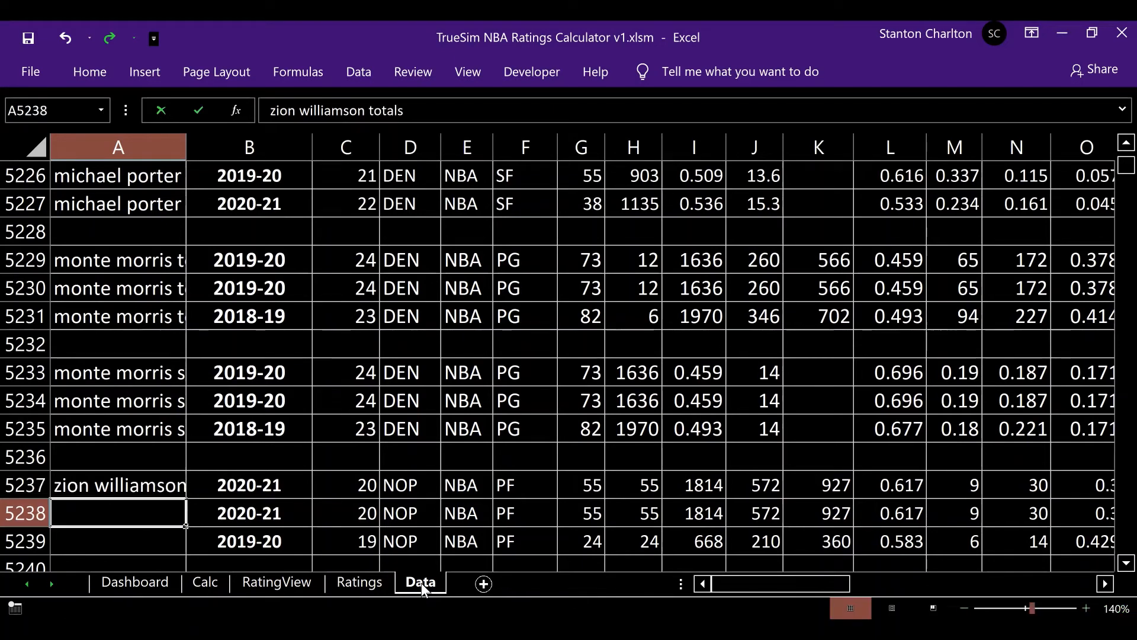
{"action": "key", "text": "ctrl+d"}
{"action": "key", "text": "Return"}
{"action": "type", "text": "zion williamson totals"}
{"action": "key", "text": "Return"}
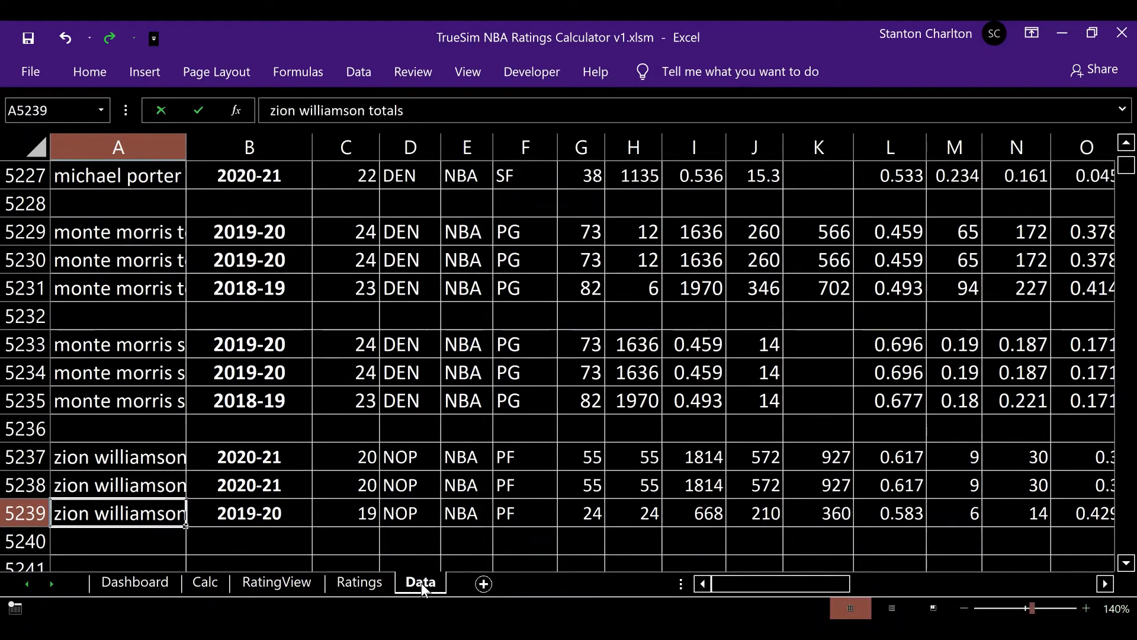
Step: Number the row labels in A5237 to A5239 by appending 1, 2 and 3 to "zion williamson totals"
{"action": "key", "text": "Up"}
{"action": "key", "text": "Up"}
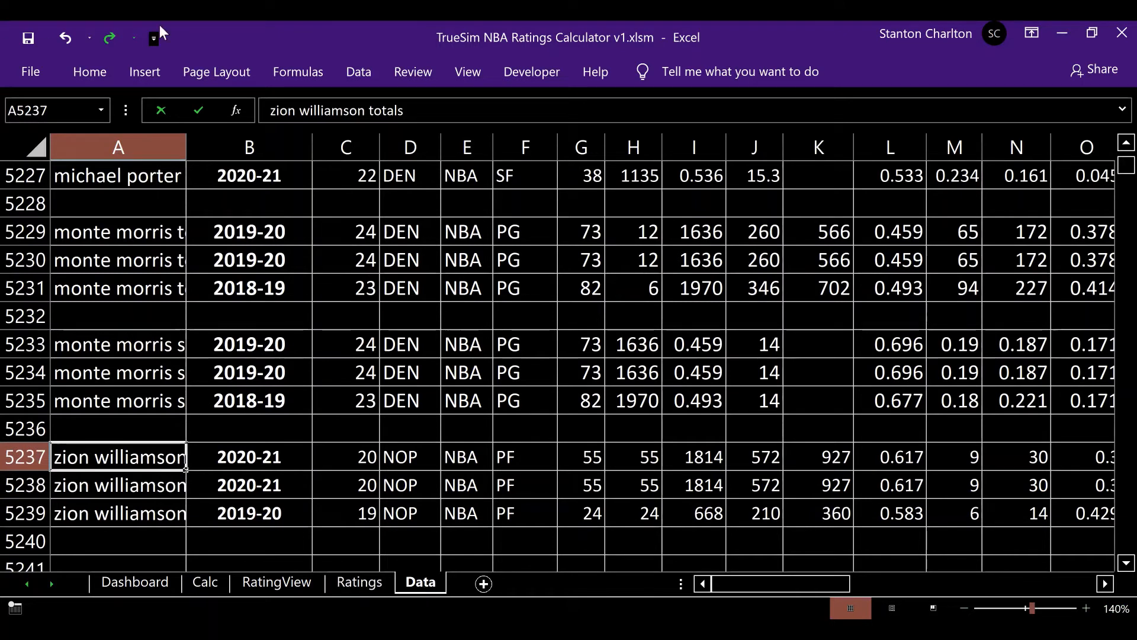
{"action": "key", "text": "F2"}
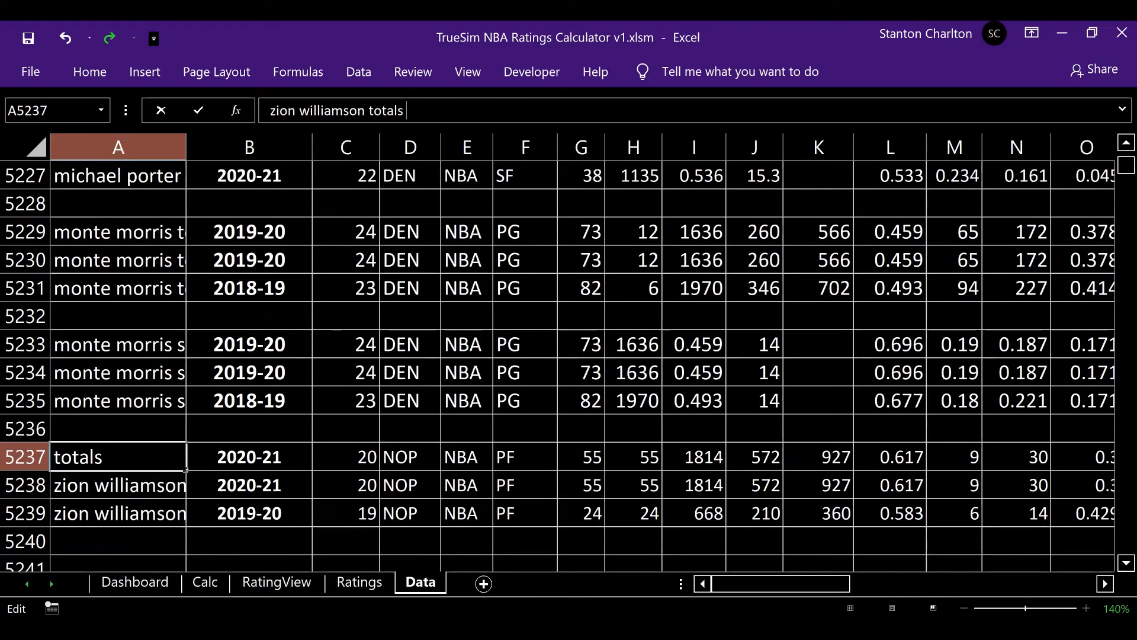
{"action": "type", "text": "1"}
{"action": "key", "text": "Return"}
{"action": "key", "text": "F2"}
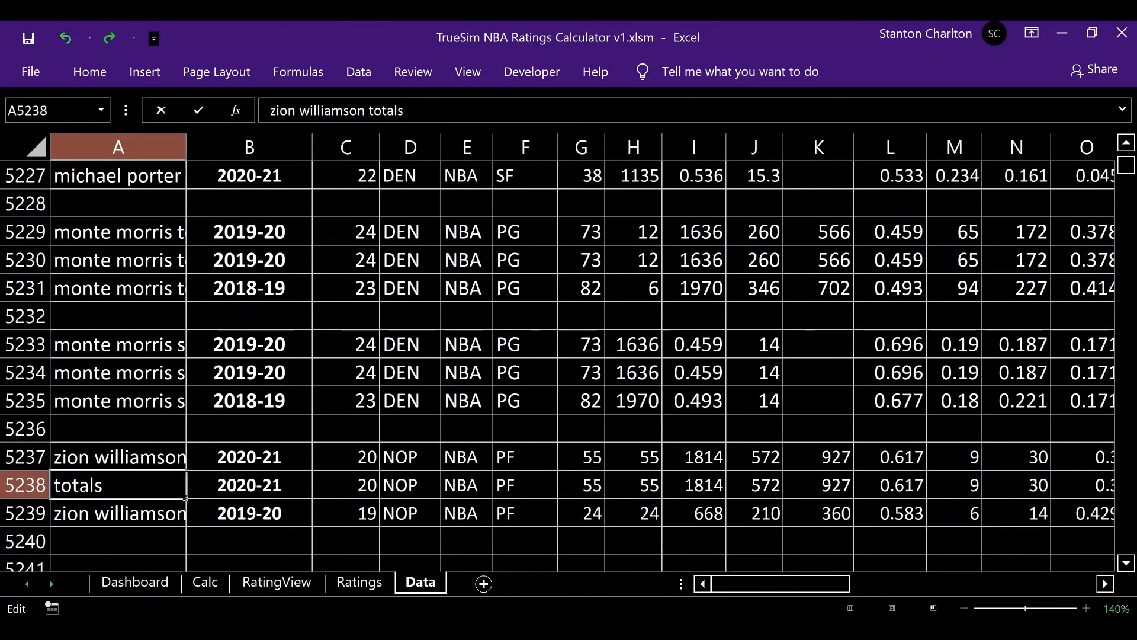
{"action": "type", "text": "2"}
{"action": "key", "text": "Return"}
{"action": "key", "text": "F2"}
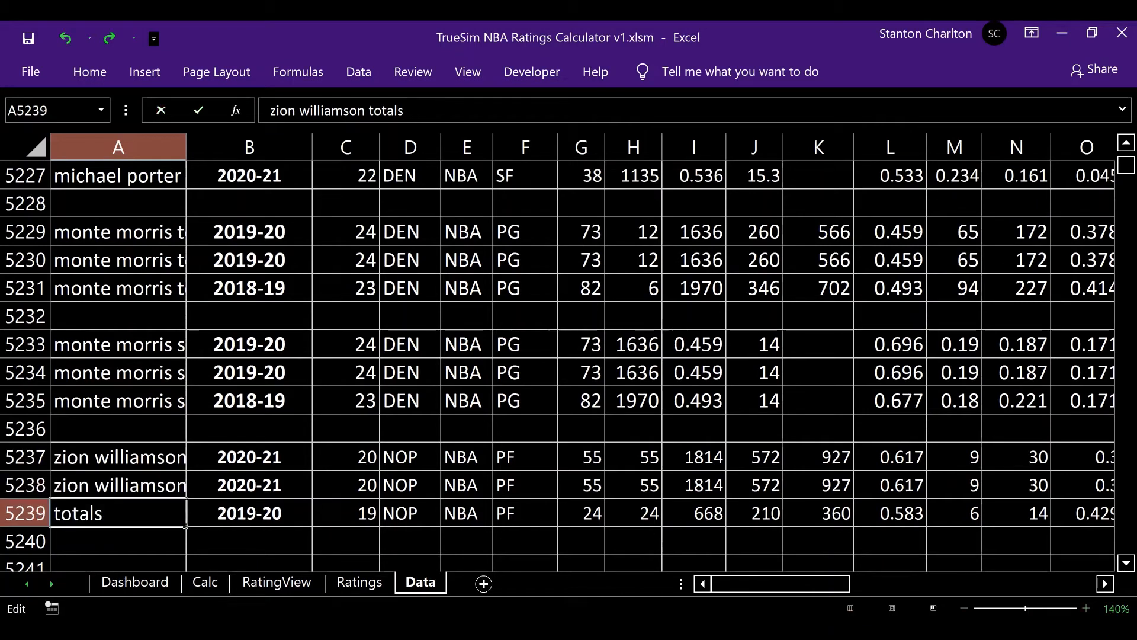
{"action": "type", "text": "3"}
{"action": "key", "text": "Return"}
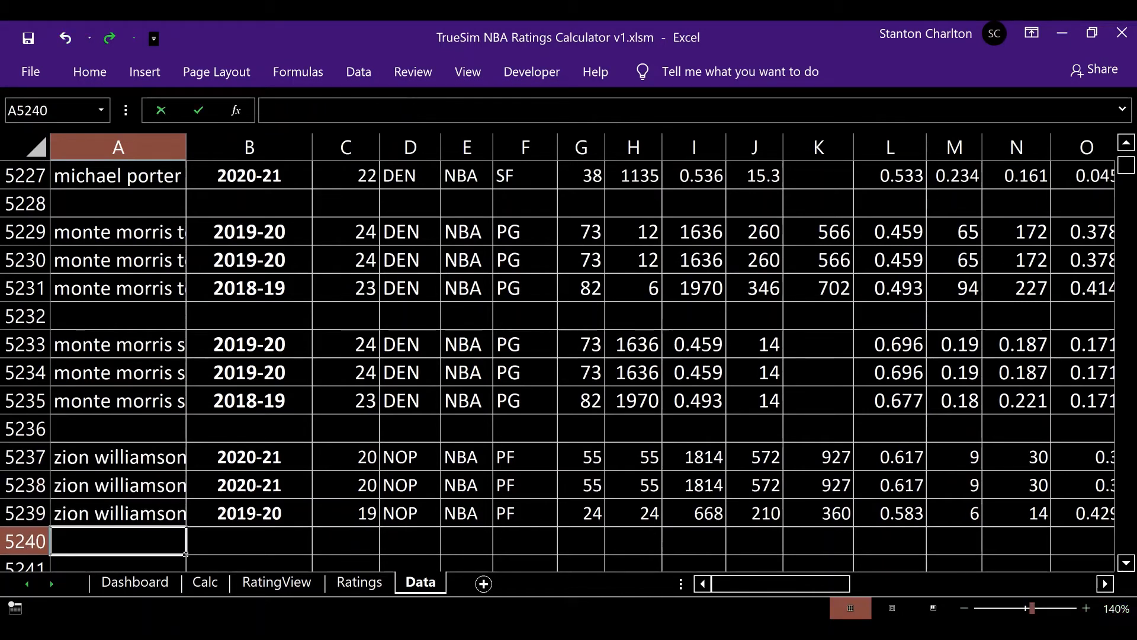
Step: Review the first totals label in A5237 and select the season cell B5237 beside it
{"action": "key", "text": "Up"}
{"action": "key", "text": "Up"}
{"action": "key", "text": "Up"}
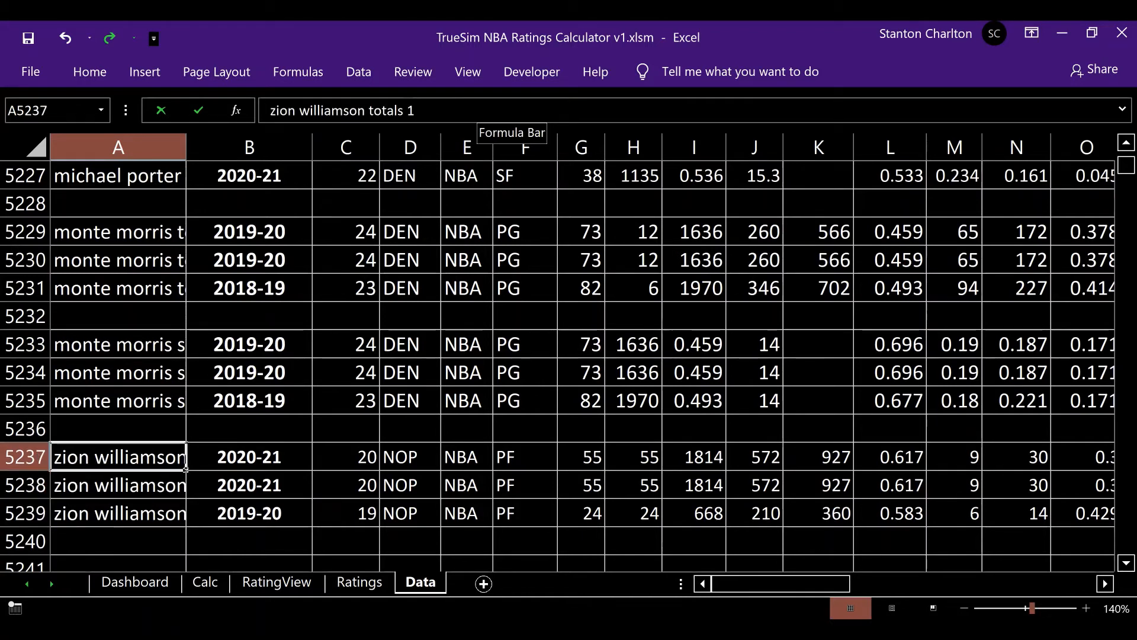
{"action": "key", "text": "Right"}
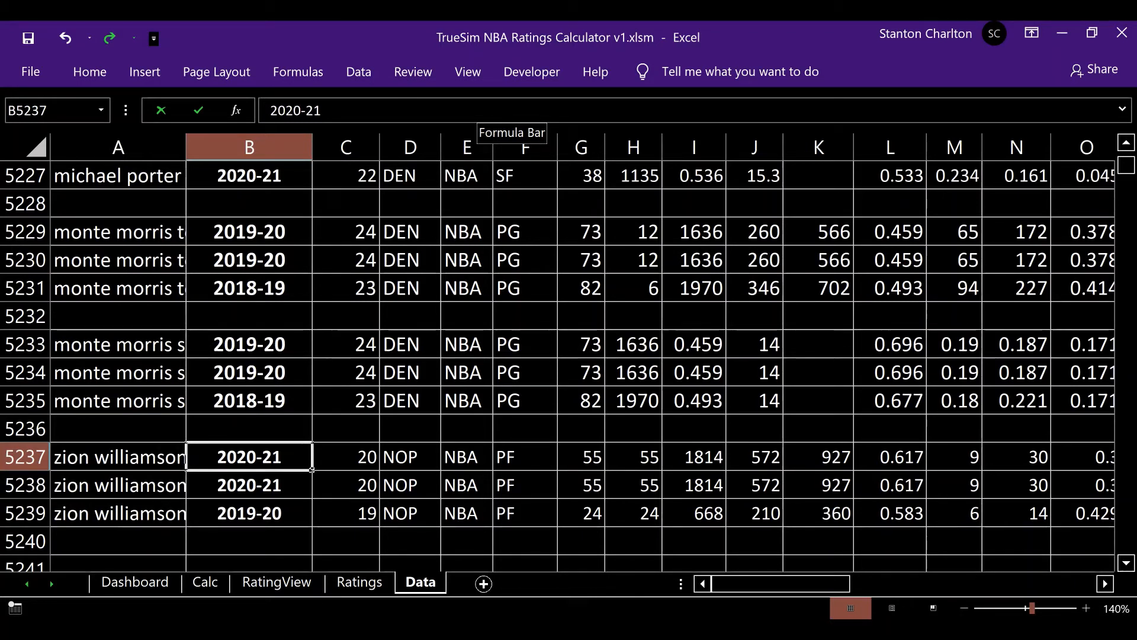
Step: Review the seasons in B5237 to B5239 and the numbered totals labels beside them in column A
{"action": "key", "text": "Down"}
{"action": "key", "text": "Down"}
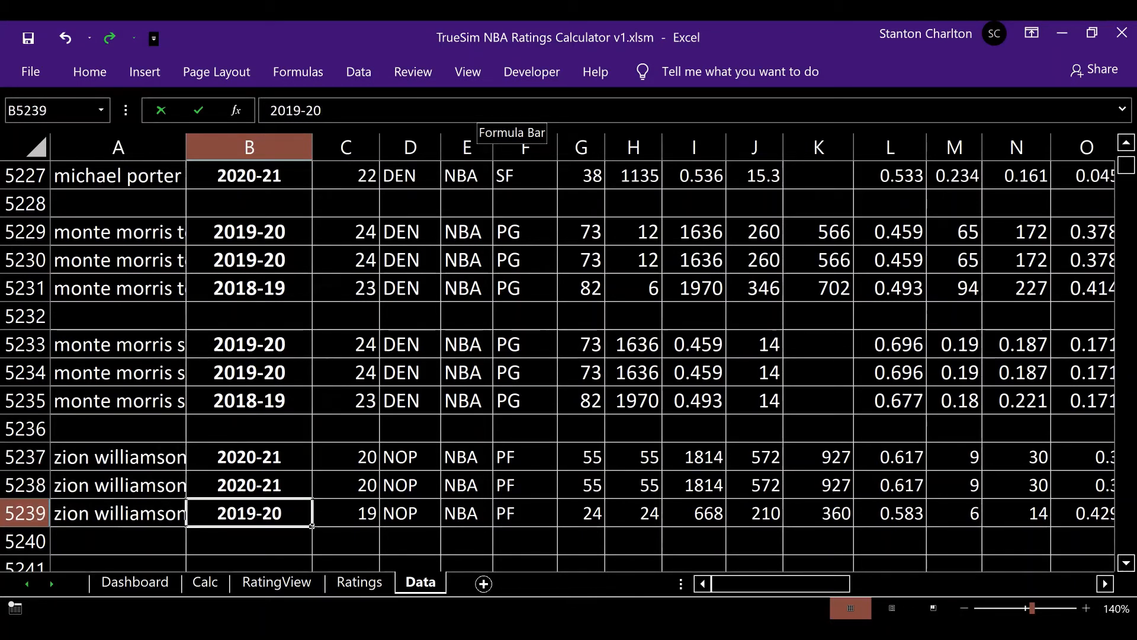
{"action": "key", "text": "Up"}
{"action": "key", "text": "Up"}
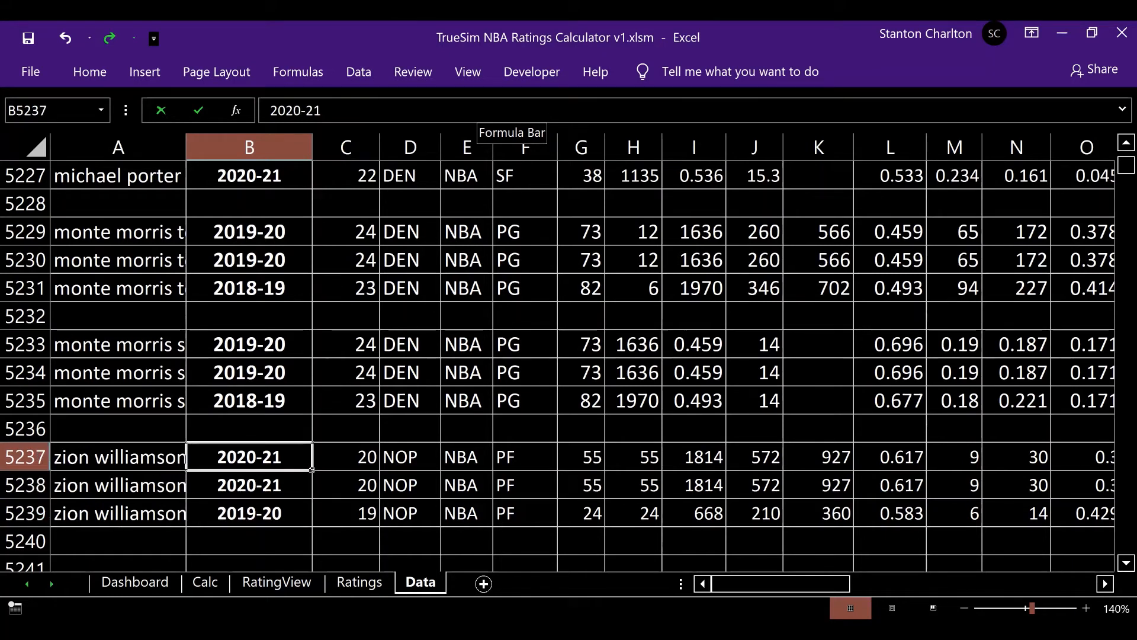
{"action": "key", "text": "Left"}
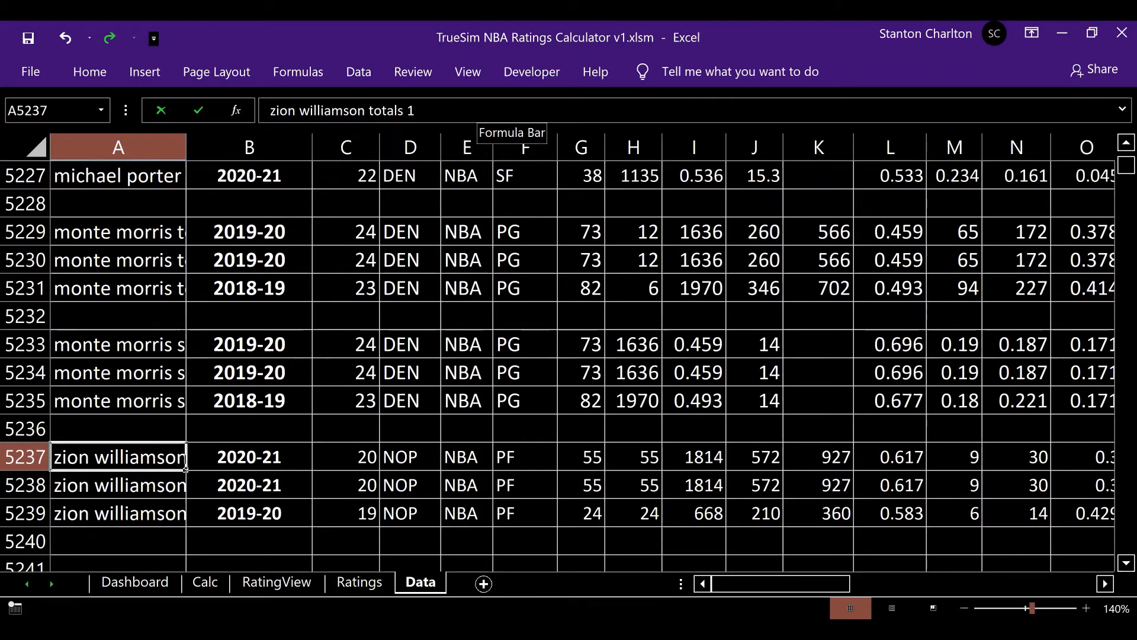
{"action": "key", "text": "Down"}
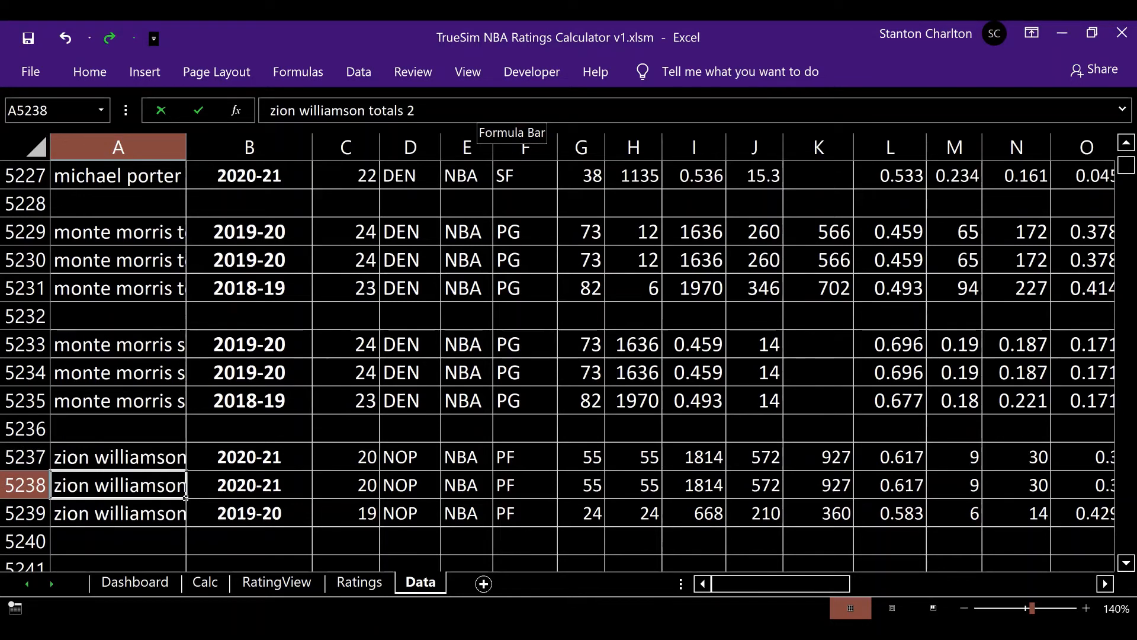
{"action": "key", "text": "Down"}
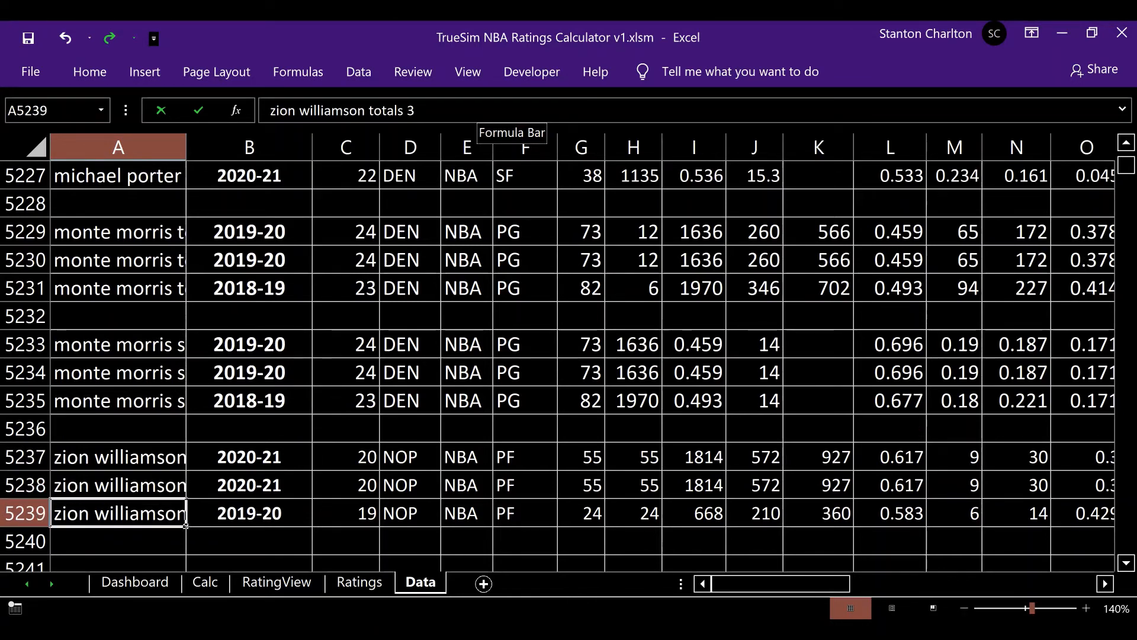
Step: Select cell B5241 on the Data sheet, leaving row 5240 blank beneath the totals rows
{"action": "key", "text": "Down"}
{"action": "key", "text": "Down"}
{"action": "key", "text": "Down"}
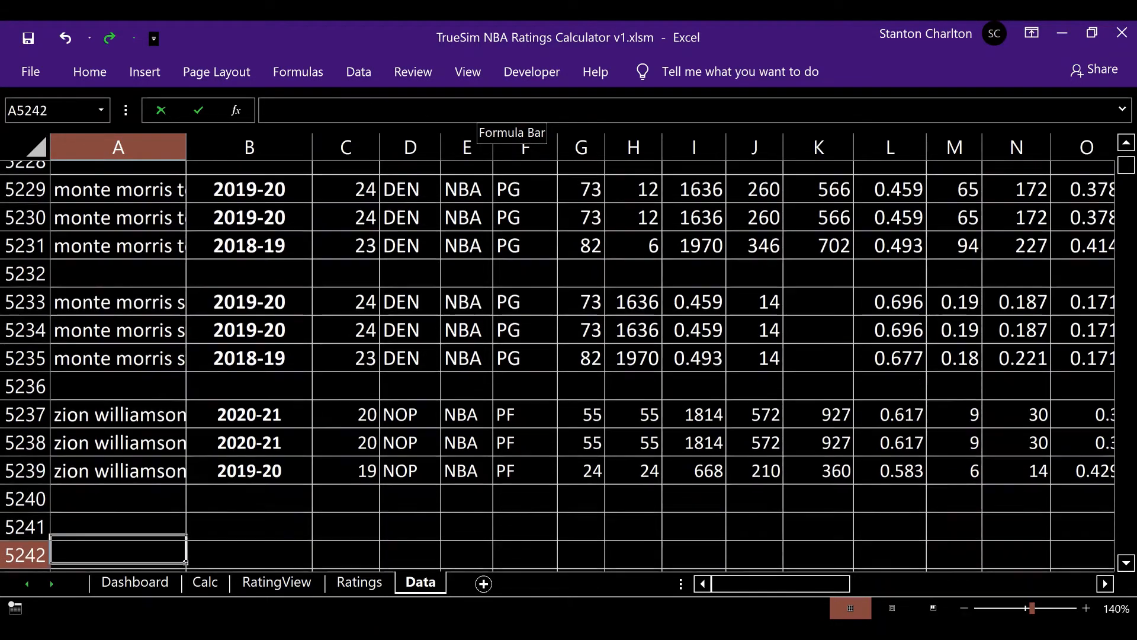
{"action": "key", "text": "Right"}
{"action": "key", "text": "Up"}
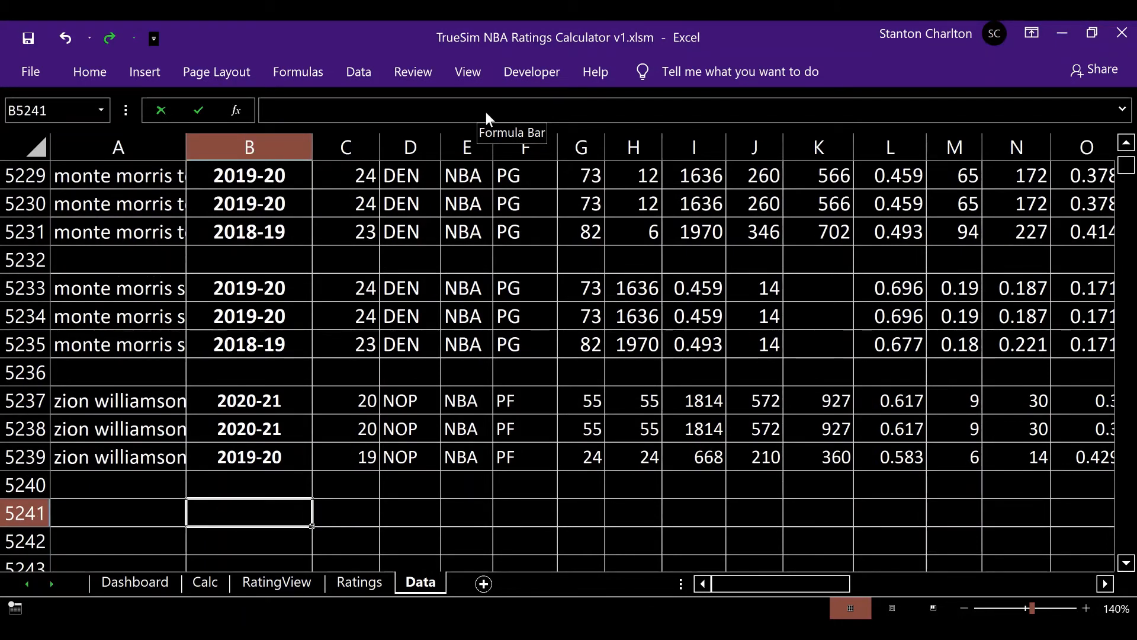
Step: Switch to the browser's Basketball Reference page for Zion Williamson and sort the Shooting table by season, newest first
{"action": "key", "text": "alt+Tab"}
{"action": "key", "text": "Down"}
{"action": "key", "text": "Down"}
{"action": "key", "text": "Down"}
{"action": "key", "text": "Down"}
{"action": "key", "text": "Down"}
{"action": "key", "text": "Down"}
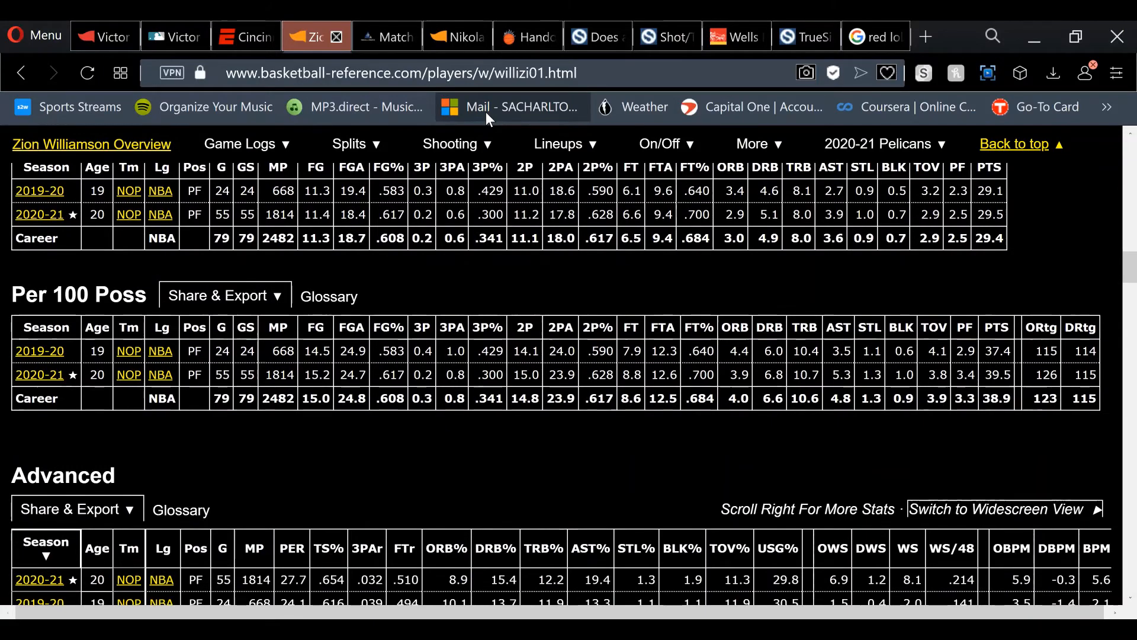
{"action": "key", "text": "Down"}
{"action": "key", "text": "Down"}
{"action": "key", "text": "Down"}
{"action": "key", "text": "Down"}
{"action": "key", "text": "Down"}
{"action": "key", "text": "Down"}
{"action": "key", "text": "Down"}
{"action": "key", "text": "Down"}
{"action": "key", "text": "Down"}
{"action": "key", "text": "Down"}
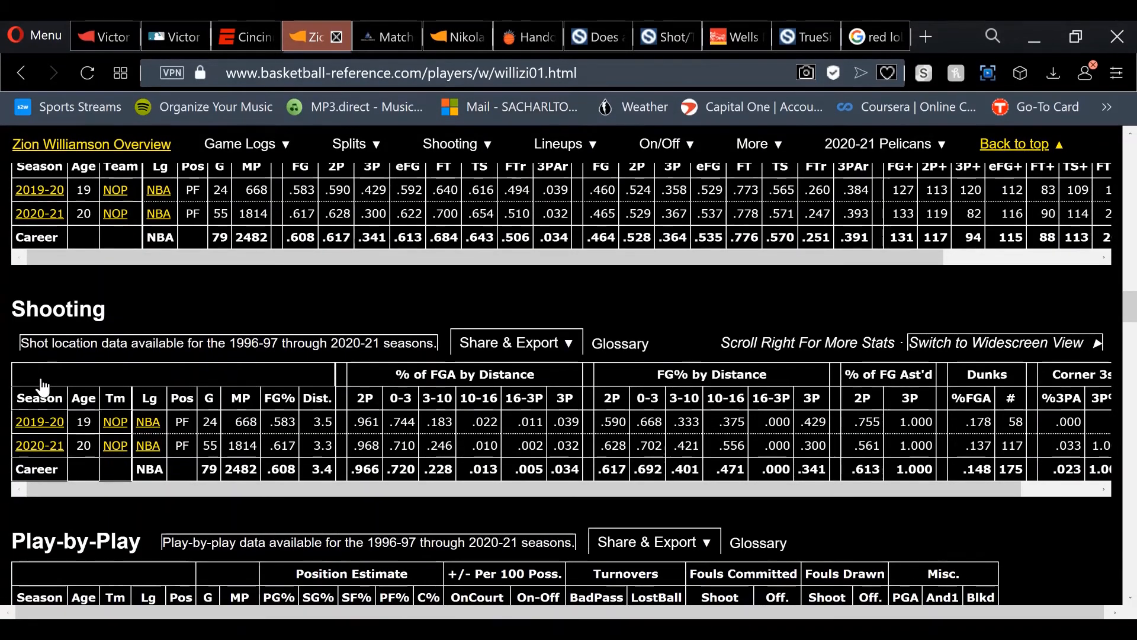
{"action": "double_click", "coordinate": [39, 399]}
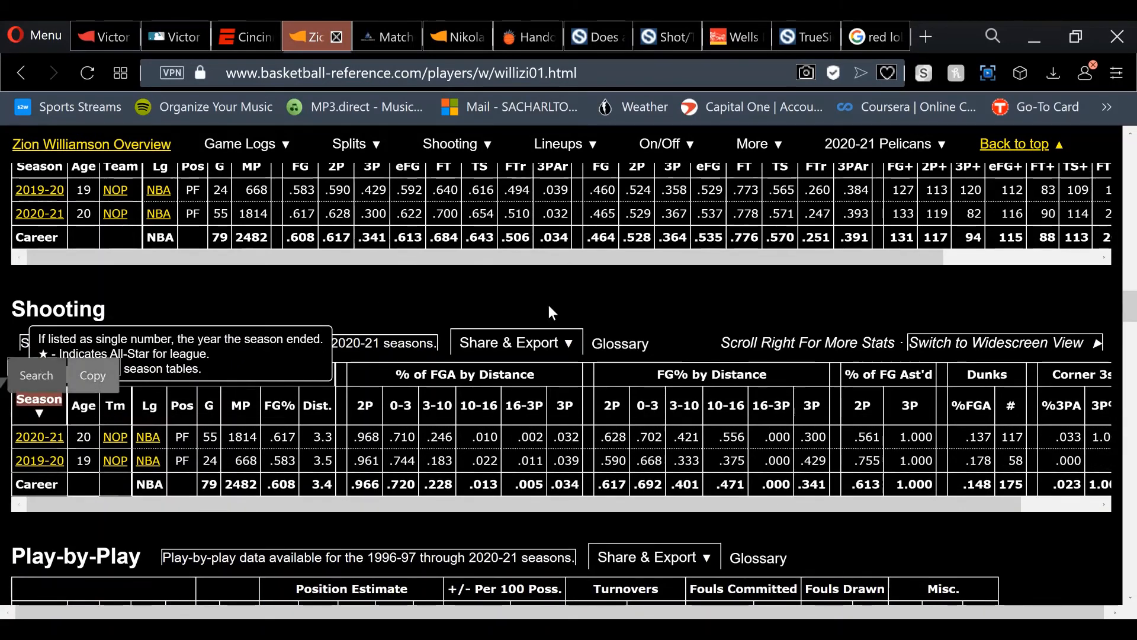
Step: Export the Shooting table as an Excel workbook and open the downloaded file in Excel
{"action": "mouse_move", "coordinate": [526, 350]}
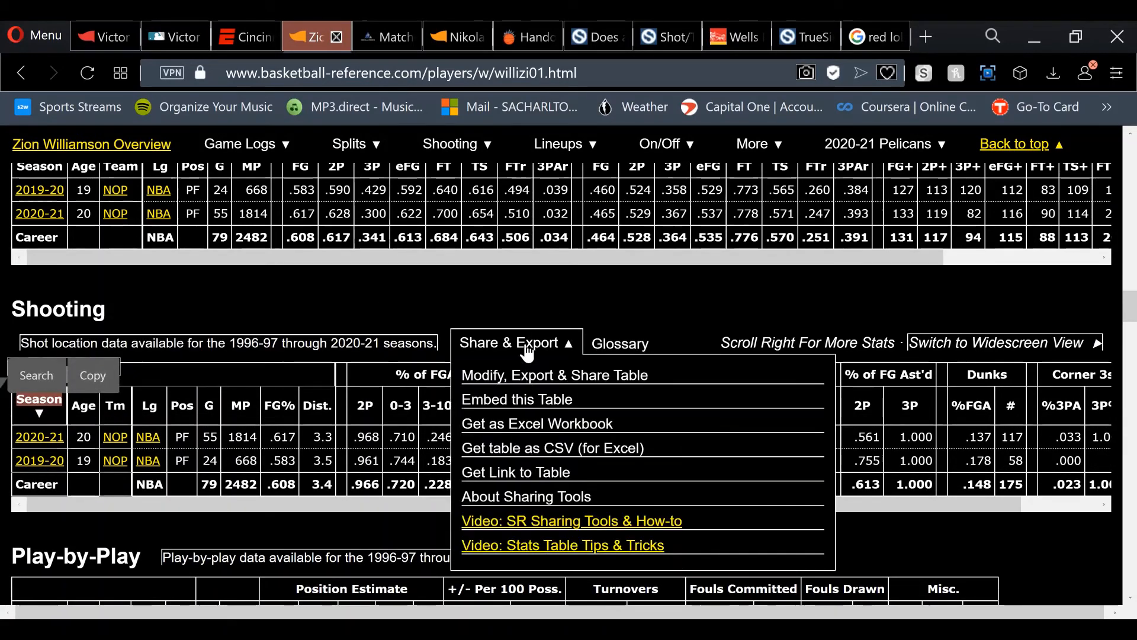
{"action": "left_click", "coordinate": [513, 425]}
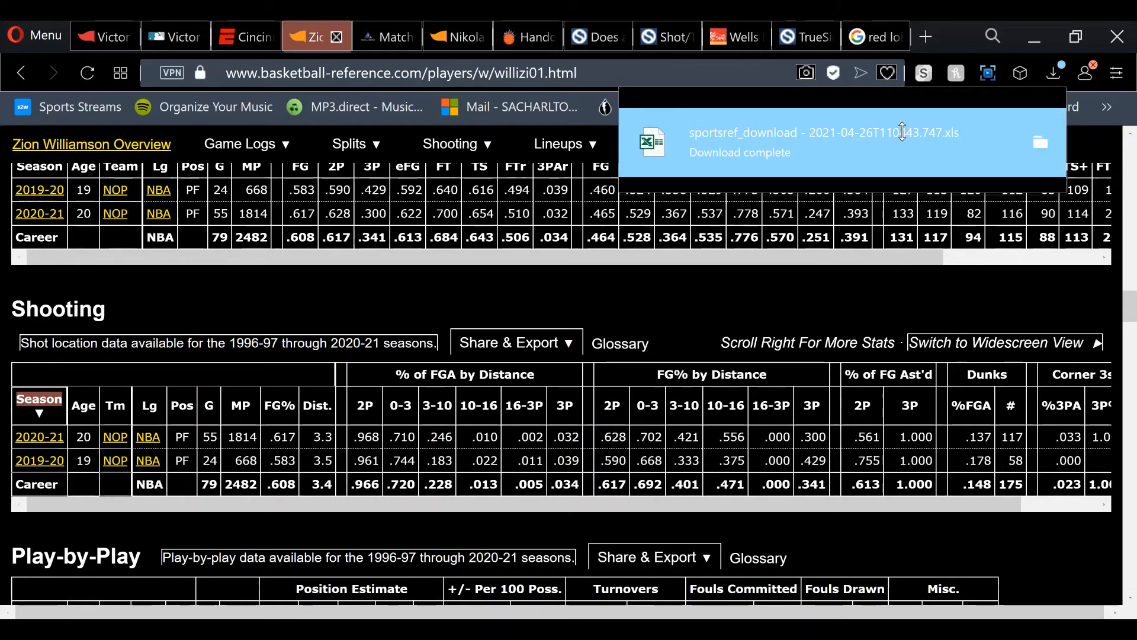
{"action": "key", "text": "alt+Tab"}
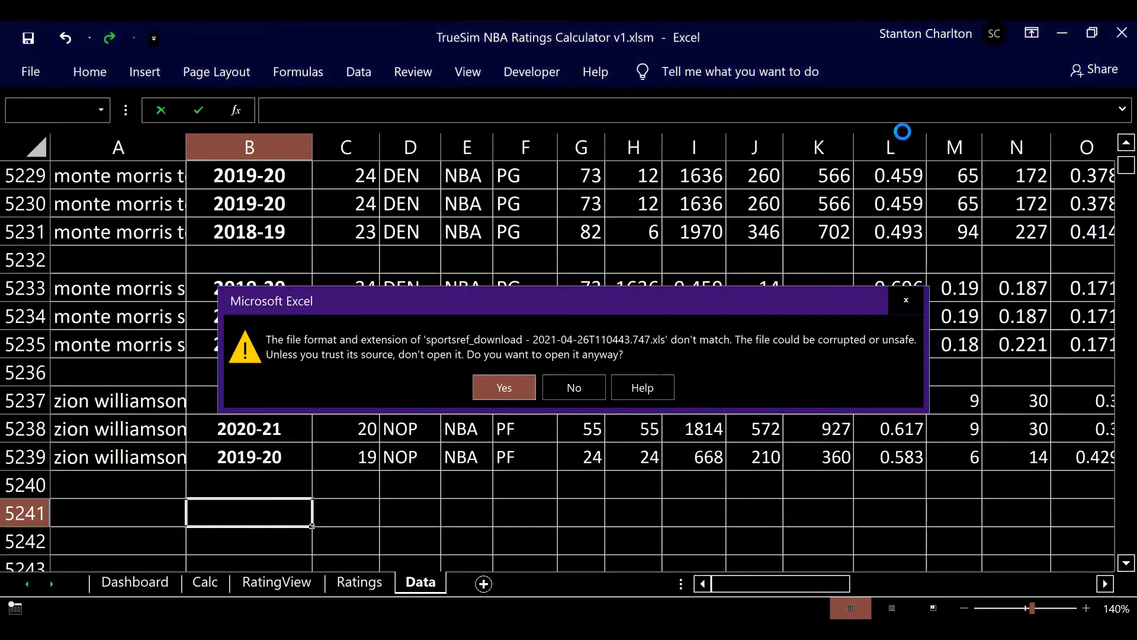
{"action": "key", "text": "Return"}
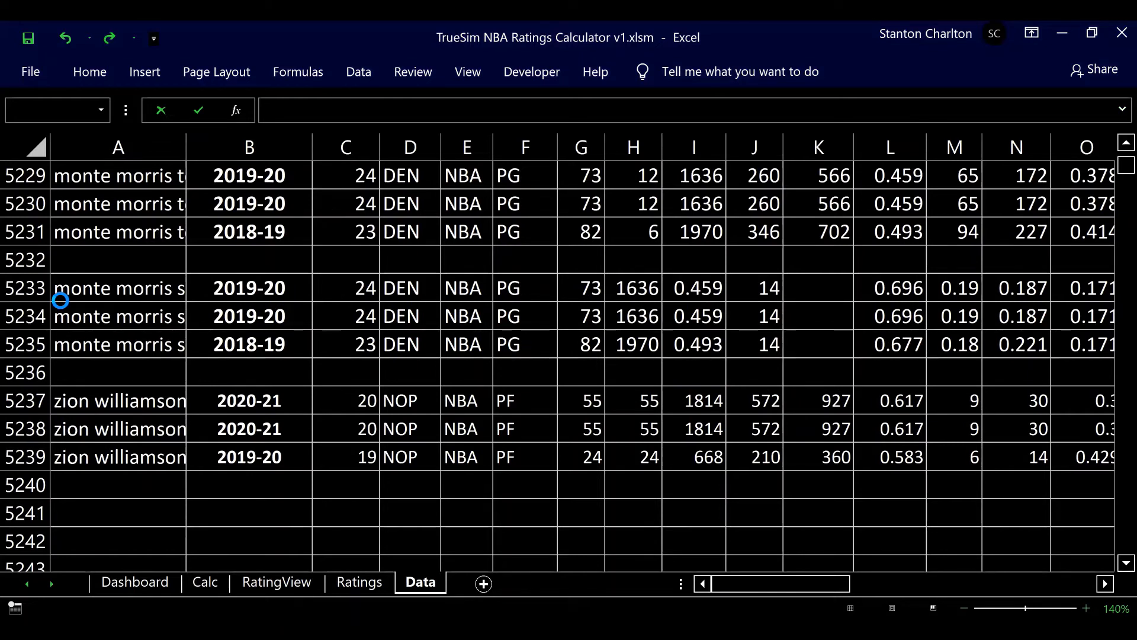
Step: Paste the exported 2020-21 shooting row into the Data sheet at B5241 and again at B5242
{"action": "key", "text": "alt+Tab"}
{"action": "key", "text": "ctrl+v"}
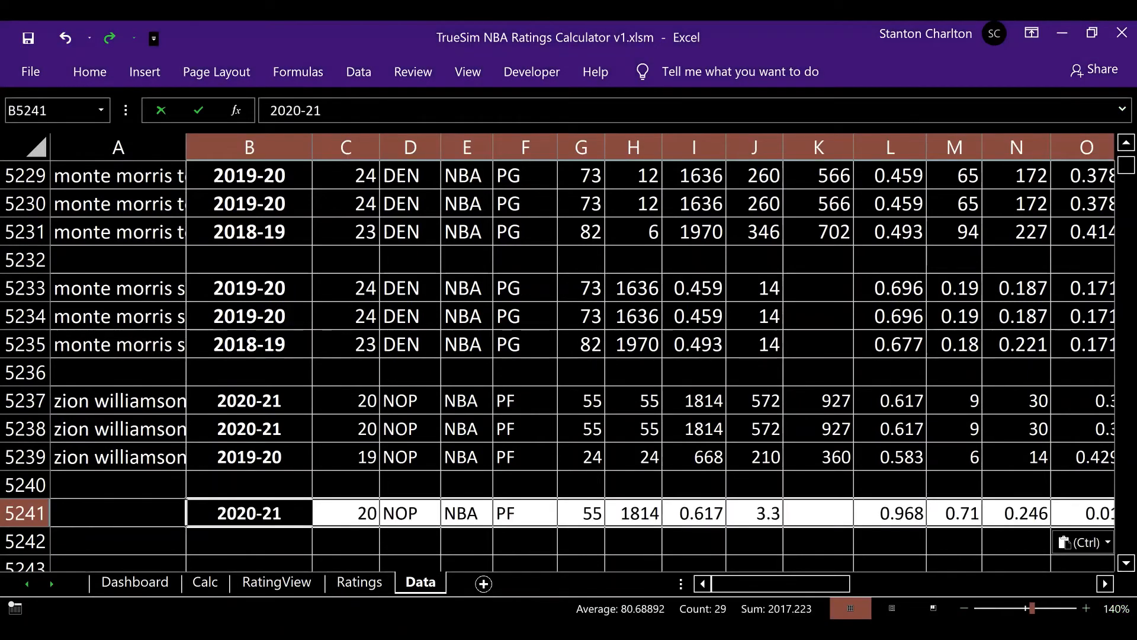
{"action": "key", "text": "Down"}
{"action": "key", "text": "ctrl+v"}
{"action": "key", "text": "Down"}
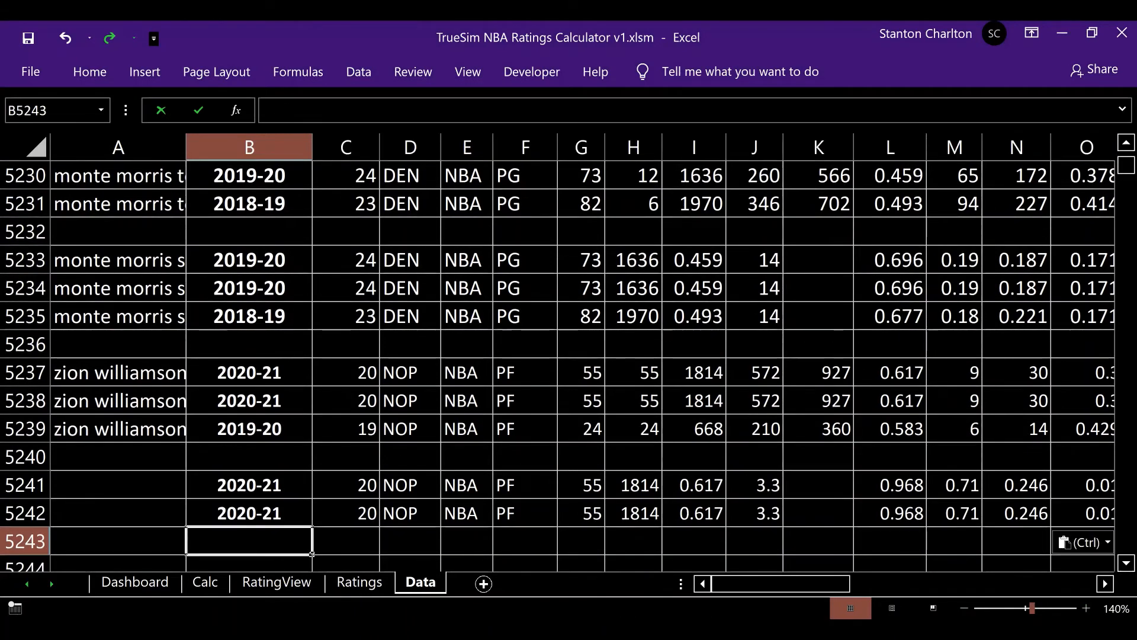
Step: Bring the 2019-20 shooting row over from the exported workbook and paste it at B5243
{"action": "key", "text": "alt+Tab"}
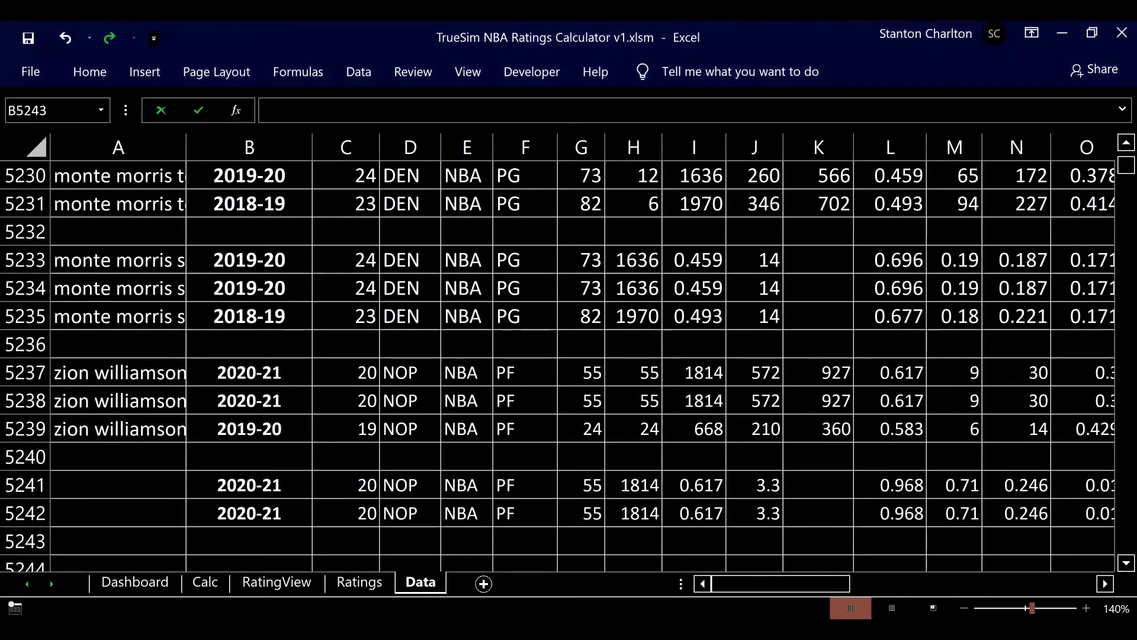
{"action": "key", "text": "alt+Tab"}
{"action": "key", "text": "ctrl+v"}
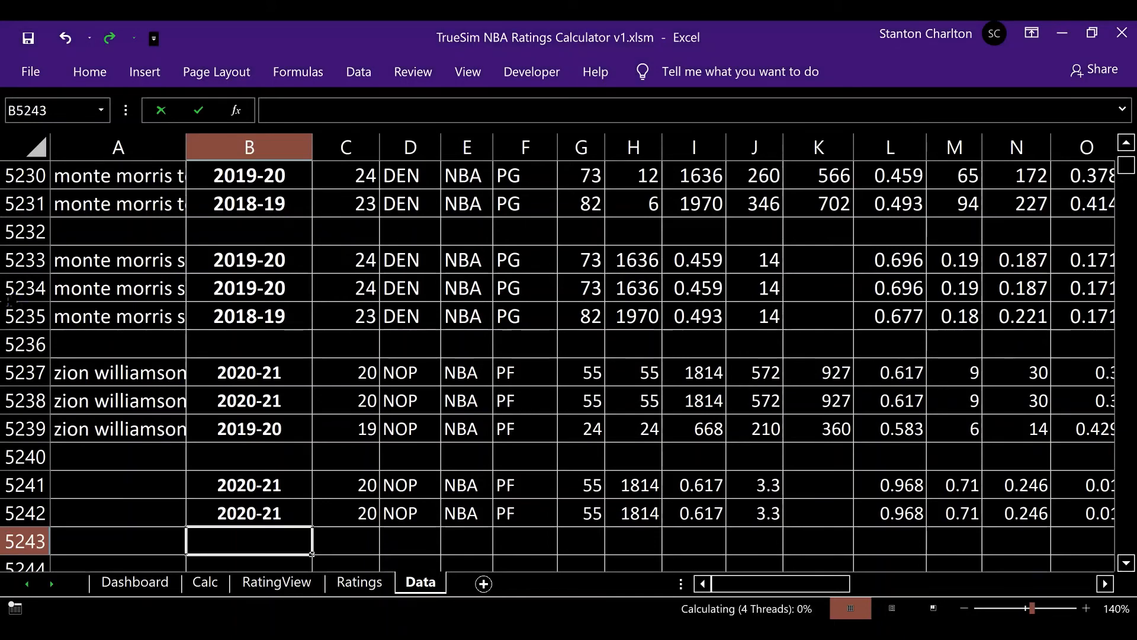
Step: Label the three pasted shooting rows "zion williamson shooting" in cells A5241 to A5243
{"action": "key", "text": "Left"}
{"action": "key", "text": "Up"}
{"action": "key", "text": "Up"}
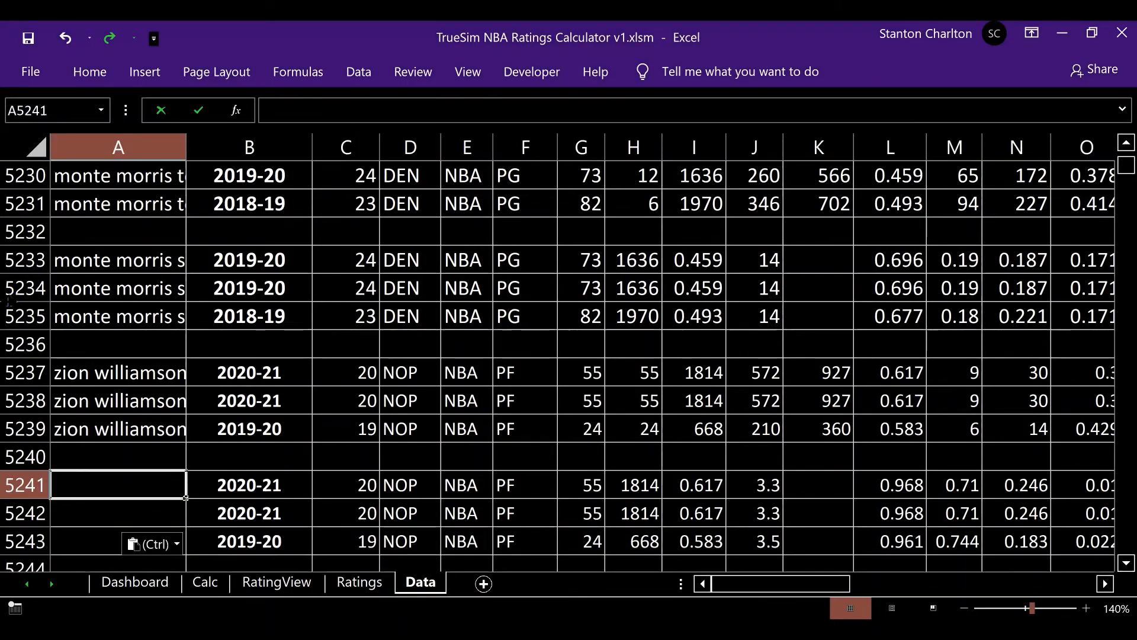
{"action": "key", "text": "alt+Tab"}
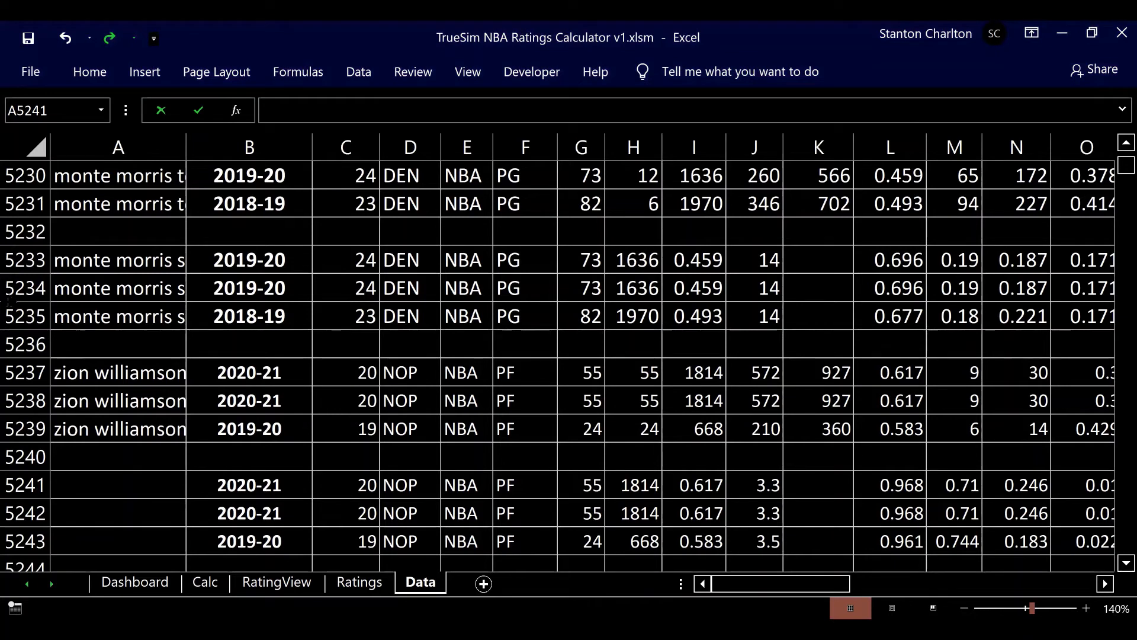
{"action": "key", "text": "alt+Tab"}
{"action": "type", "text": "z"}
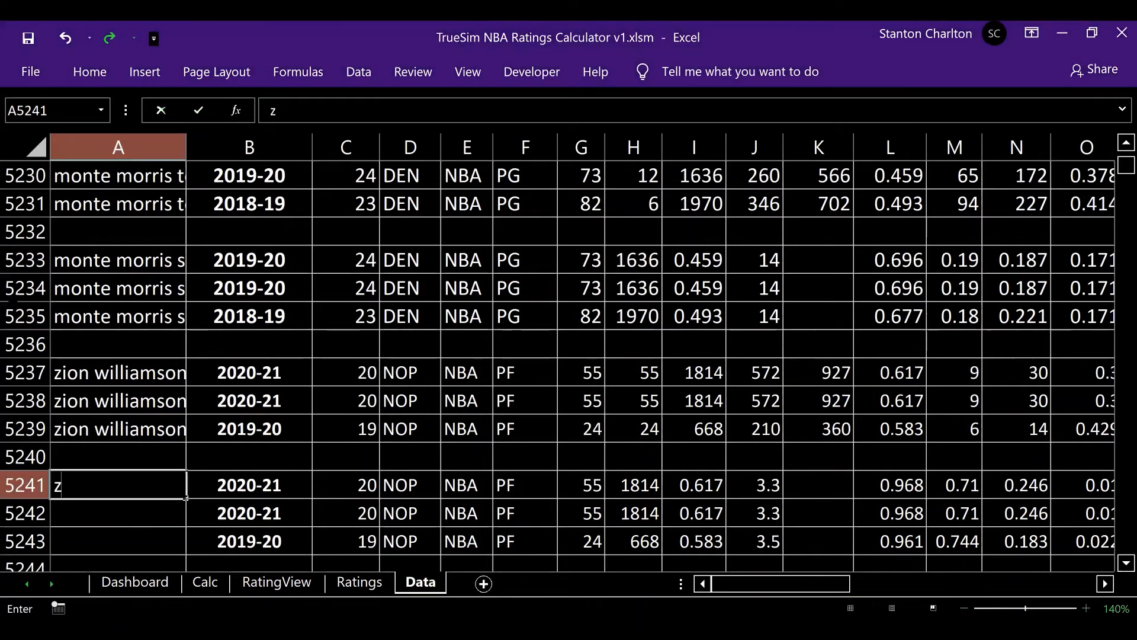
{"action": "type", "text": "ion wi"}
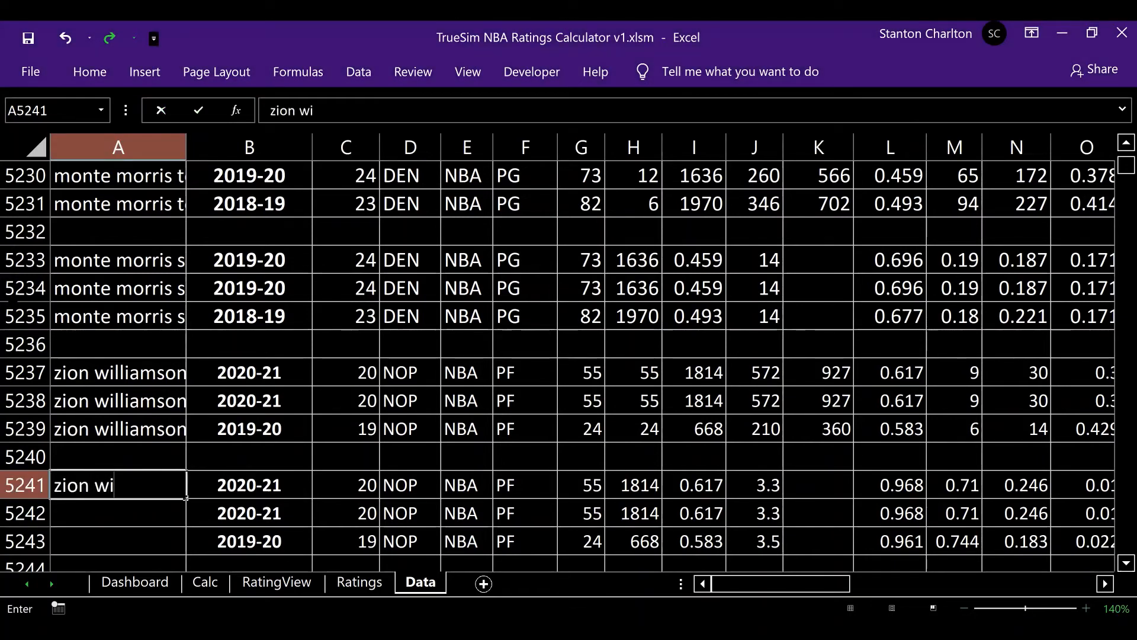
{"action": "type", "text": "lliamson sh"}
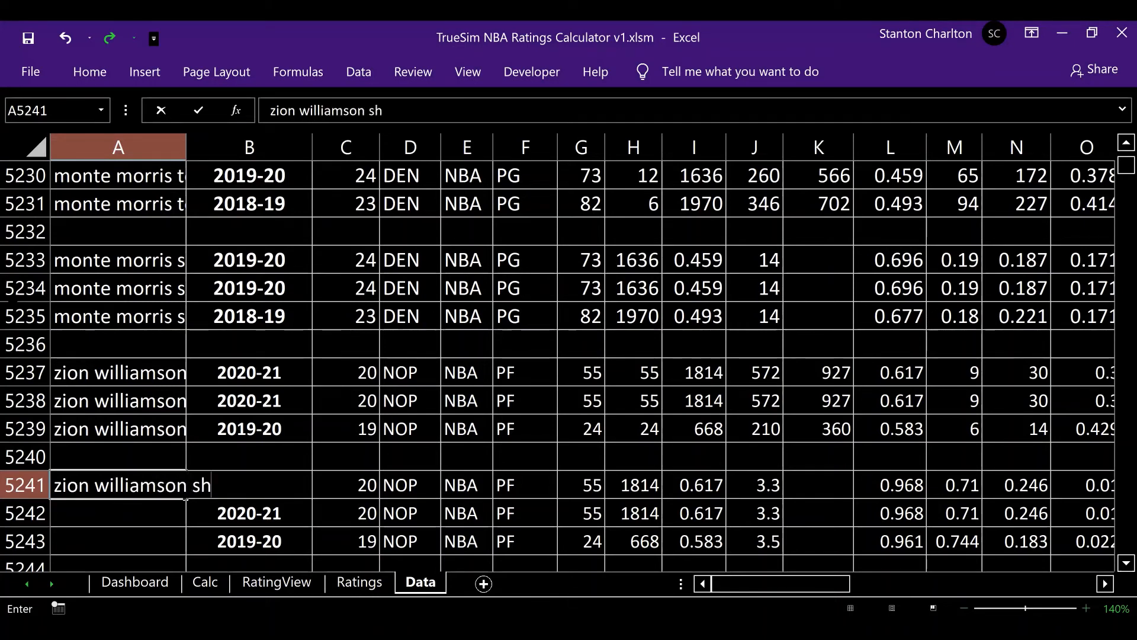
{"action": "type", "text": "ooting"}
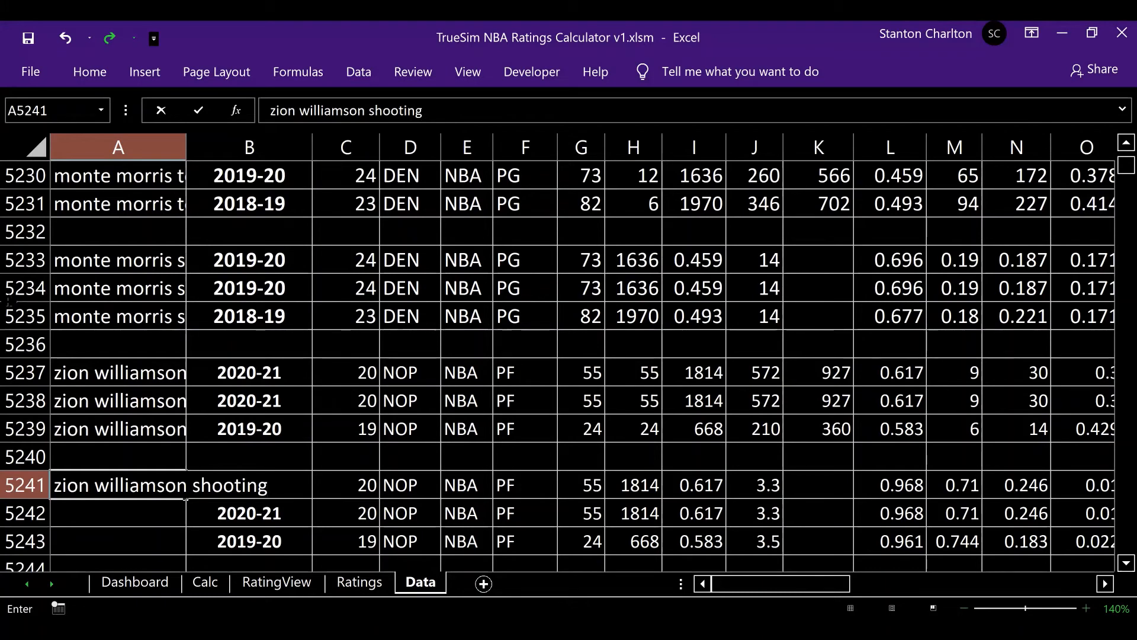
{"action": "key", "text": "Return"}
{"action": "type", "text": "z"}
{"action": "key", "text": "Return"}
{"action": "type", "text": "z"}
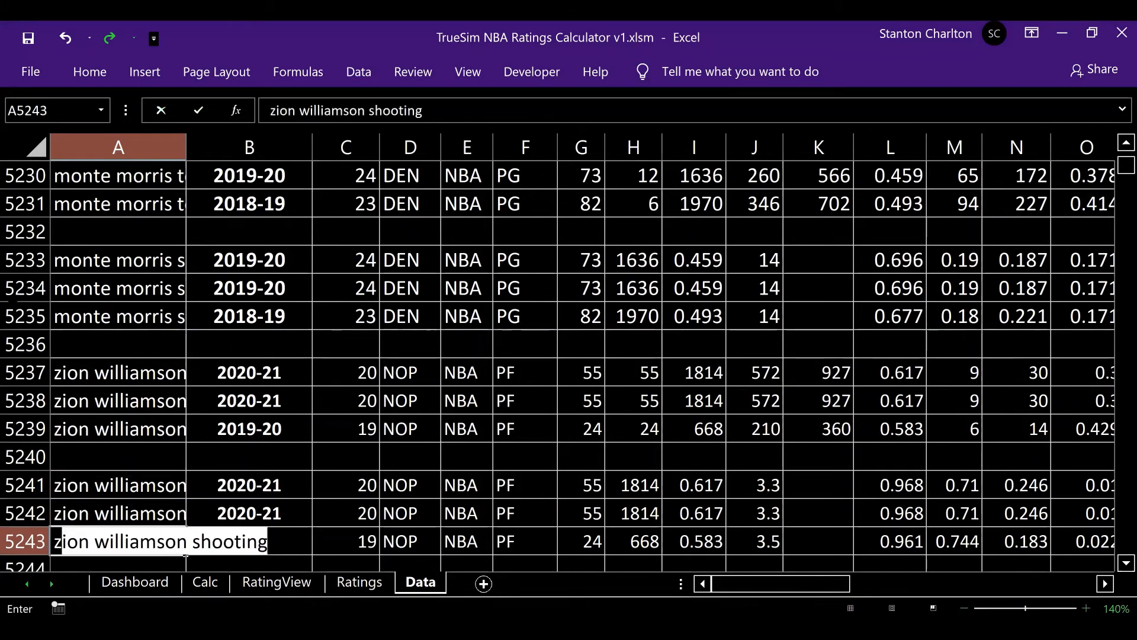
{"action": "key", "text": "Return"}
Step: Number the labels in A5241 to A5243 by appending 1, 2 and 3 to "zion williamson shooting"
{"action": "key", "text": "Up"}
{"action": "key", "text": "Up"}
{"action": "key", "text": "Up"}
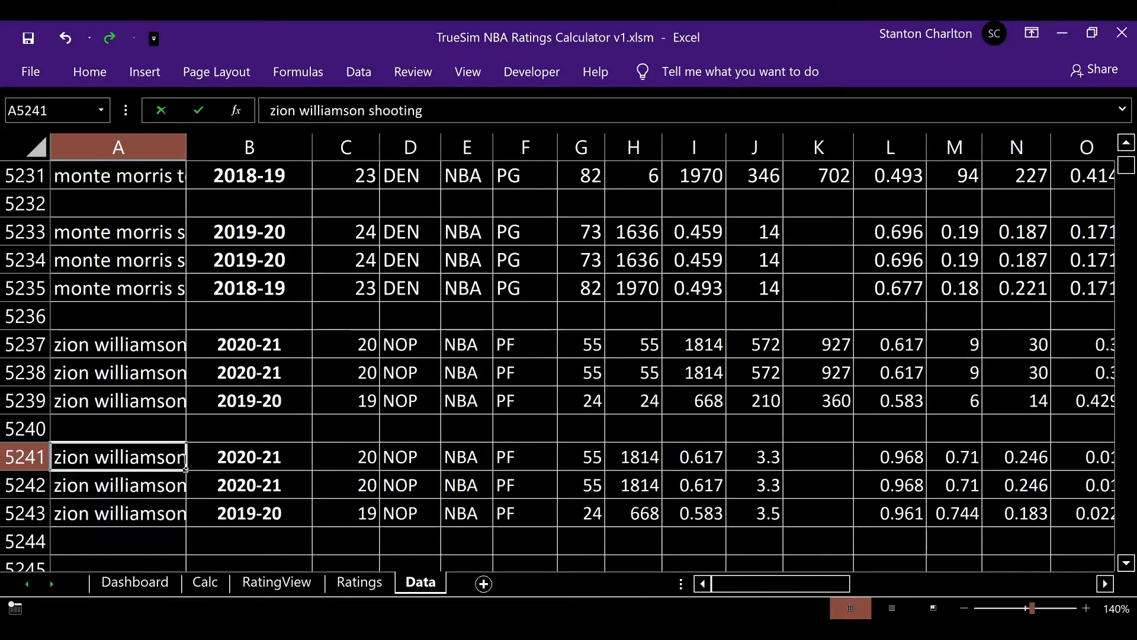
{"action": "key", "text": "F2"}
{"action": "type", "text": "1"}
{"action": "key", "text": "Return"}
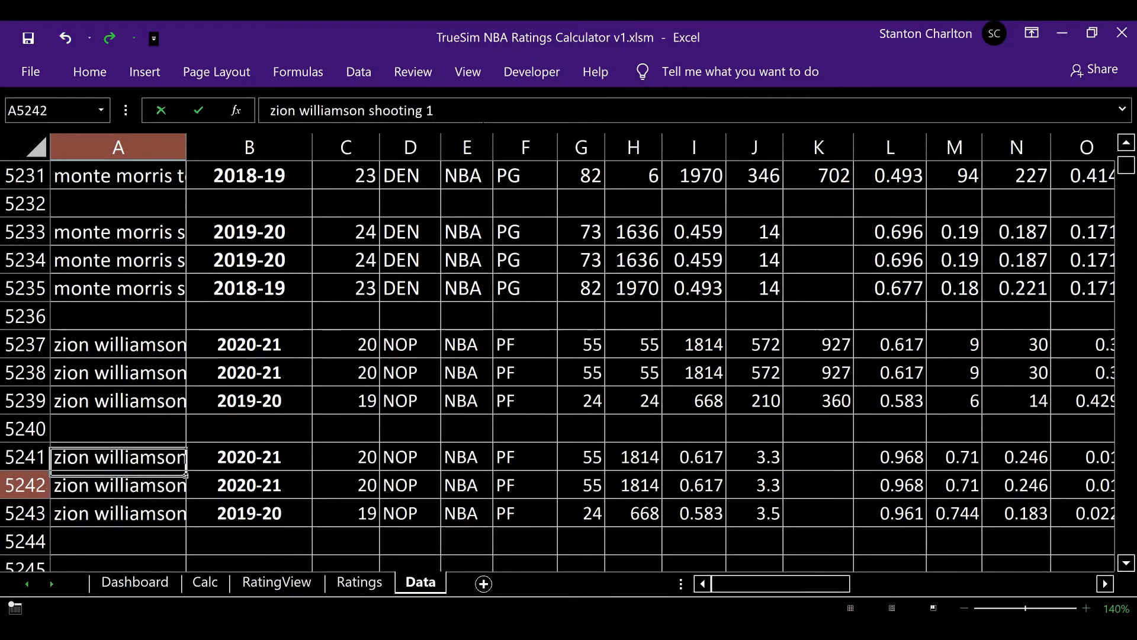
{"action": "key", "text": "F2"}
{"action": "key", "text": "BackSpace"}
{"action": "type", "text": "2"}
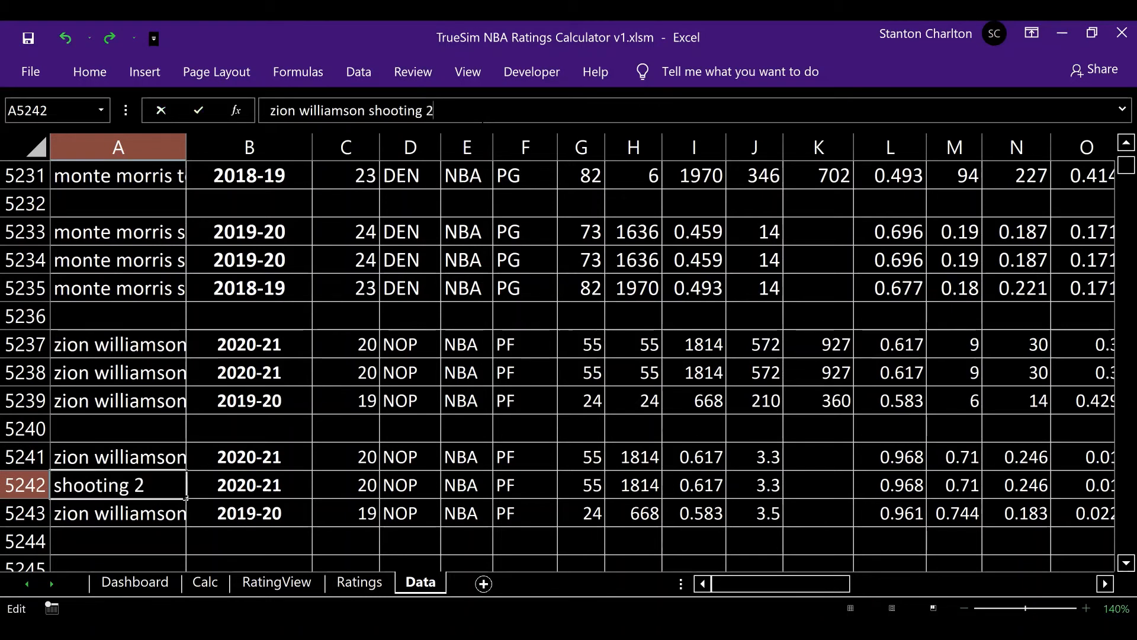
{"action": "key", "text": "Return"}
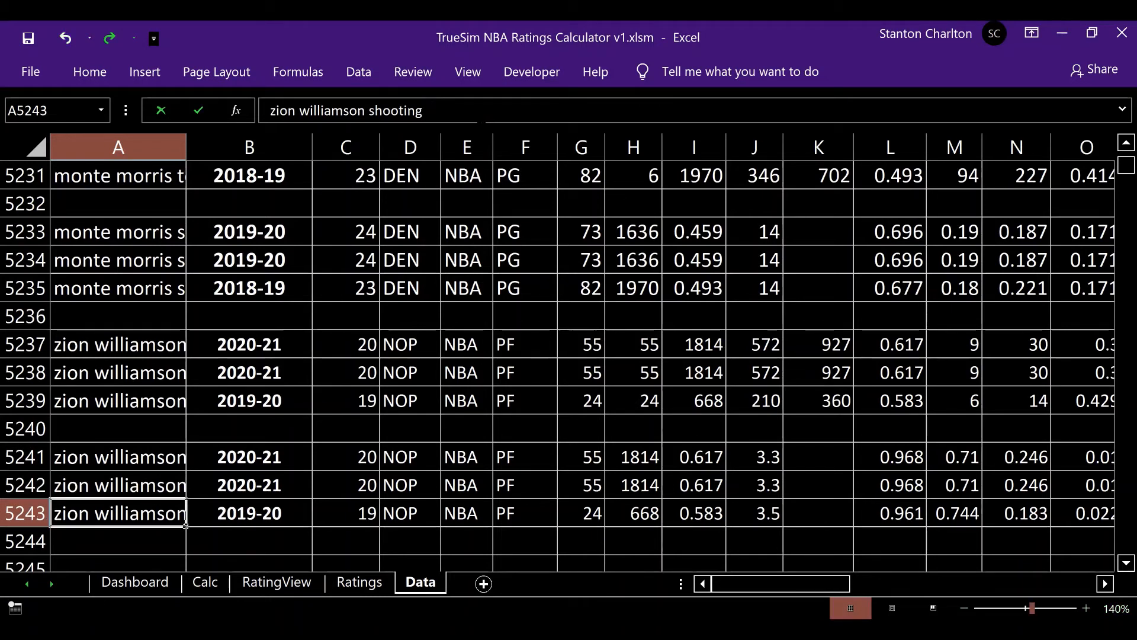
{"action": "key", "text": "F2"}
{"action": "type", "text": "3"}
{"action": "key", "text": "Return"}
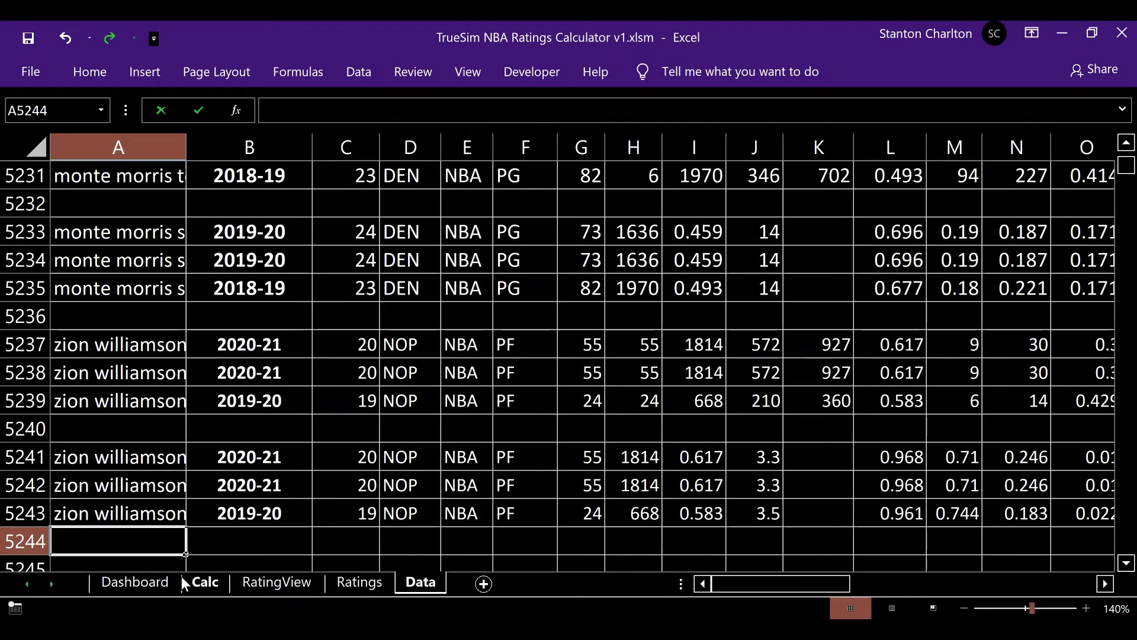
Step: Copy Zion Williamson's ratings row 4 from the Calc sheet and paste it as values into row 3 of the Ratings sheet
{"action": "left_click", "coordinate": [205, 582]}
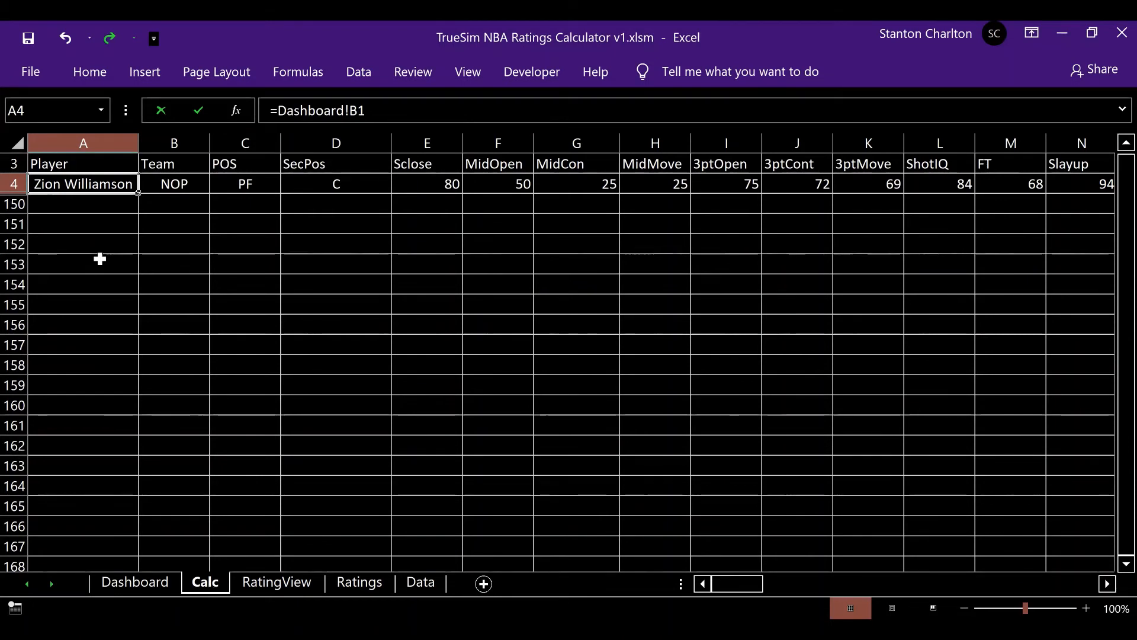
{"action": "left_click", "coordinate": [14, 185]}
{"action": "key", "text": "ctrl+c"}
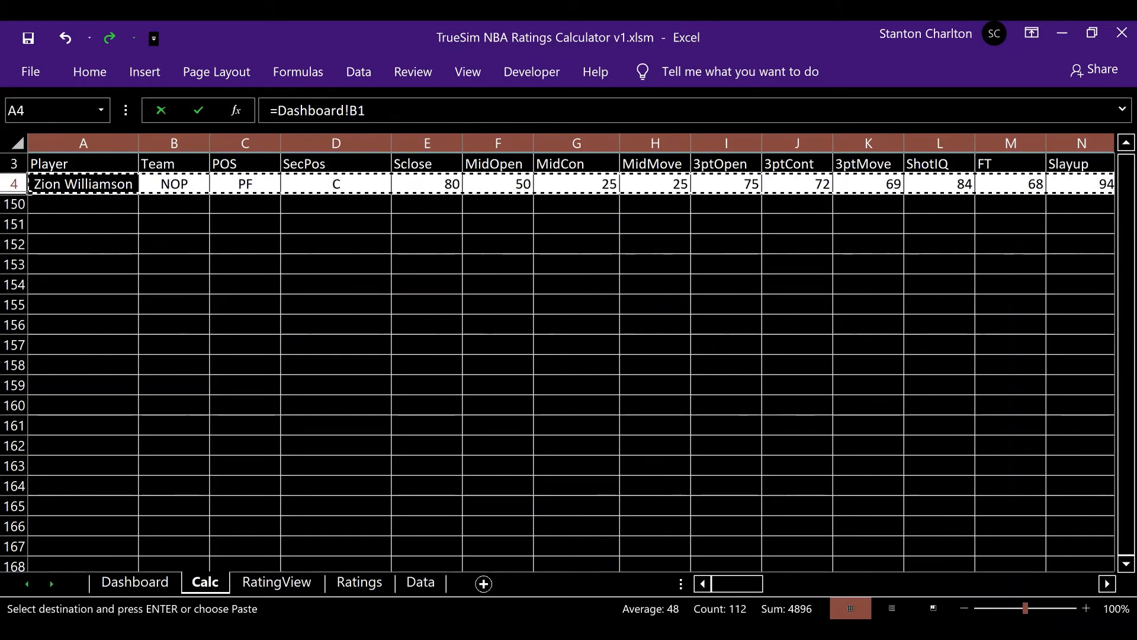
{"action": "left_click", "coordinate": [369, 588]}
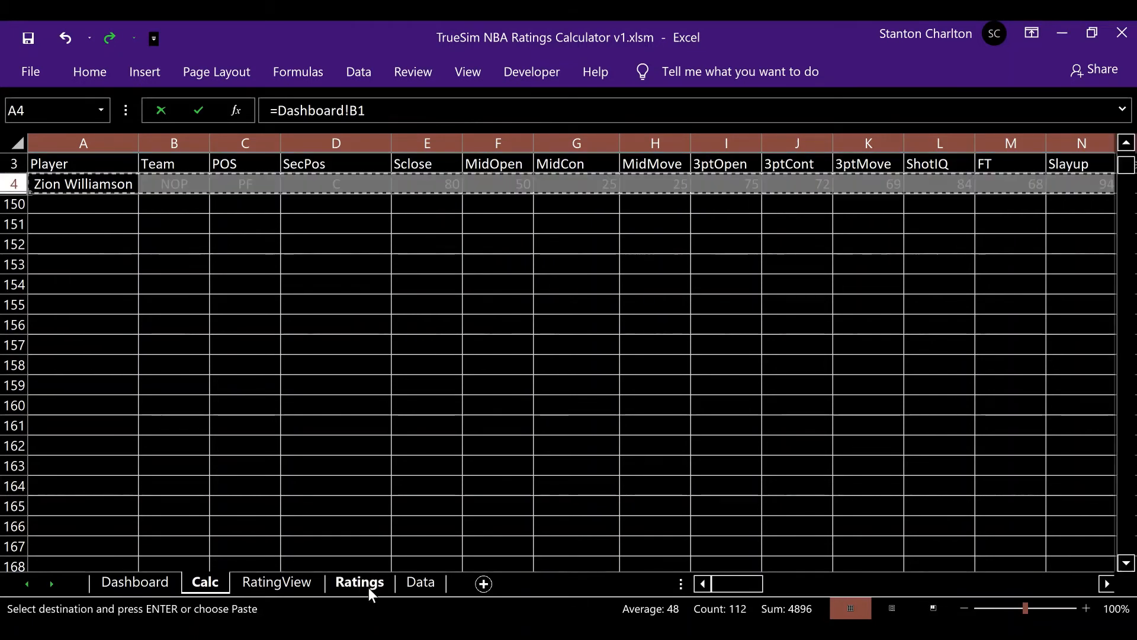
{"action": "key", "text": "Down"}
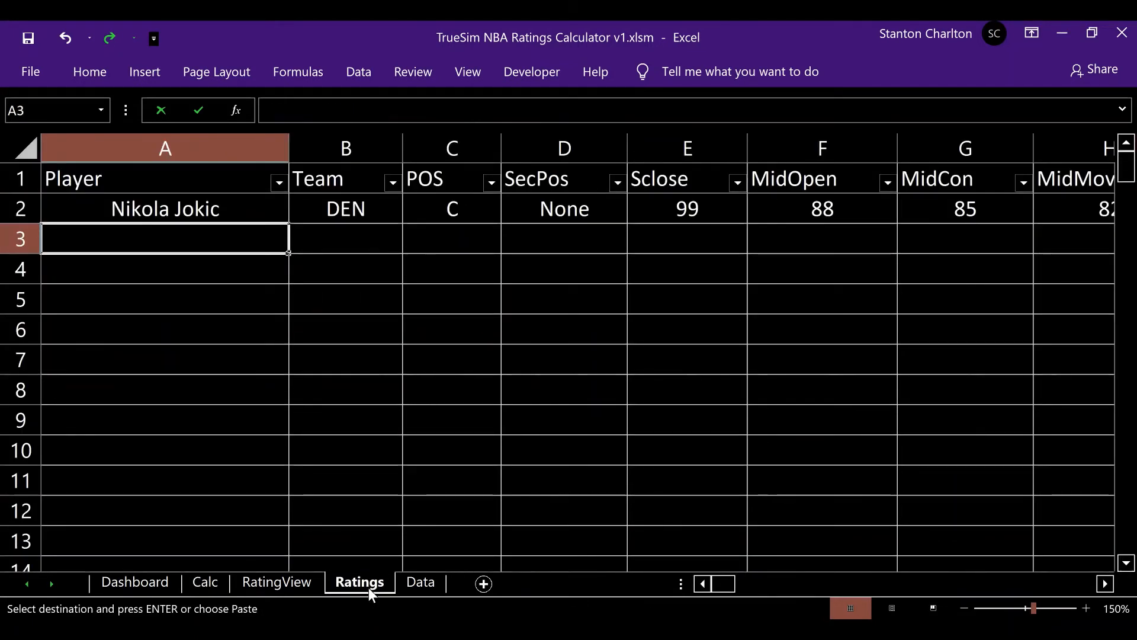
{"action": "key", "text": "alt"}
{"action": "key", "text": "ctrl+v"}
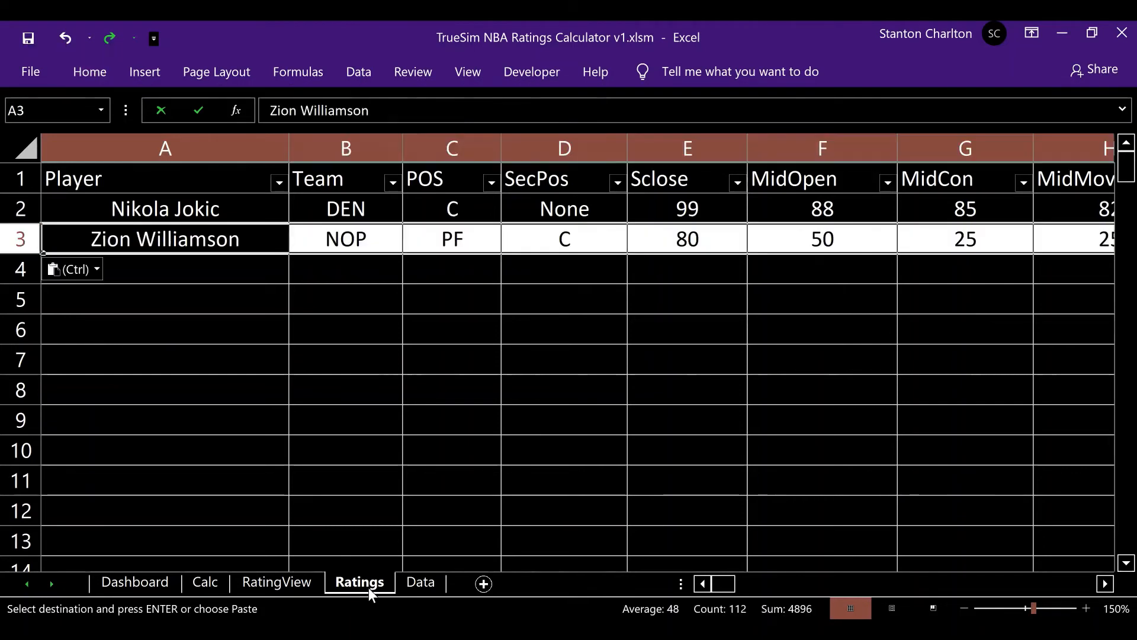
Step: Save the workbook and display Zion Williamson's ratings on the RatingView sheet
{"action": "key", "text": "ctrl+s"}
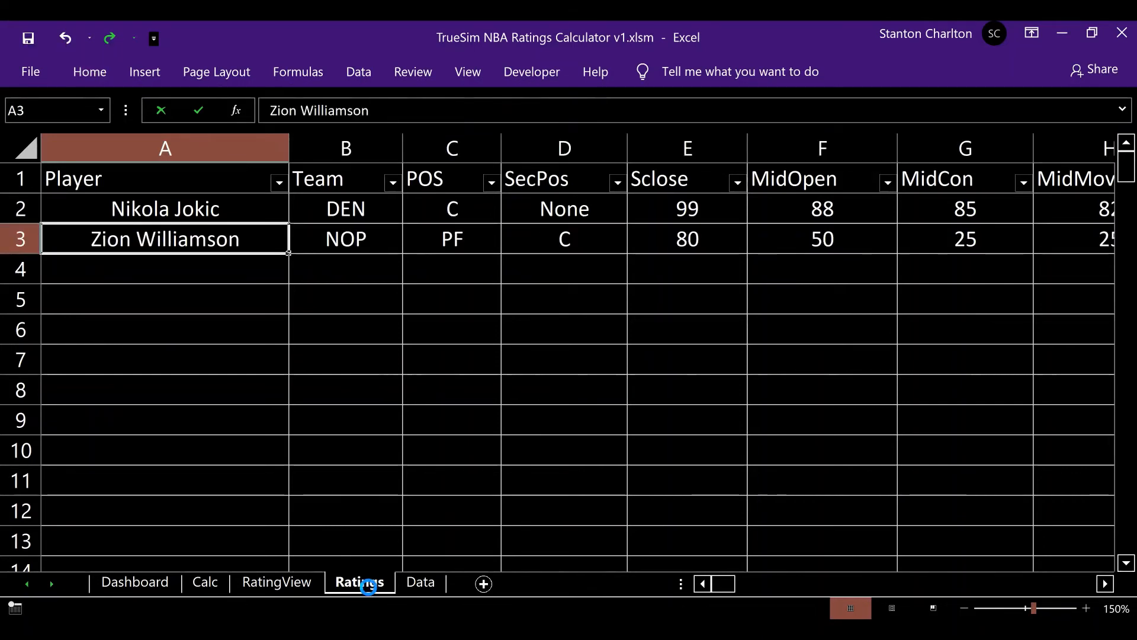
{"action": "left_click", "coordinate": [287, 585]}
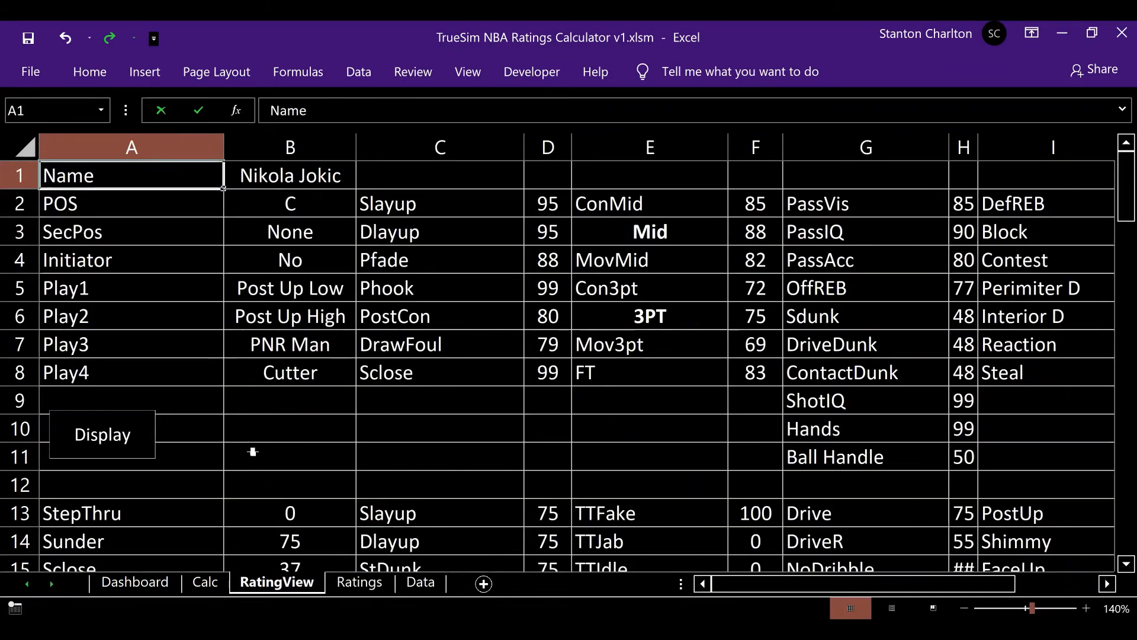
{"action": "left_click", "coordinate": [108, 436]}
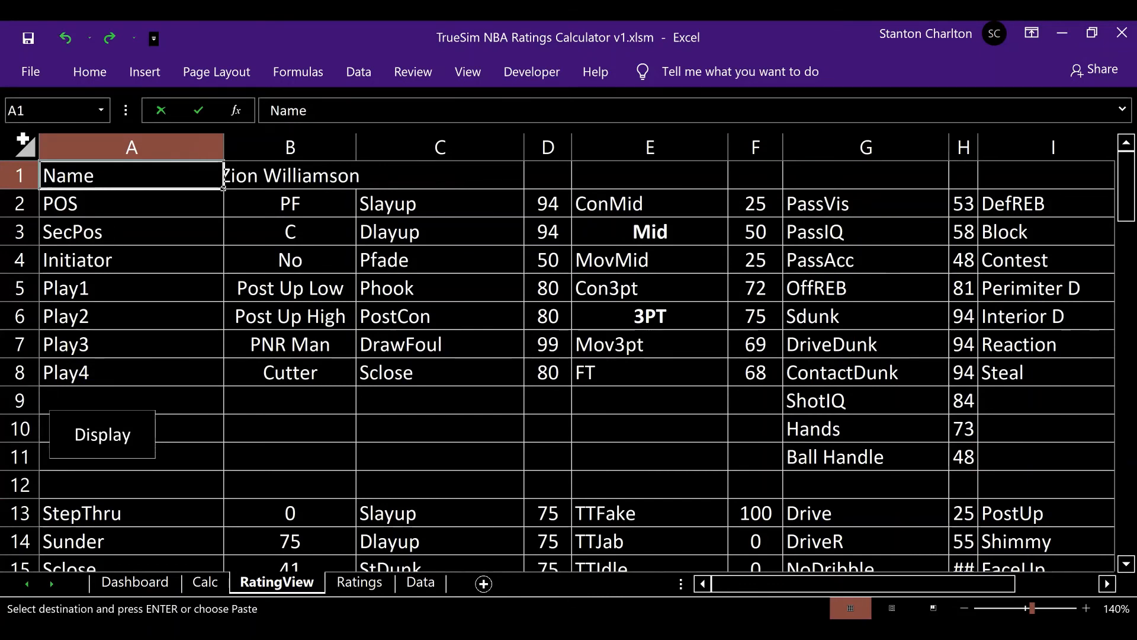
Step: AutoFit all column widths on the RatingView sheet, then return to cell A1
{"action": "left_click", "coordinate": [24, 143]}
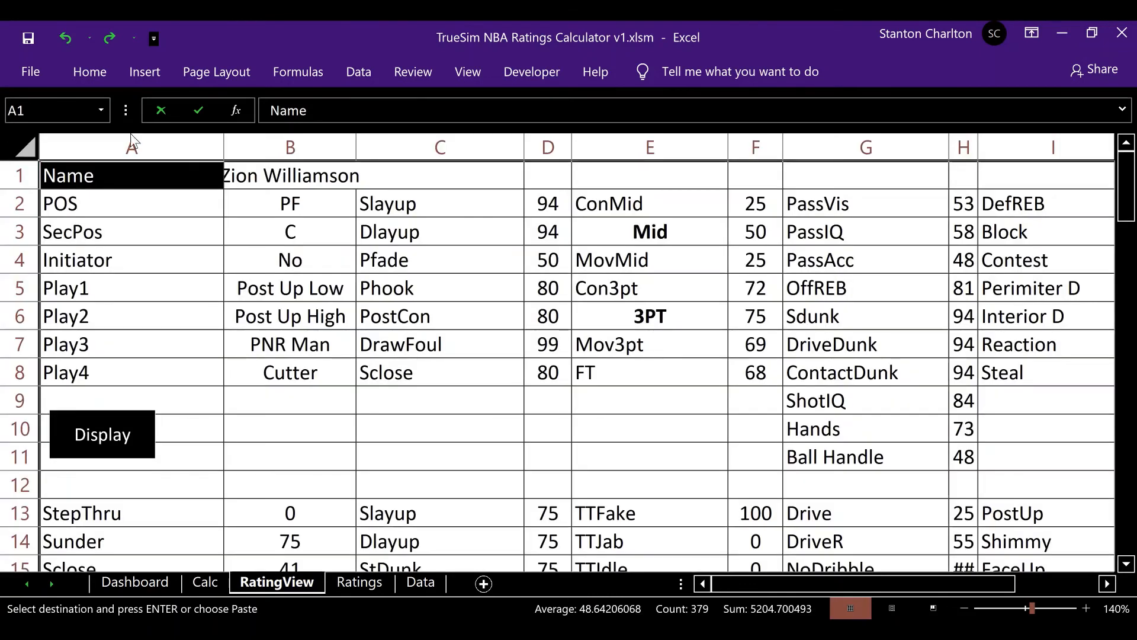
{"action": "double_click", "coordinate": [225, 152]}
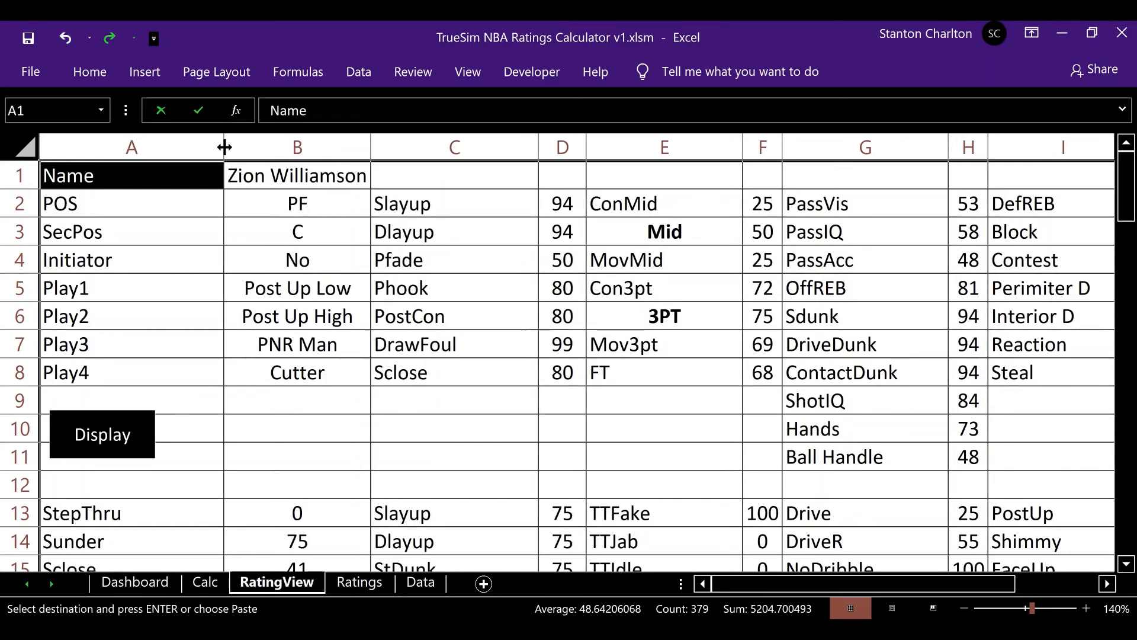
{"action": "key", "text": "ctrl+Home"}
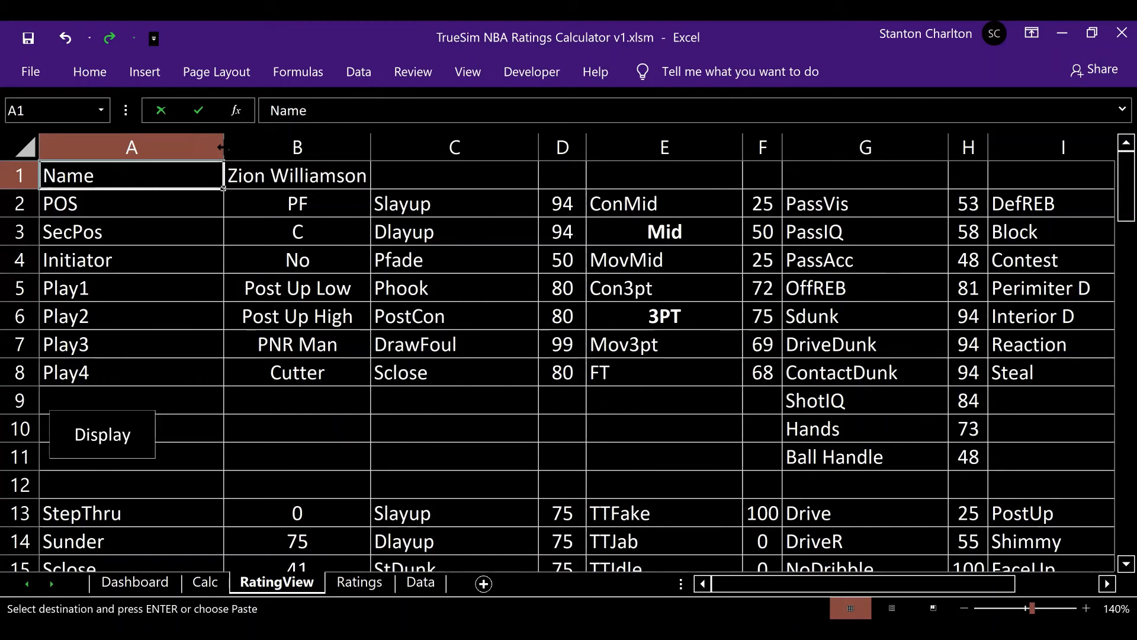
Step: Review the attribute ratings in rows 2 to 11 of RatingView, from the layup ratings across to the PassPer to INT group
{"action": "key", "text": "Right"}
{"action": "key", "text": "Right"}
{"action": "key", "text": "Right"}
{"action": "key", "text": "Right"}
{"action": "key", "text": "Right"}
{"action": "key", "text": "Right"}
{"action": "key", "text": "Right"}
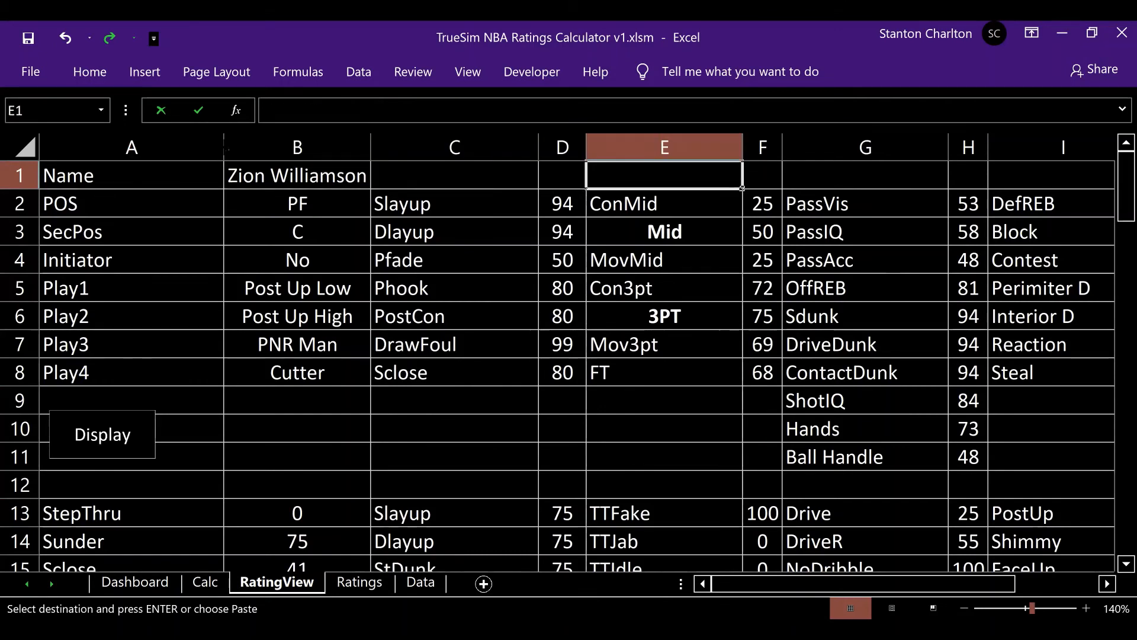
{"action": "key", "text": "Right"}
{"action": "key", "text": "Right"}
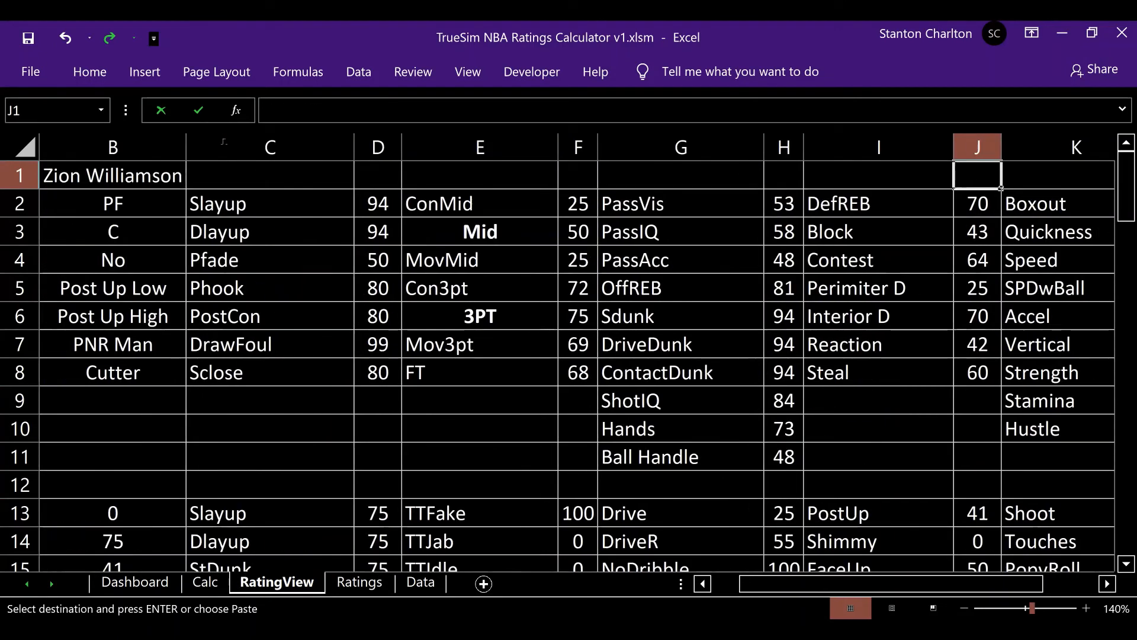
{"action": "key", "text": "Right"}
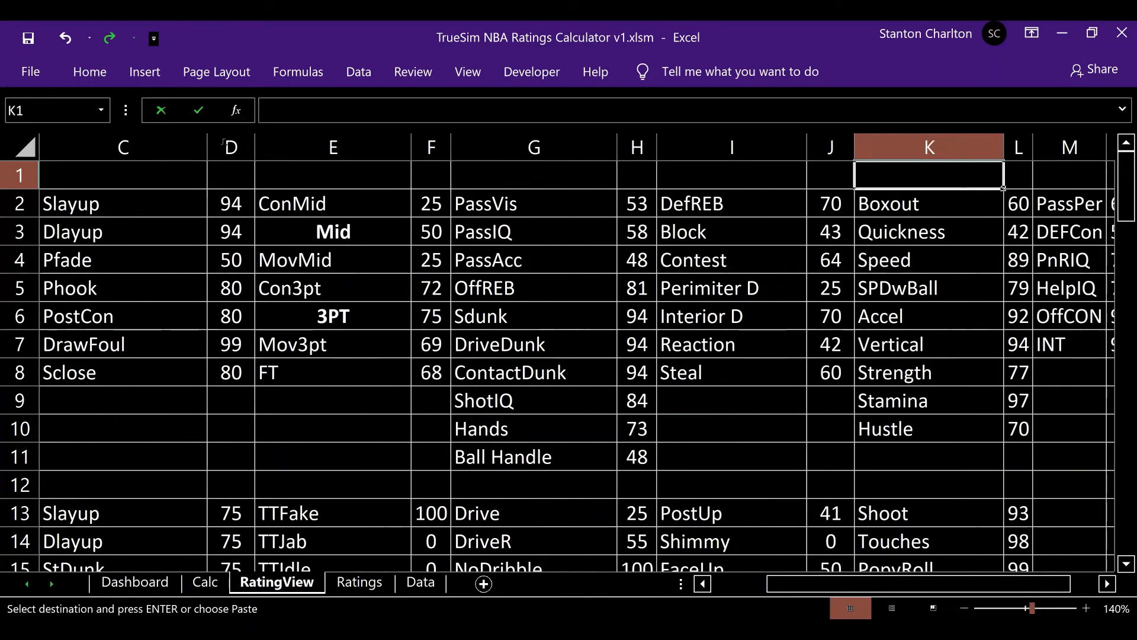
{"action": "key", "text": "Right"}
{"action": "key", "text": "Right"}
{"action": "key", "text": "Right"}
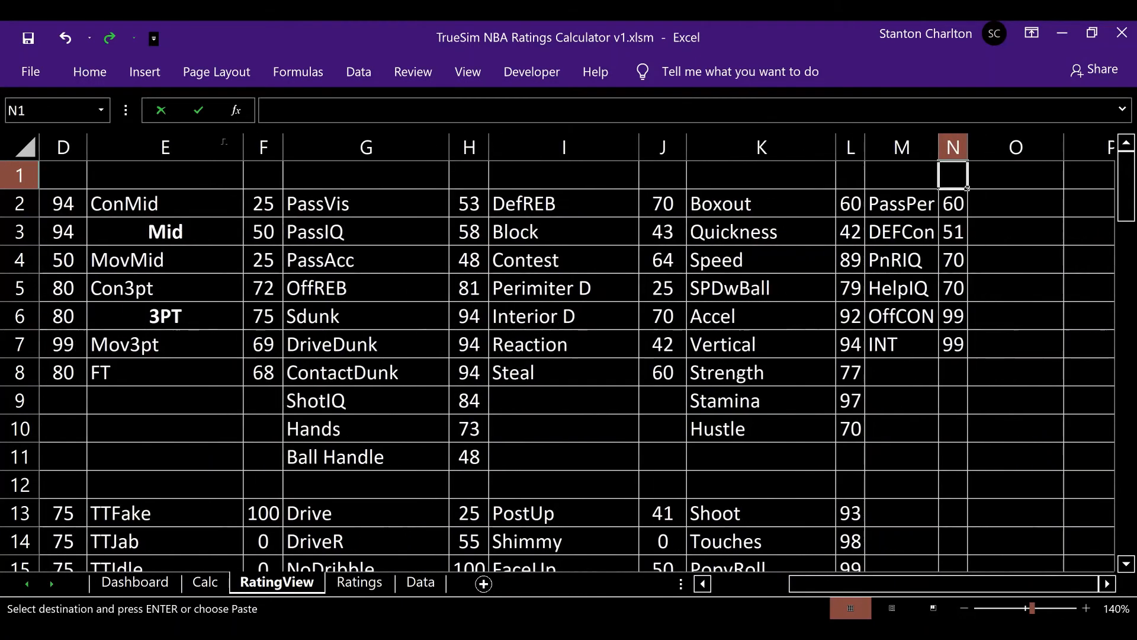
{"action": "key", "text": "Right"}
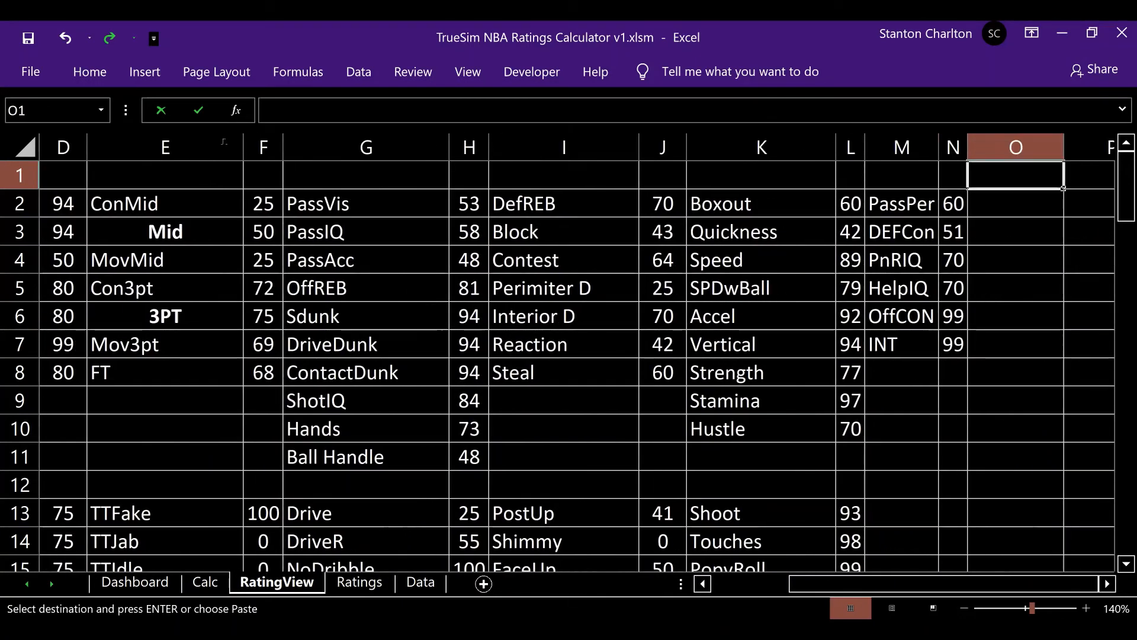
{"action": "key", "text": "Right"}
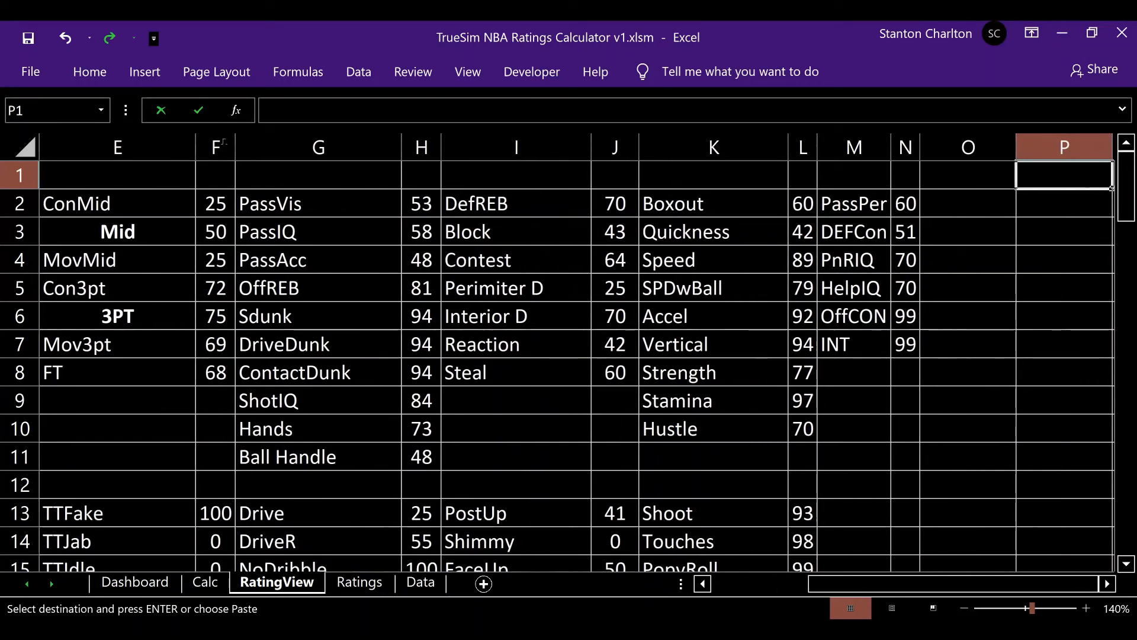
{"action": "key", "text": "Right"}
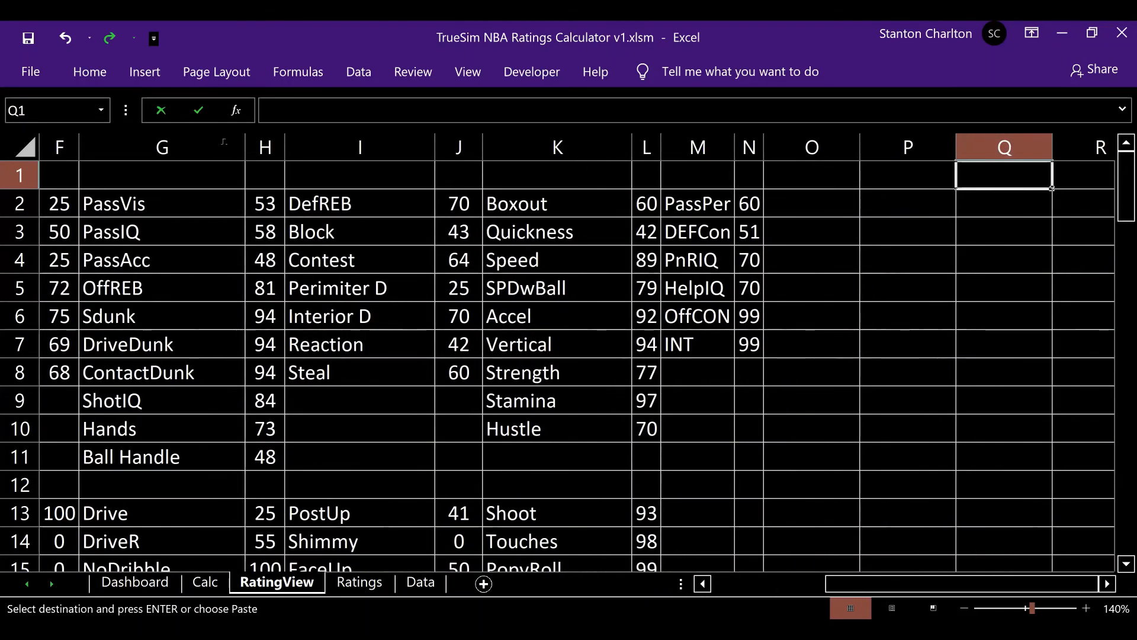
{"action": "key", "text": "Left"}
{"action": "key", "text": "Left"}
{"action": "key", "text": "Left"}
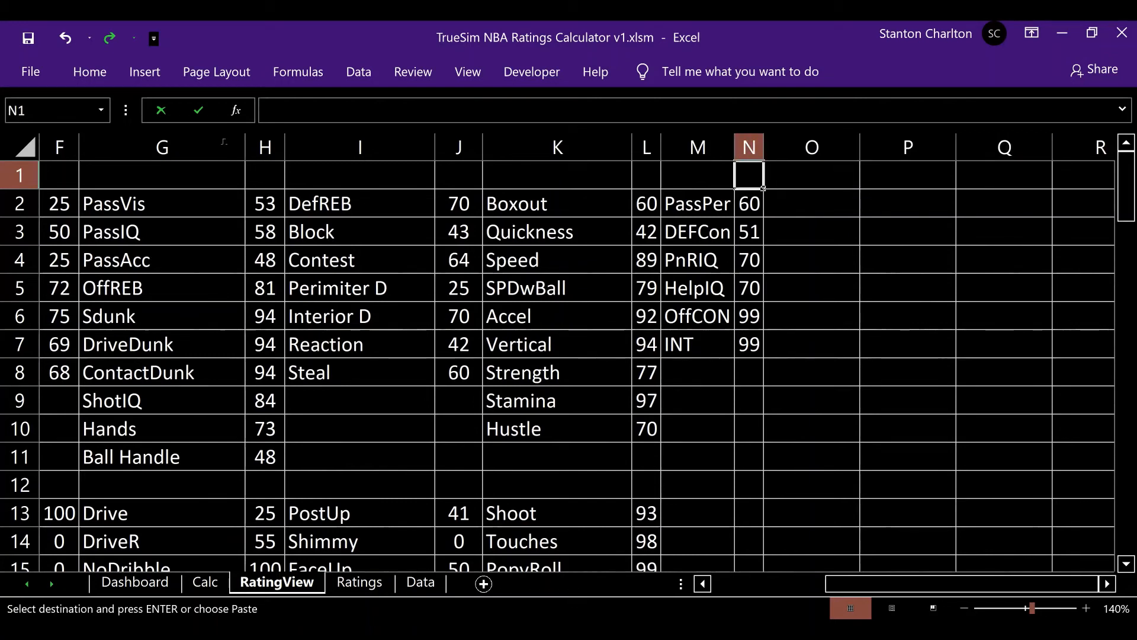
{"action": "key", "text": "Left"}
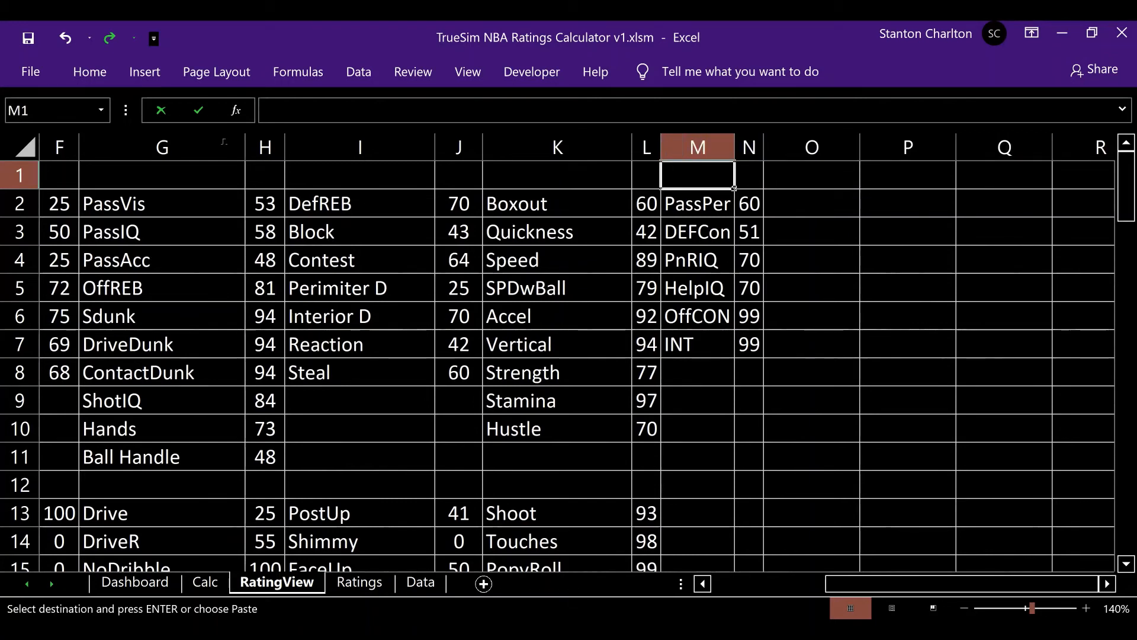
{"action": "key", "text": "Down"}
{"action": "key", "text": "Down"}
{"action": "key", "text": "Down"}
{"action": "key", "text": "Down"}
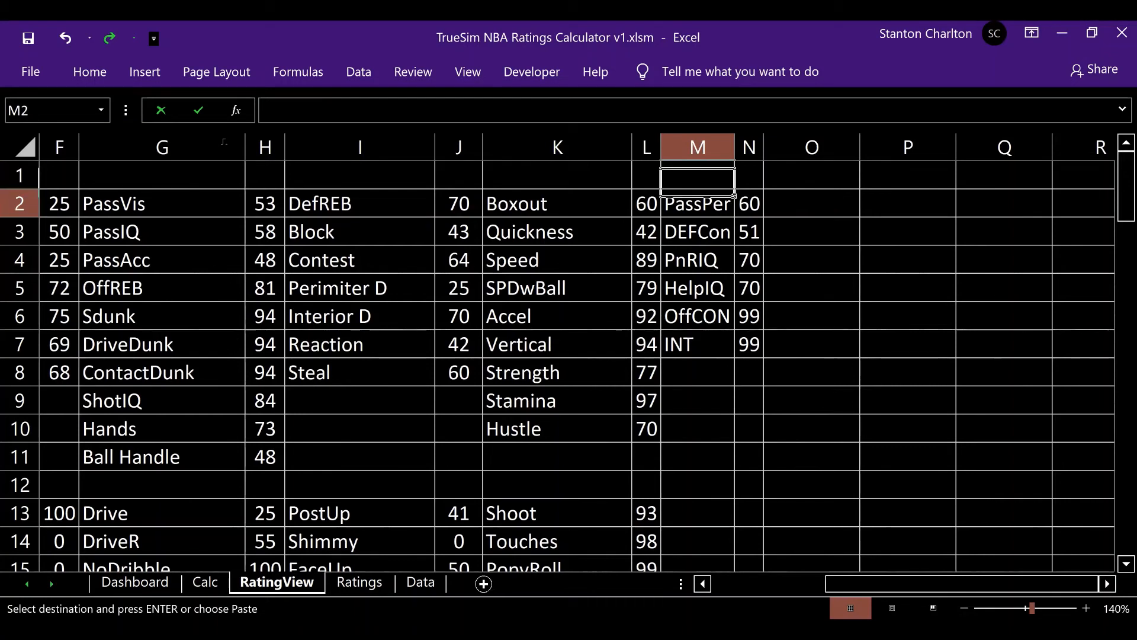
{"action": "key", "text": "Down"}
{"action": "key", "text": "Down"}
{"action": "key", "text": "Down"}
{"action": "key", "text": "Down"}
{"action": "key", "text": "Down"}
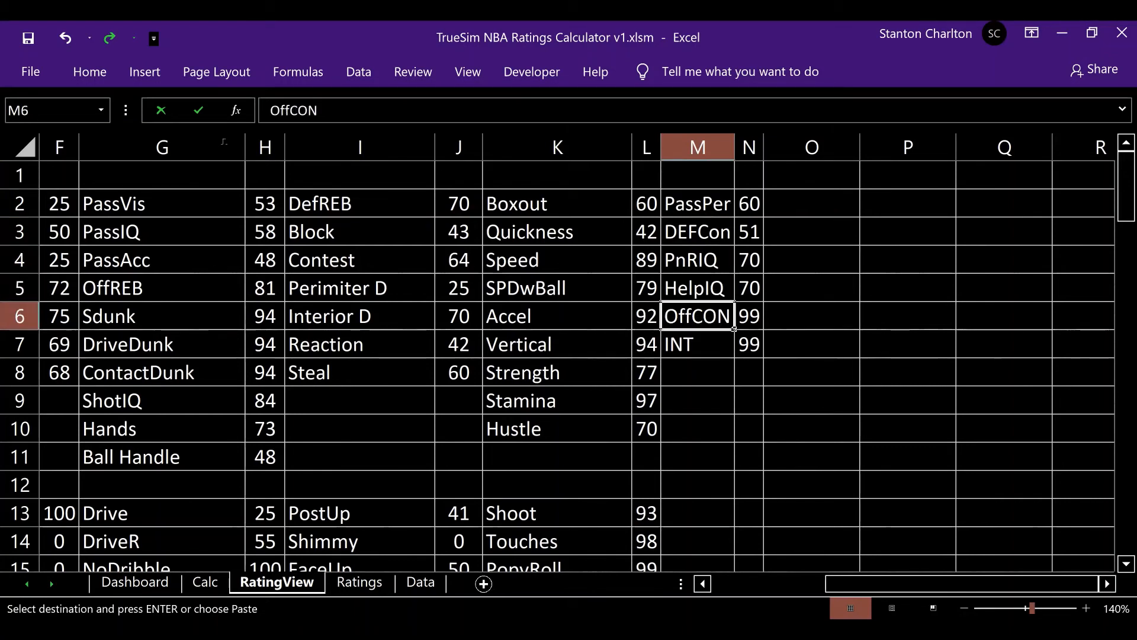
{"action": "key", "text": "Down"}
{"action": "key", "text": "Down"}
{"action": "key", "text": "Down"}
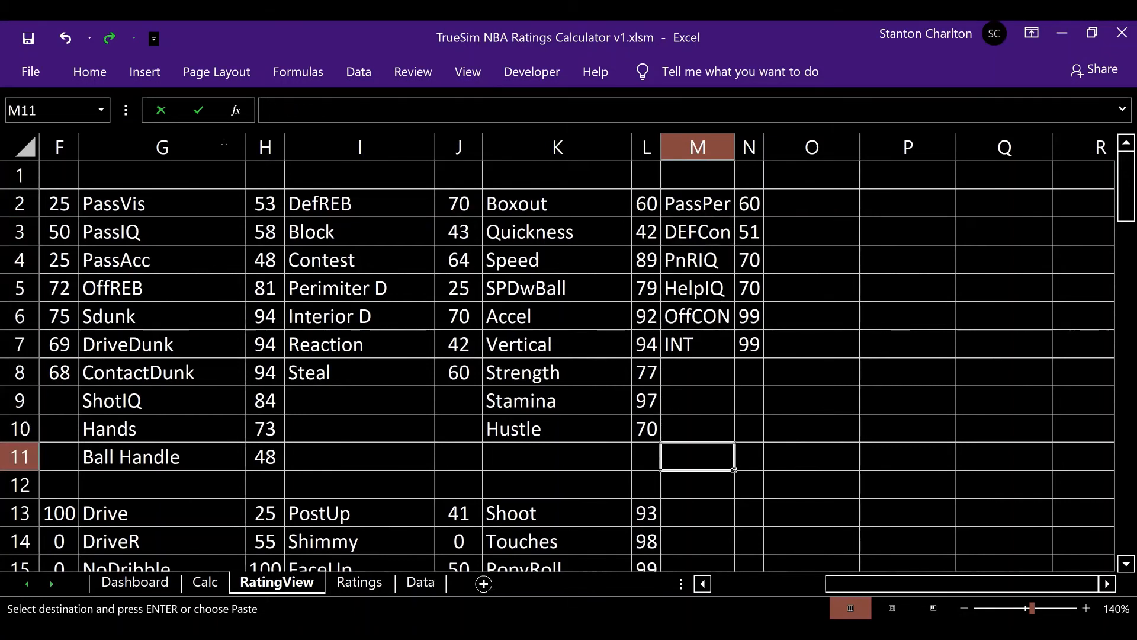
Step: Examine the tendency values in rows 13 to 28, from the Shoot group back to the StepThru to Drive3pt list
{"action": "key", "text": "Down"}
{"action": "key", "text": "Down"}
{"action": "key", "text": "Down"}
{"action": "key", "text": "Down"}
{"action": "key", "text": "Down"}
{"action": "key", "text": "Down"}
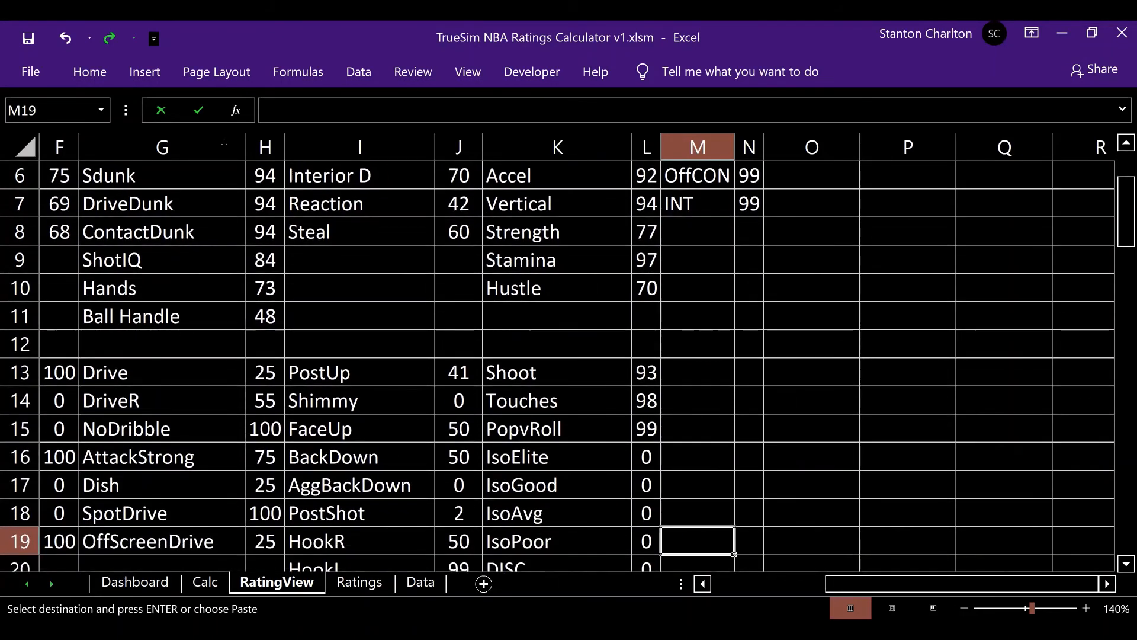
{"action": "key", "text": "Down"}
{"action": "key", "text": "Down"}
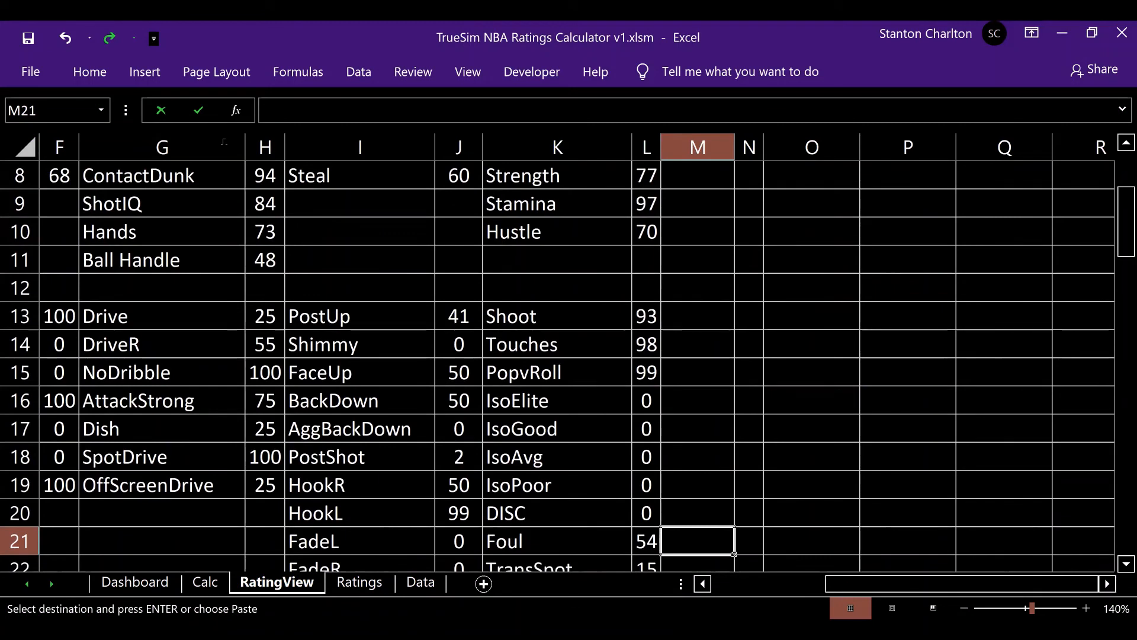
{"action": "key", "text": "Down"}
{"action": "key", "text": "Down"}
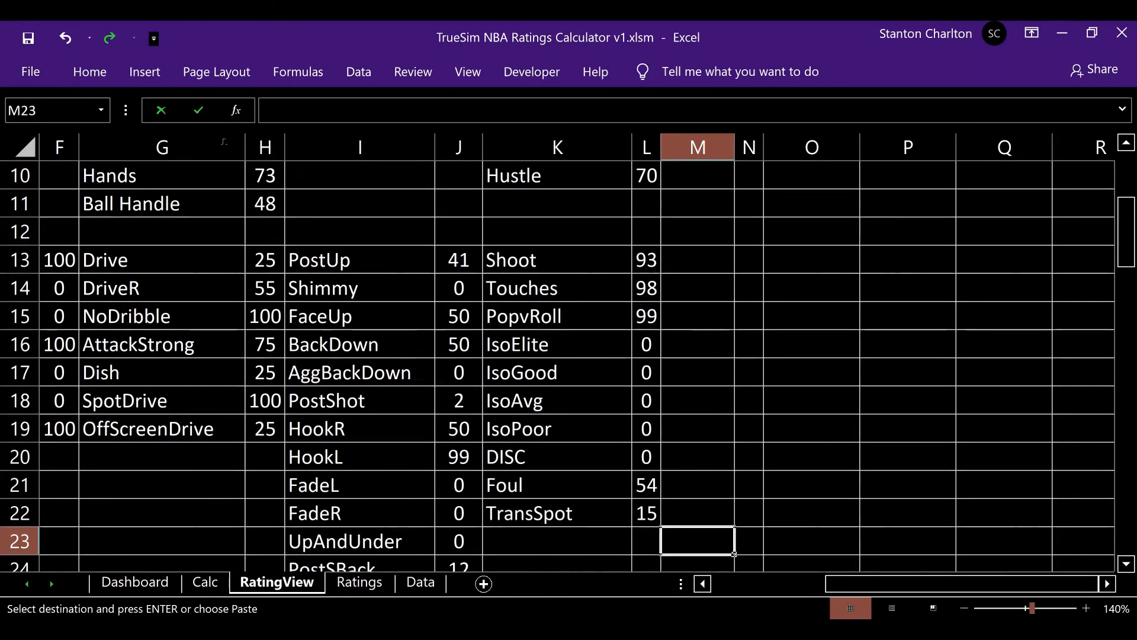
{"action": "key", "text": "Left"}
{"action": "key", "text": "Left"}
{"action": "key", "text": "Left"}
{"action": "key", "text": "Left"}
{"action": "key", "text": "Left"}
{"action": "key", "text": "Left"}
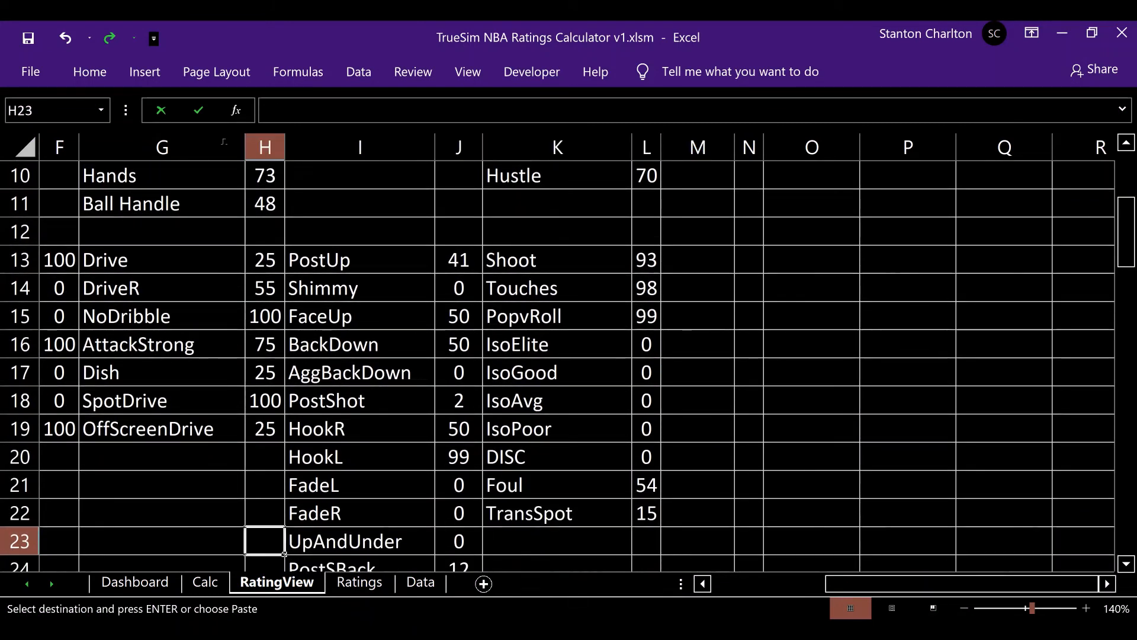
{"action": "key", "text": "Left"}
{"action": "key", "text": "Left"}
{"action": "key", "text": "Left"}
{"action": "key", "text": "Left"}
{"action": "key", "text": "Left"}
{"action": "key", "text": "Left"}
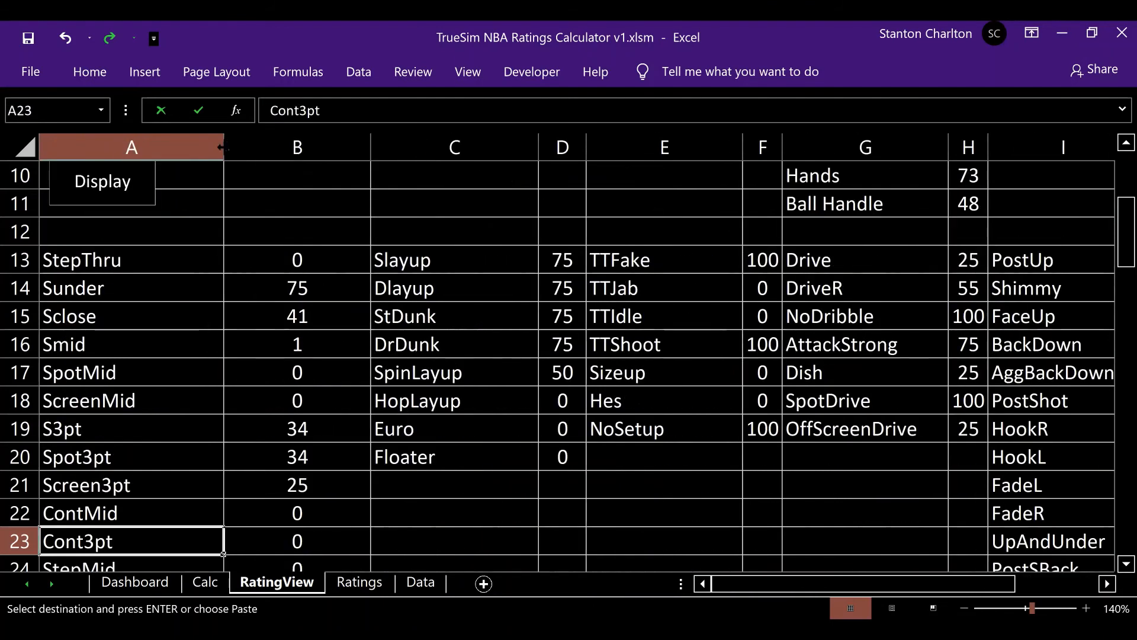
{"action": "key", "text": "Down"}
{"action": "key", "text": "Down"}
{"action": "key", "text": "Down"}
{"action": "key", "text": "Down"}
{"action": "key", "text": "Down"}
{"action": "key", "text": "Down"}
{"action": "key", "text": "Down"}
{"action": "key", "text": "Down"}
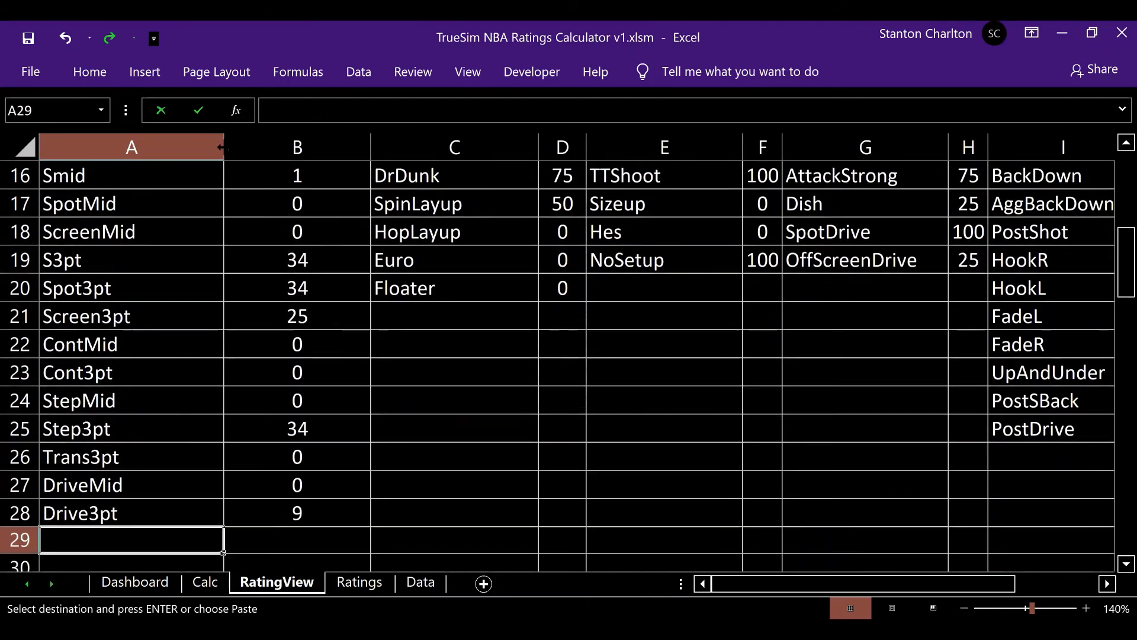
Step: Go over the tendency groups starting at row 13 again, from StepThru across to Shoot and back to column A
{"action": "key", "text": "Up"}
{"action": "key", "text": "Up"}
{"action": "key", "text": "Up"}
{"action": "key", "text": "Up"}
{"action": "key", "text": "Up"}
{"action": "key", "text": "Up"}
{"action": "key", "text": "Up"}
{"action": "key", "text": "Up"}
{"action": "key", "text": "Up"}
{"action": "key", "text": "Up"}
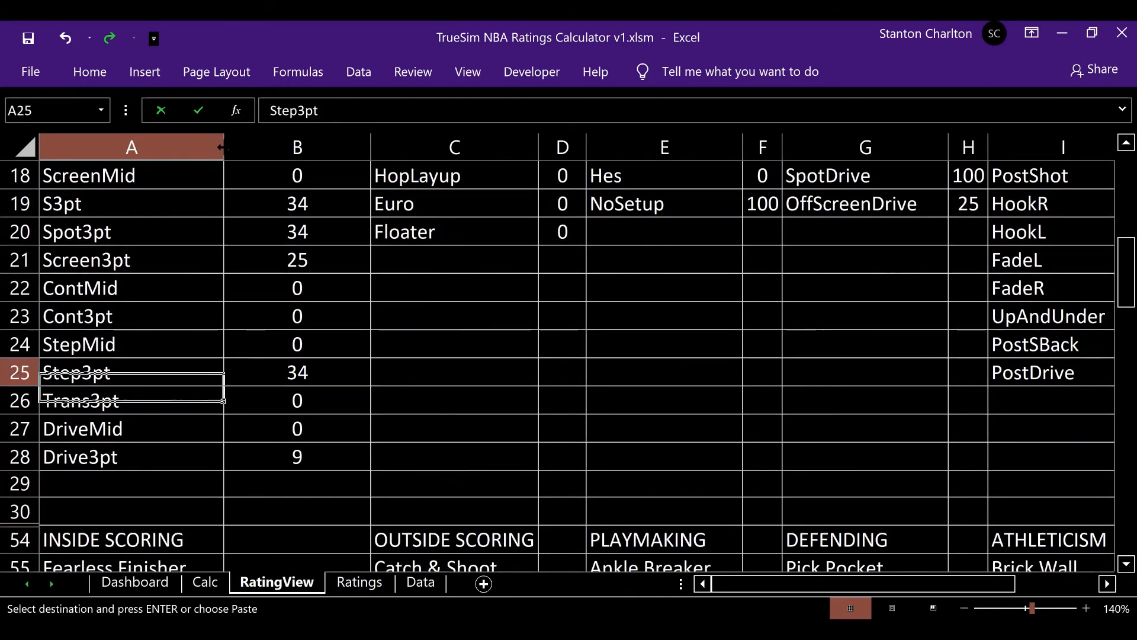
{"action": "key", "text": "Up"}
{"action": "key", "text": "Up"}
{"action": "key", "text": "Up"}
{"action": "key", "text": "Up"}
{"action": "key", "text": "Up"}
{"action": "key", "text": "Up"}
{"action": "key", "text": "Up"}
{"action": "key", "text": "Up"}
{"action": "key", "text": "Up"}
{"action": "key", "text": "Up"}
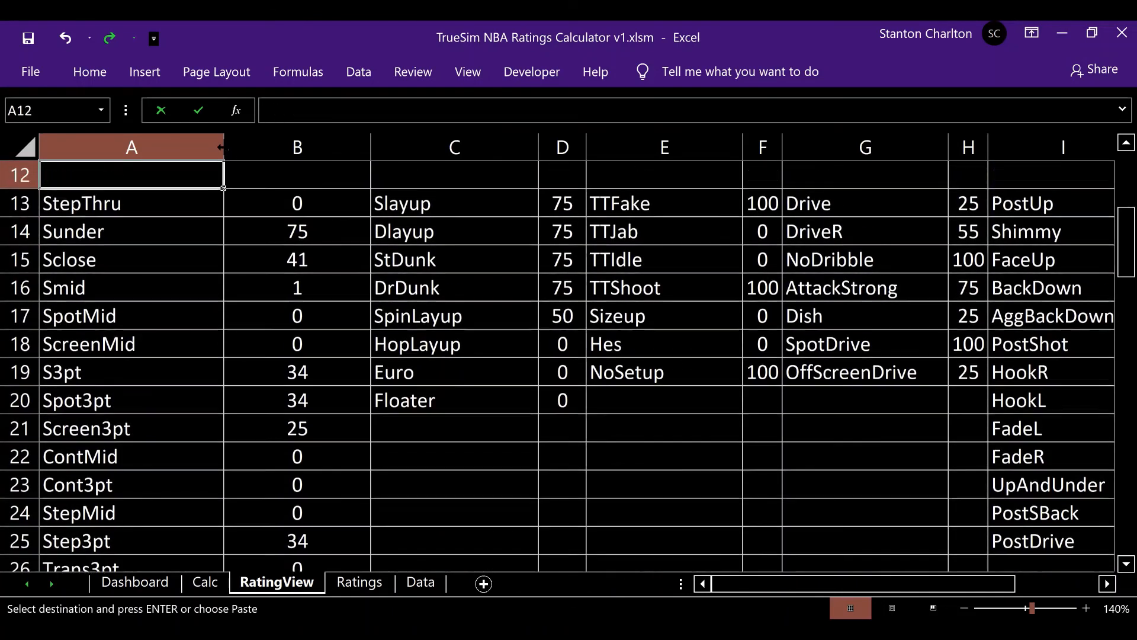
{"action": "key", "text": "Right"}
{"action": "key", "text": "Right"}
{"action": "key", "text": "Right"}
{"action": "key", "text": "Right"}
{"action": "key", "text": "Right"}
{"action": "key", "text": "Right"}
{"action": "key", "text": "Right"}
{"action": "key", "text": "Right"}
{"action": "key", "text": "Right"}
{"action": "key", "text": "Right"}
{"action": "key", "text": "Right"}
{"action": "key", "text": "Right"}
{"action": "key", "text": "Right"}
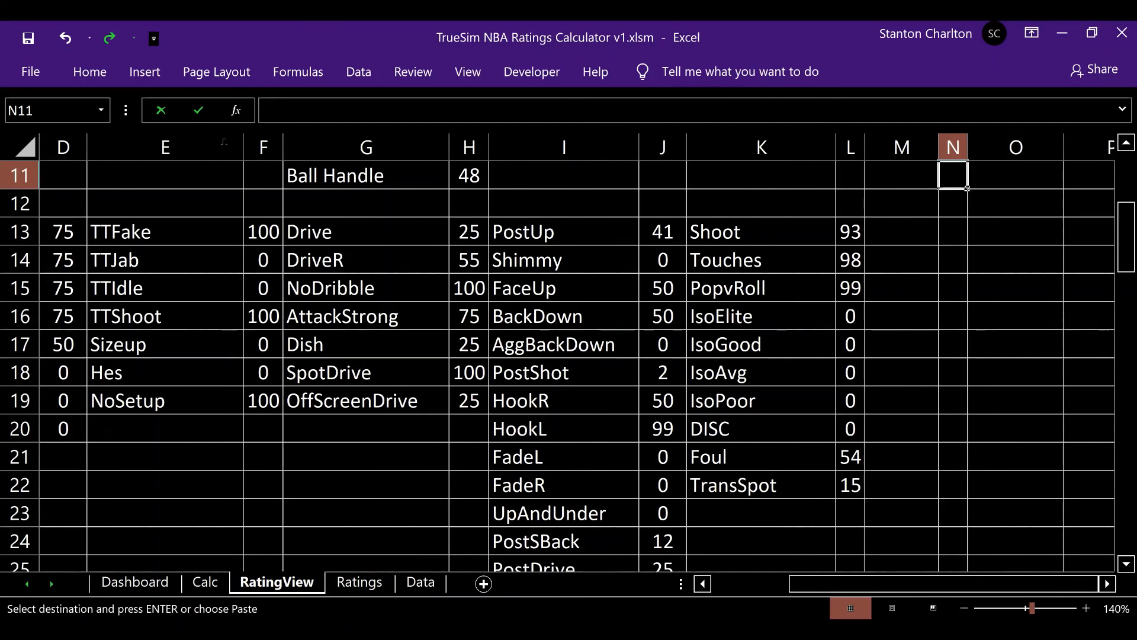
{"action": "key", "text": "Right"}
{"action": "key", "text": "Right"}
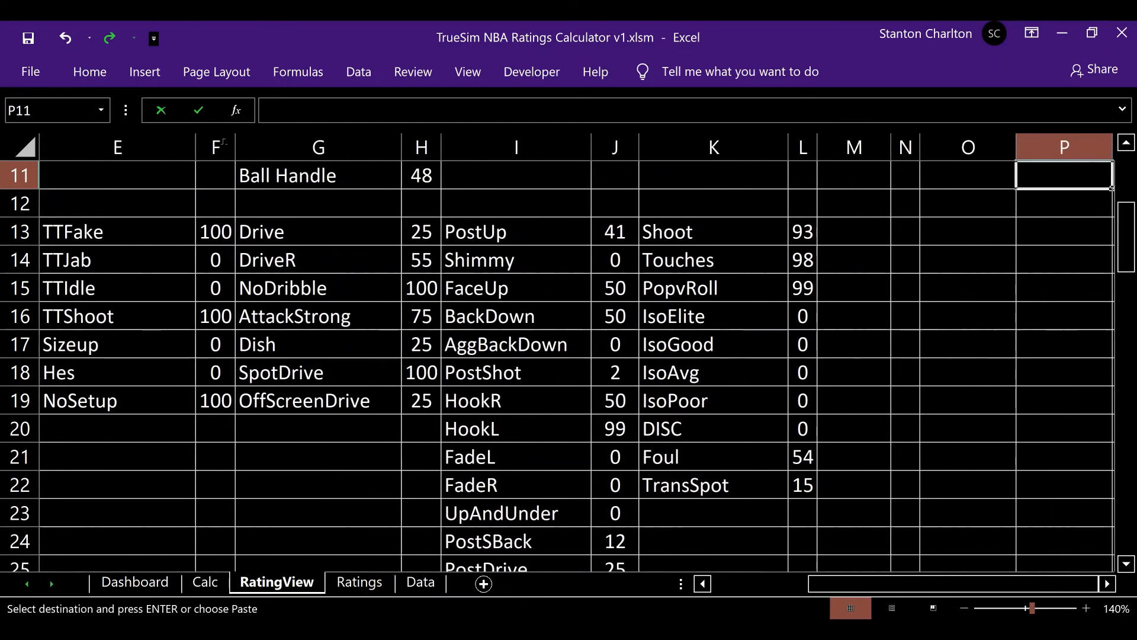
{"action": "key", "text": "Left"}
{"action": "key", "text": "Left"}
{"action": "key", "text": "Left"}
{"action": "key", "text": "Left"}
{"action": "key", "text": "Left"}
{"action": "key", "text": "Left"}
{"action": "key", "text": "Left"}
{"action": "key", "text": "Left"}
{"action": "key", "text": "Left"}
{"action": "key", "text": "Left"}
{"action": "key", "text": "Left"}
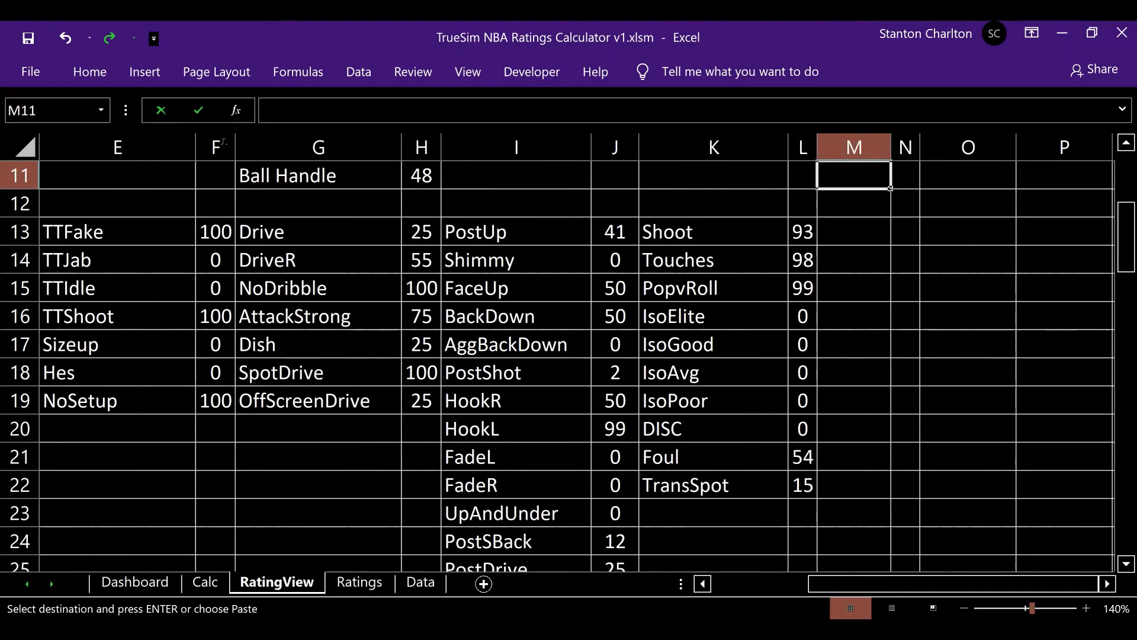
{"action": "key", "text": "Left"}
{"action": "key", "text": "Left"}
{"action": "key", "text": "Left"}
{"action": "key", "text": "Left"}
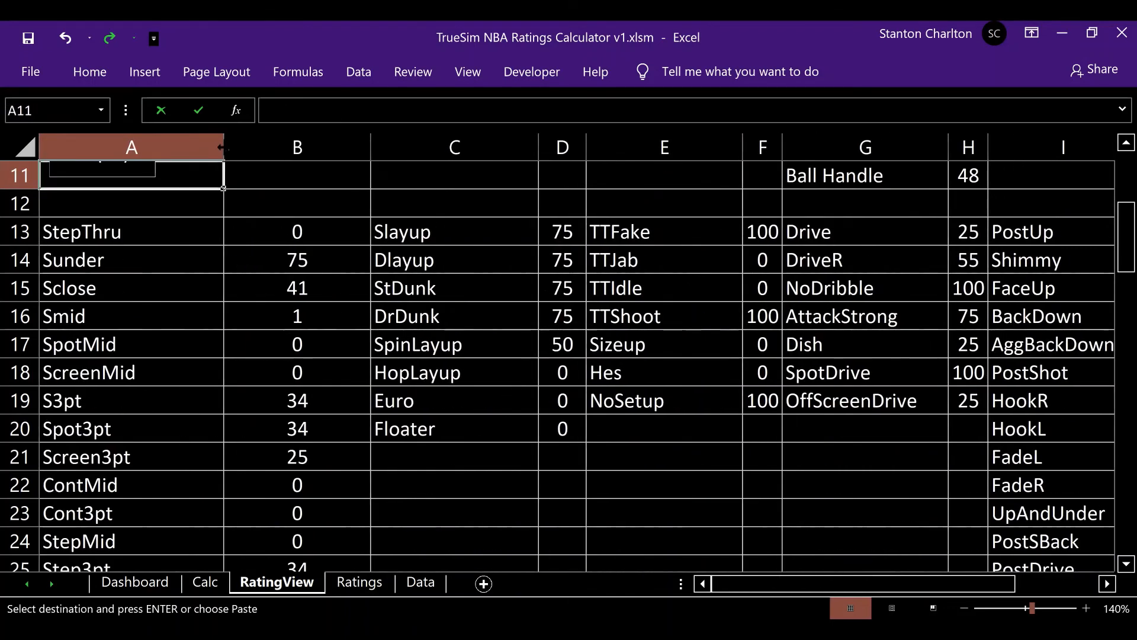
Step: Examine the badge lists from row 54 down, covering inside scoring, outside scoring, playmaking, defending and athleticism
{"action": "key", "text": "Down"}
{"action": "key", "text": "Down"}
{"action": "key", "text": "Down"}
{"action": "key", "text": "Down"}
{"action": "key", "text": "Down"}
{"action": "key", "text": "Down"}
{"action": "key", "text": "Down"}
{"action": "key", "text": "Down"}
{"action": "key", "text": "Down"}
{"action": "key", "text": "Down"}
{"action": "key", "text": "Down"}
{"action": "key", "text": "Down"}
{"action": "key", "text": "Down"}
{"action": "key", "text": "Down"}
{"action": "key", "text": "Down"}
{"action": "key", "text": "Down"}
{"action": "key", "text": "Down"}
{"action": "key", "text": "Down"}
{"action": "key", "text": "Down"}
{"action": "key", "text": "Down"}
{"action": "key", "text": "Down"}
{"action": "key", "text": "Down"}
{"action": "key", "text": "Down"}
{"action": "key", "text": "Down"}
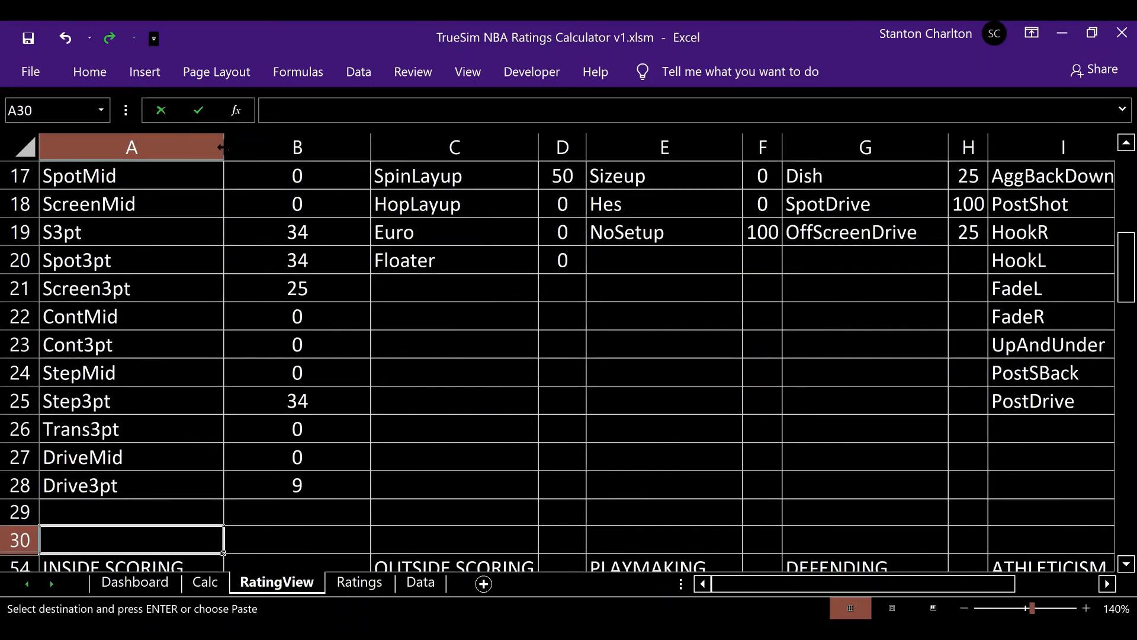
{"action": "key", "text": "Down"}
{"action": "key", "text": "Down"}
{"action": "key", "text": "Down"}
{"action": "key", "text": "Down"}
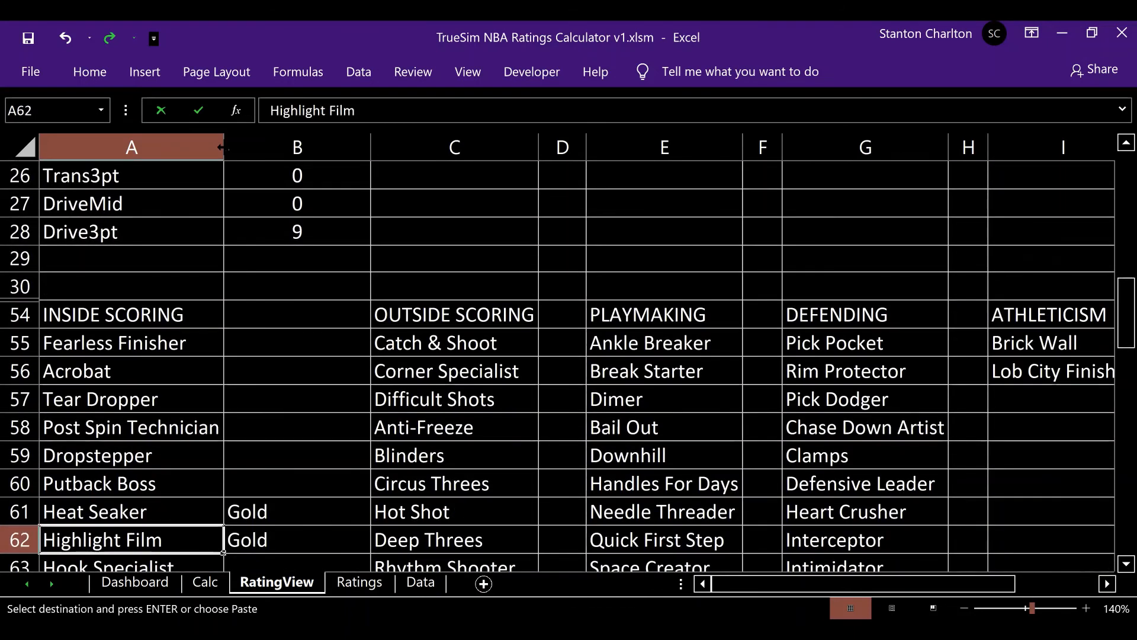
{"action": "key", "text": "Down"}
{"action": "key", "text": "Down"}
{"action": "key", "text": "Down"}
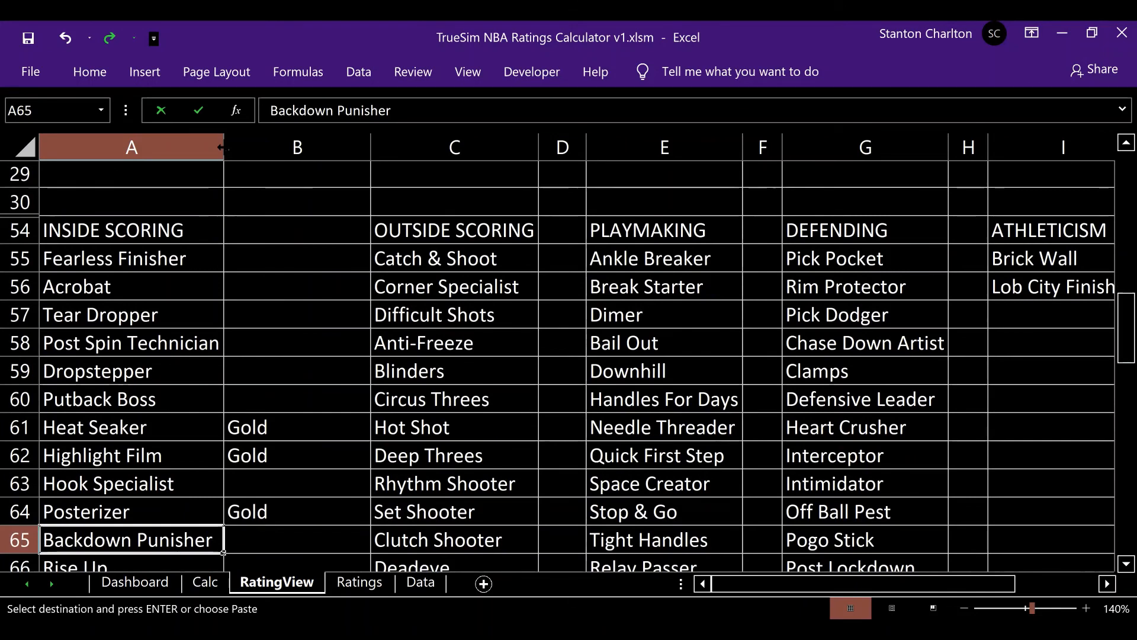
{"action": "key", "text": "Down"}
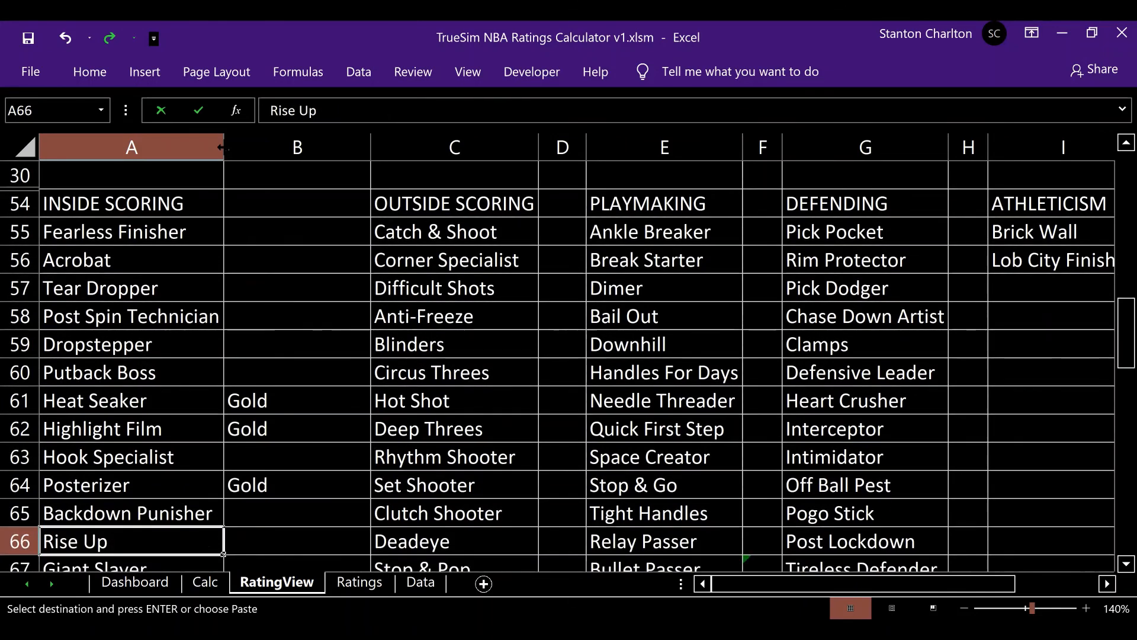
{"action": "key", "text": "Down"}
{"action": "key", "text": "Down"}
{"action": "key", "text": "Down"}
{"action": "key", "text": "Down"}
{"action": "key", "text": "Down"}
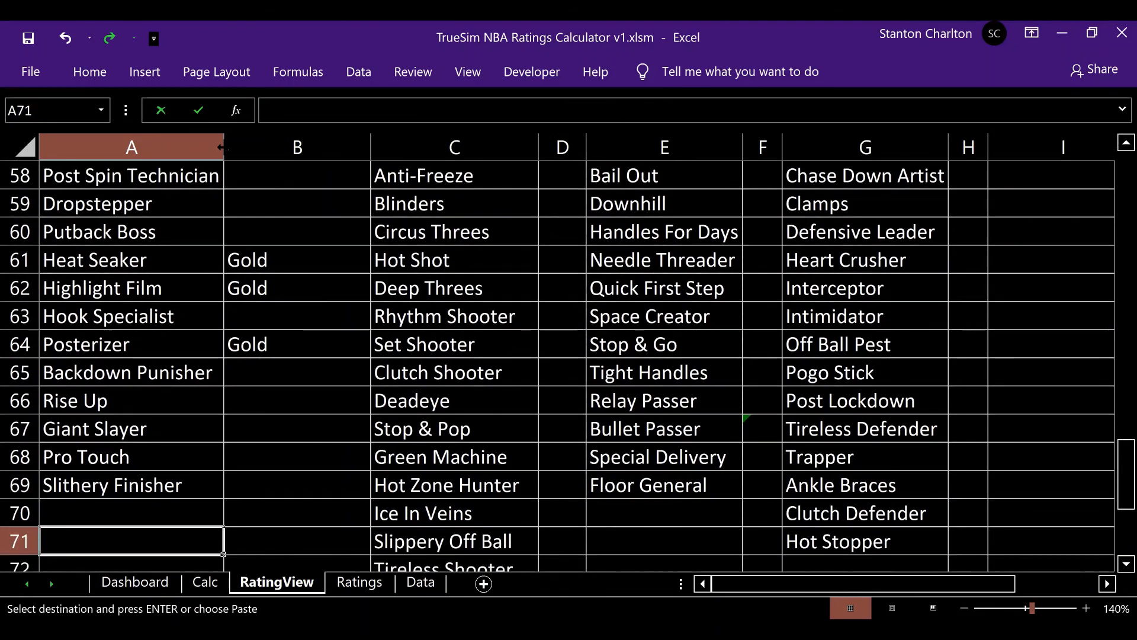
Step: Examine the inside scoring badge list from Fearless Finisher to Slithery Finisher, going past its end and back up to the heading
{"action": "key", "text": "Down"}
{"action": "key", "text": "Down"}
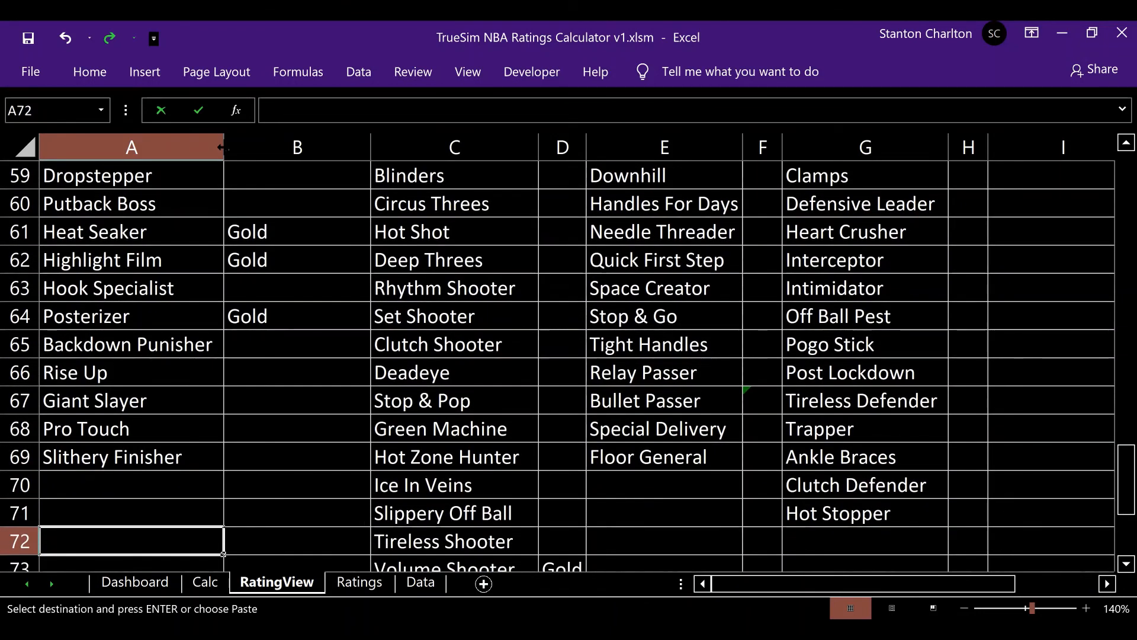
{"action": "key", "text": "Up"}
{"action": "key", "text": "Up"}
{"action": "key", "text": "Up"}
{"action": "key", "text": "Up"}
{"action": "key", "text": "Up"}
{"action": "key", "text": "Up"}
{"action": "key", "text": "Up"}
{"action": "key", "text": "Up"}
{"action": "key", "text": "Up"}
{"action": "key", "text": "Up"}
{"action": "key", "text": "Up"}
{"action": "key", "text": "Up"}
{"action": "key", "text": "Up"}
{"action": "key", "text": "Up"}
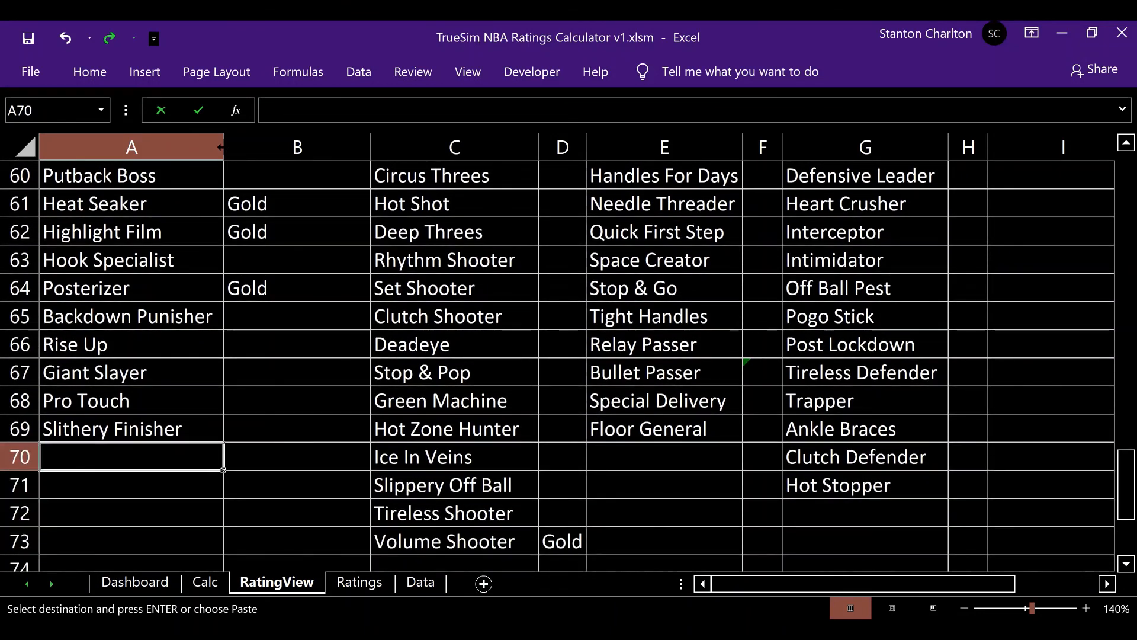
{"action": "key", "text": "Up"}
{"action": "key", "text": "Up"}
{"action": "key", "text": "Up"}
{"action": "key", "text": "Up"}
{"action": "key", "text": "Up"}
{"action": "key", "text": "Up"}
{"action": "key", "text": "Up"}
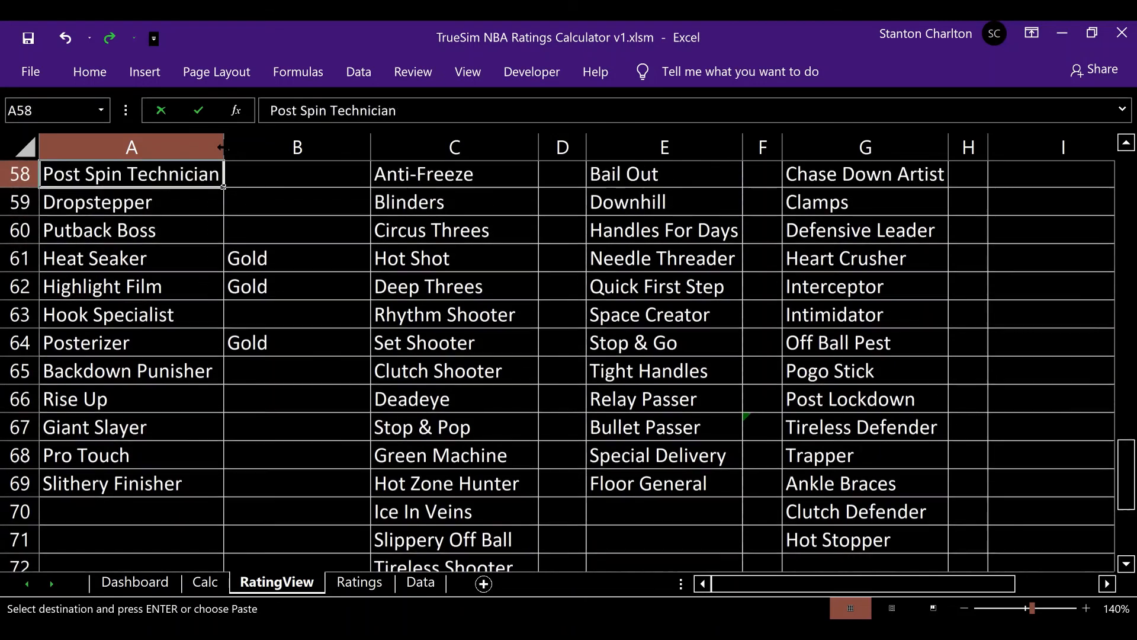
{"action": "key", "text": "Up"}
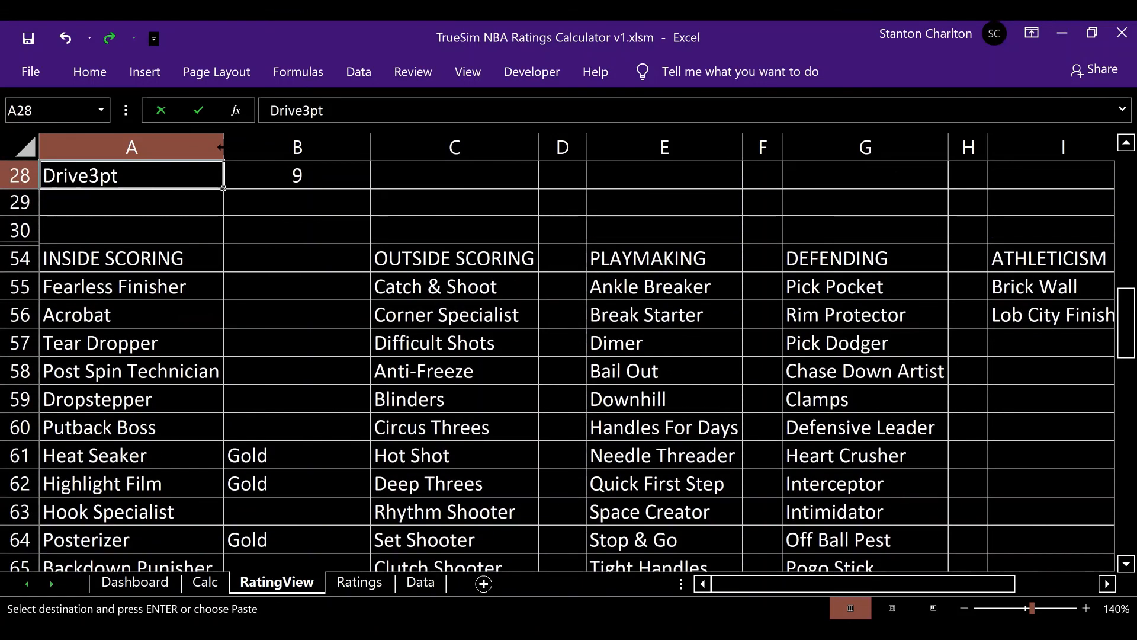
Step: Examine the outside scoring badge levels in column D, from Catch & Shoot down to Volume Shooter and back to the heading
{"action": "key", "text": "Right"}
{"action": "key", "text": "Right"}
{"action": "key", "text": "Right"}
{"action": "key", "text": "Down"}
{"action": "key", "text": "Down"}
{"action": "key", "text": "Down"}
{"action": "key", "text": "Down"}
{"action": "key", "text": "Down"}
{"action": "key", "text": "Down"}
{"action": "key", "text": "Down"}
{"action": "key", "text": "Down"}
{"action": "key", "text": "Down"}
{"action": "key", "text": "Down"}
{"action": "key", "text": "Down"}
{"action": "key", "text": "Down"}
{"action": "key", "text": "Down"}
{"action": "key", "text": "Down"}
{"action": "key", "text": "Down"}
{"action": "key", "text": "Down"}
{"action": "key", "text": "Down"}
{"action": "key", "text": "Down"}
{"action": "key", "text": "Down"}
{"action": "key", "text": "Down"}
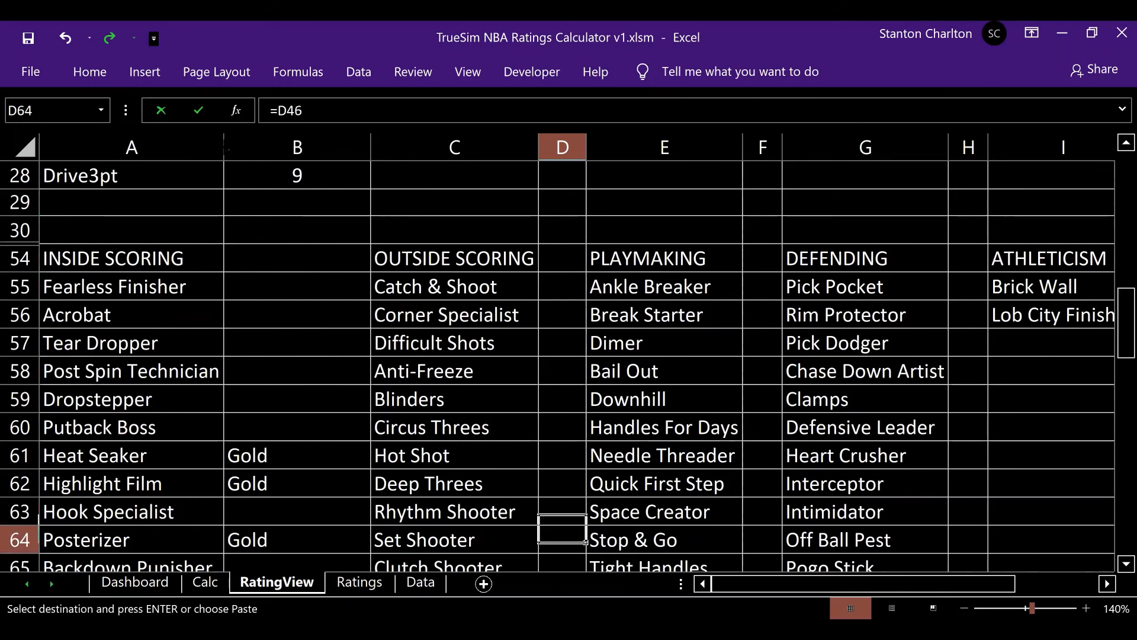
{"action": "key", "text": "Down"}
{"action": "key", "text": "Down"}
{"action": "key", "text": "Down"}
{"action": "key", "text": "Down"}
{"action": "key", "text": "Down"}
{"action": "key", "text": "Down"}
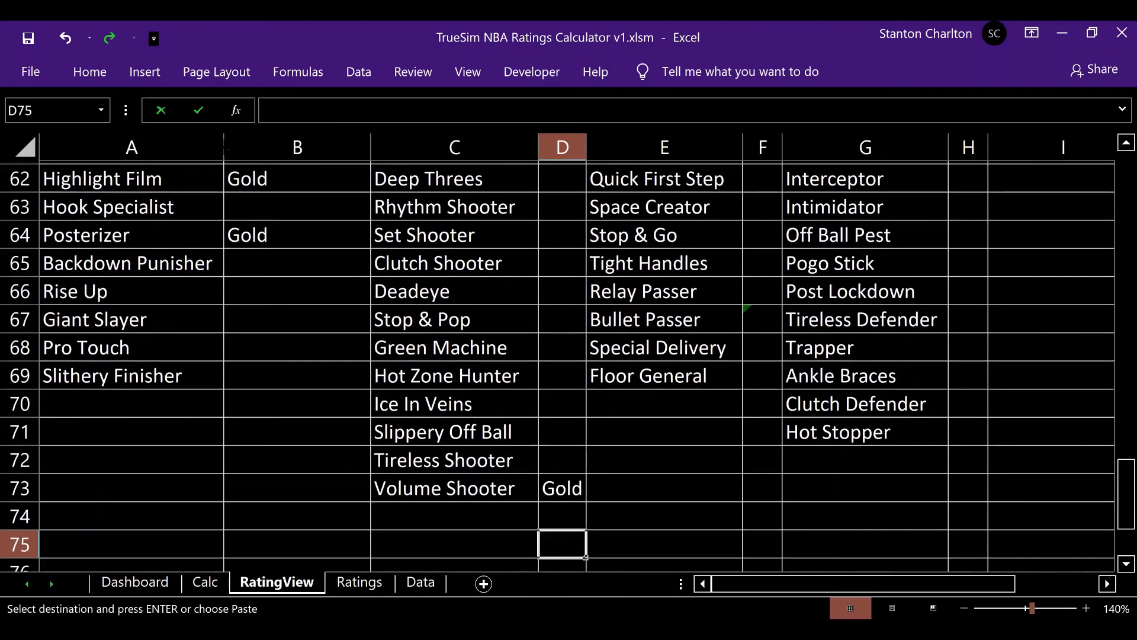
{"action": "key", "text": "Up"}
{"action": "key", "text": "Up"}
{"action": "key", "text": "Up"}
{"action": "key", "text": "Up"}
{"action": "key", "text": "Up"}
{"action": "key", "text": "Up"}
{"action": "key", "text": "Up"}
{"action": "key", "text": "Up"}
{"action": "key", "text": "Up"}
{"action": "key", "text": "Up"}
{"action": "key", "text": "Up"}
{"action": "key", "text": "Up"}
{"action": "key", "text": "Up"}
{"action": "key", "text": "Up"}
{"action": "key", "text": "Up"}
{"action": "key", "text": "Up"}
{"action": "key", "text": "Up"}
{"action": "key", "text": "Up"}
{"action": "key", "text": "Up"}
{"action": "key", "text": "Up"}
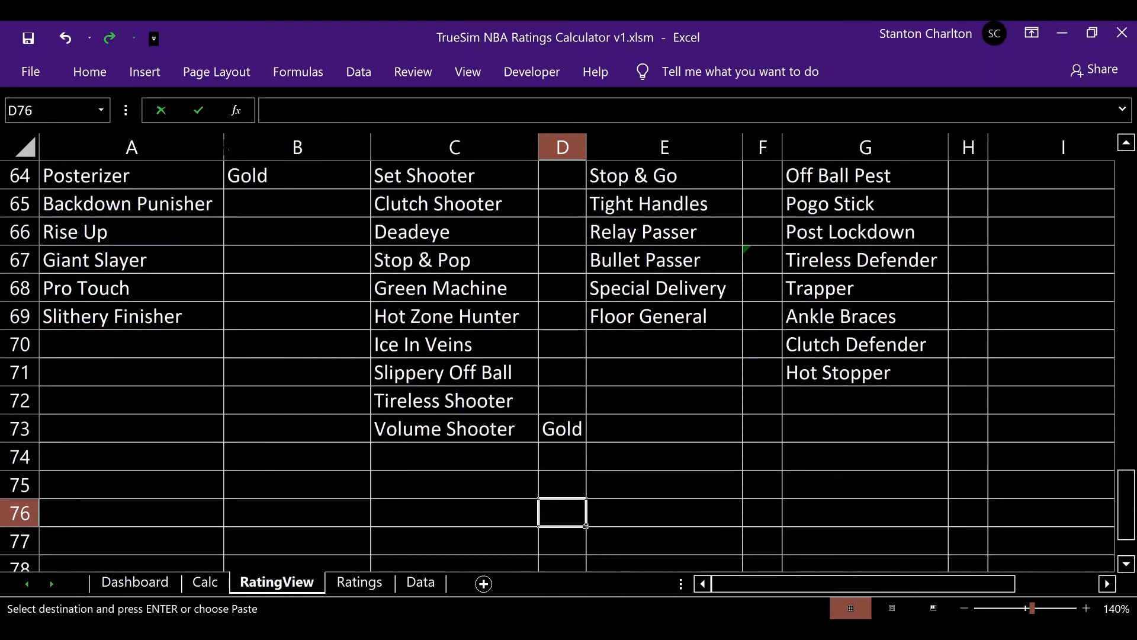
{"action": "key", "text": "Up"}
{"action": "key", "text": "Up"}
{"action": "key", "text": "Up"}
{"action": "key", "text": "Up"}
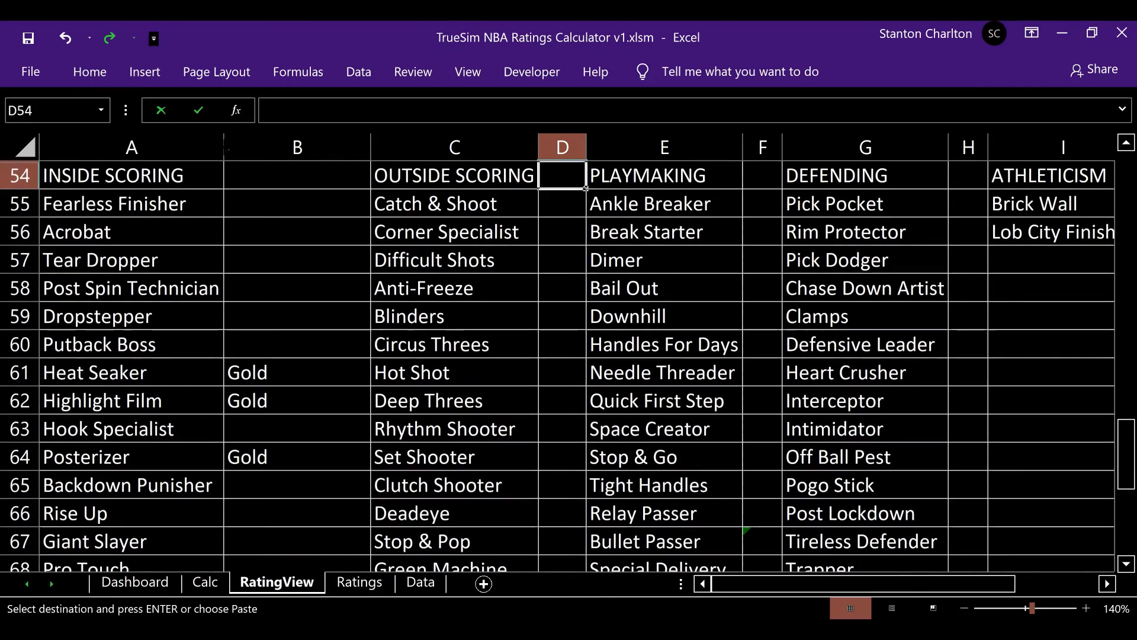
Step: Examine the playmaking badge levels in column F, from Ankle Breaker down to Floor General and back above the heading
{"action": "key", "text": "Right"}
{"action": "key", "text": "Right"}
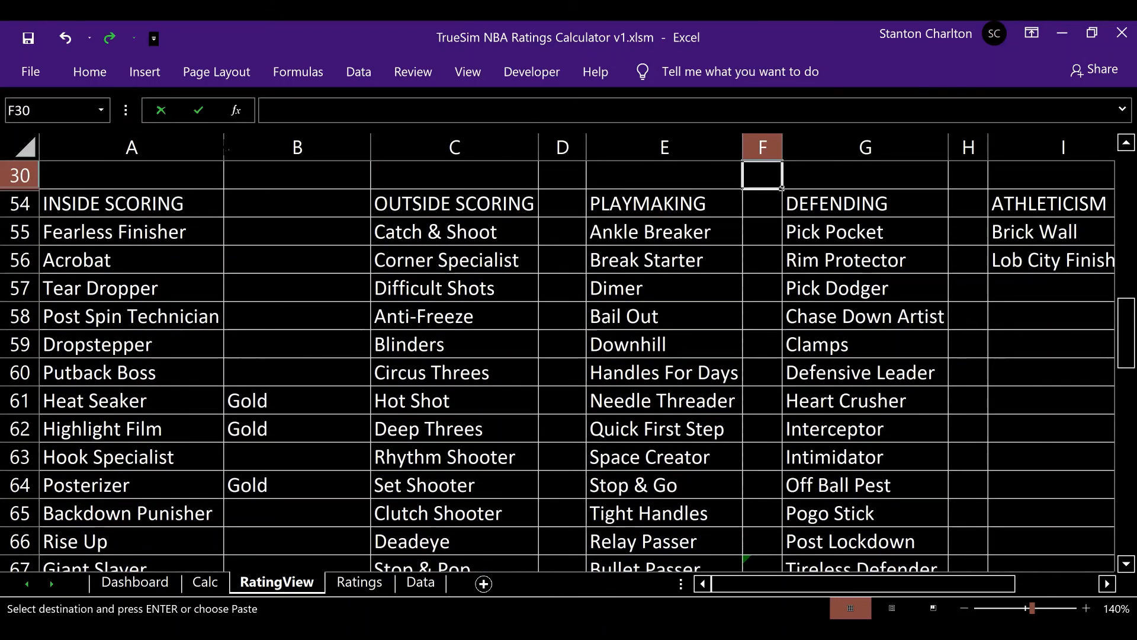
{"action": "key", "text": "Down"}
{"action": "key", "text": "Down"}
{"action": "key", "text": "Down"}
{"action": "key", "text": "Down"}
{"action": "key", "text": "Down"}
{"action": "key", "text": "Down"}
{"action": "key", "text": "Down"}
{"action": "key", "text": "Down"}
{"action": "key", "text": "Down"}
{"action": "key", "text": "Down"}
{"action": "key", "text": "Down"}
{"action": "key", "text": "Down"}
{"action": "key", "text": "Down"}
{"action": "key", "text": "Down"}
{"action": "key", "text": "Down"}
{"action": "key", "text": "Down"}
{"action": "key", "text": "Down"}
{"action": "key", "text": "Down"}
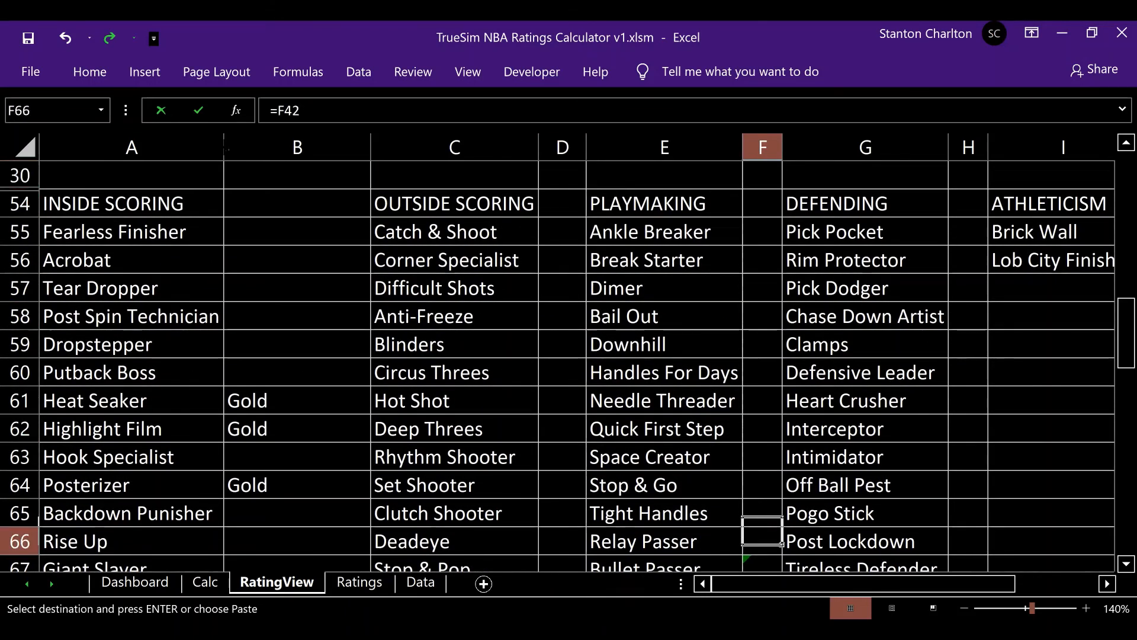
{"action": "key", "text": "Down"}
{"action": "key", "text": "Down"}
{"action": "key", "text": "Up"}
{"action": "key", "text": "Up"}
{"action": "key", "text": "Up"}
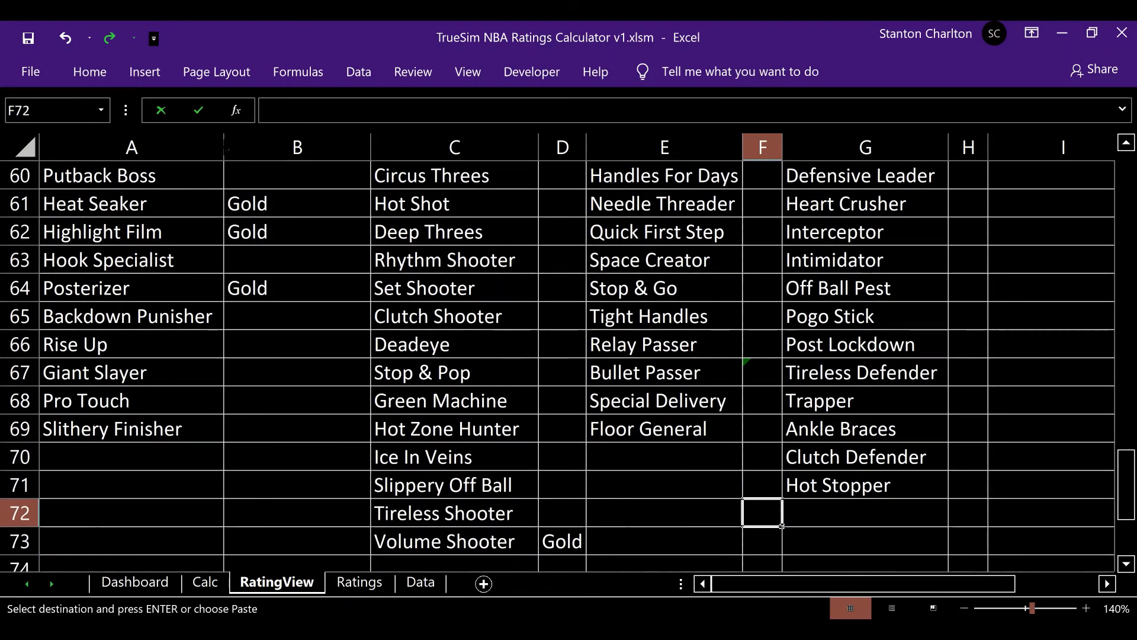
{"action": "key", "text": "Up"}
{"action": "key", "text": "Up"}
{"action": "key", "text": "Up"}
{"action": "key", "text": "Up"}
{"action": "key", "text": "Up"}
{"action": "key", "text": "Up"}
{"action": "key", "text": "Up"}
{"action": "key", "text": "Up"}
{"action": "key", "text": "Up"}
{"action": "key", "text": "Up"}
{"action": "key", "text": "Up"}
{"action": "key", "text": "Up"}
{"action": "key", "text": "Up"}
{"action": "key", "text": "Up"}
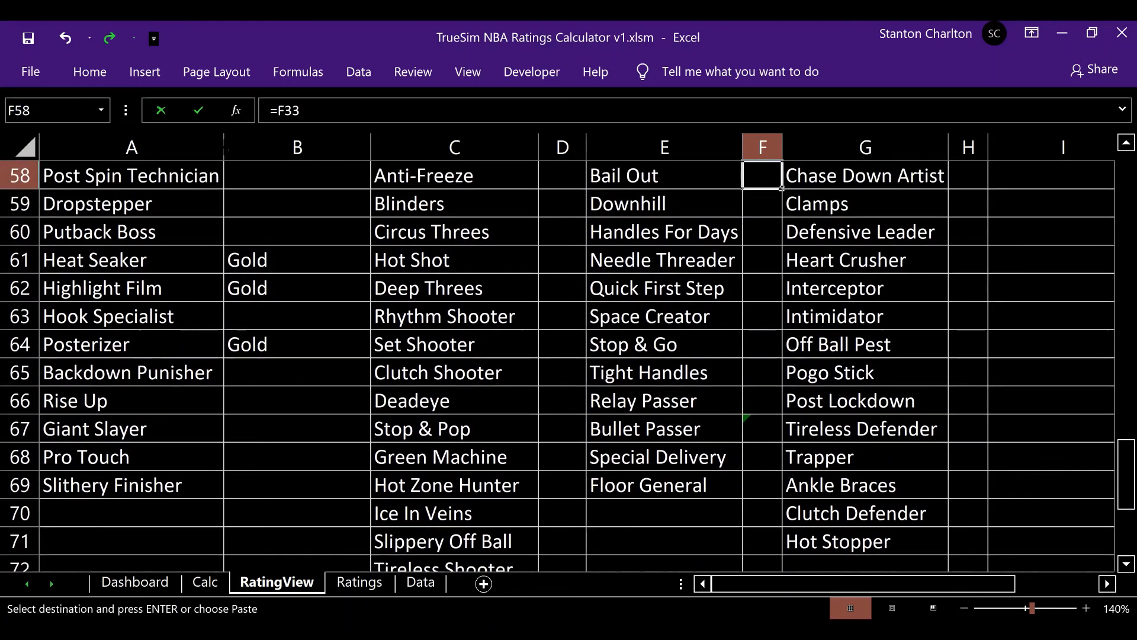
{"action": "key", "text": "Up"}
{"action": "key", "text": "Up"}
{"action": "key", "text": "Up"}
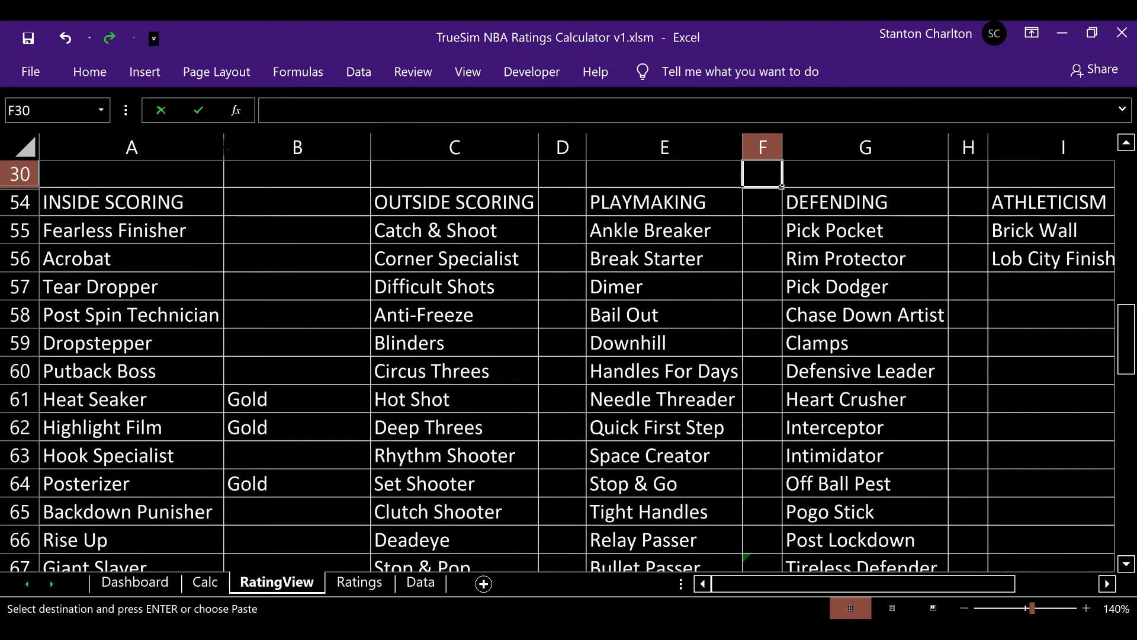
Step: Review the defending, athleticism and rebounding badge groups, following column L down past the end of the badge lists
{"action": "key", "text": "Right"}
{"action": "key", "text": "Right"}
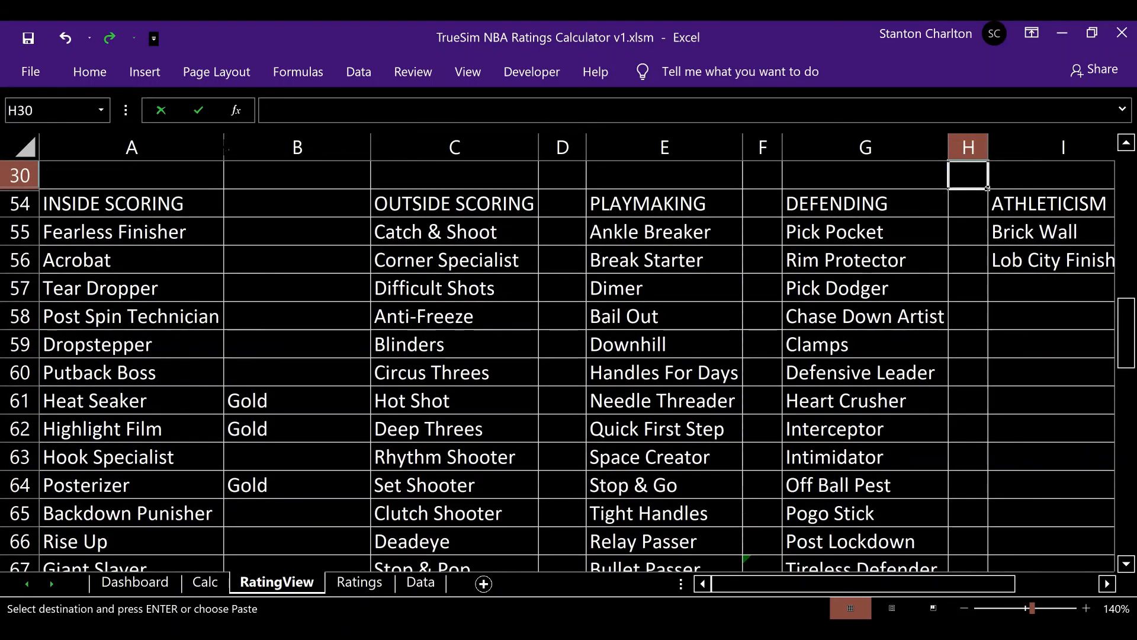
{"action": "key", "text": "Right"}
{"action": "key", "text": "Right"}
{"action": "key", "text": "Right"}
{"action": "key", "text": "Right"}
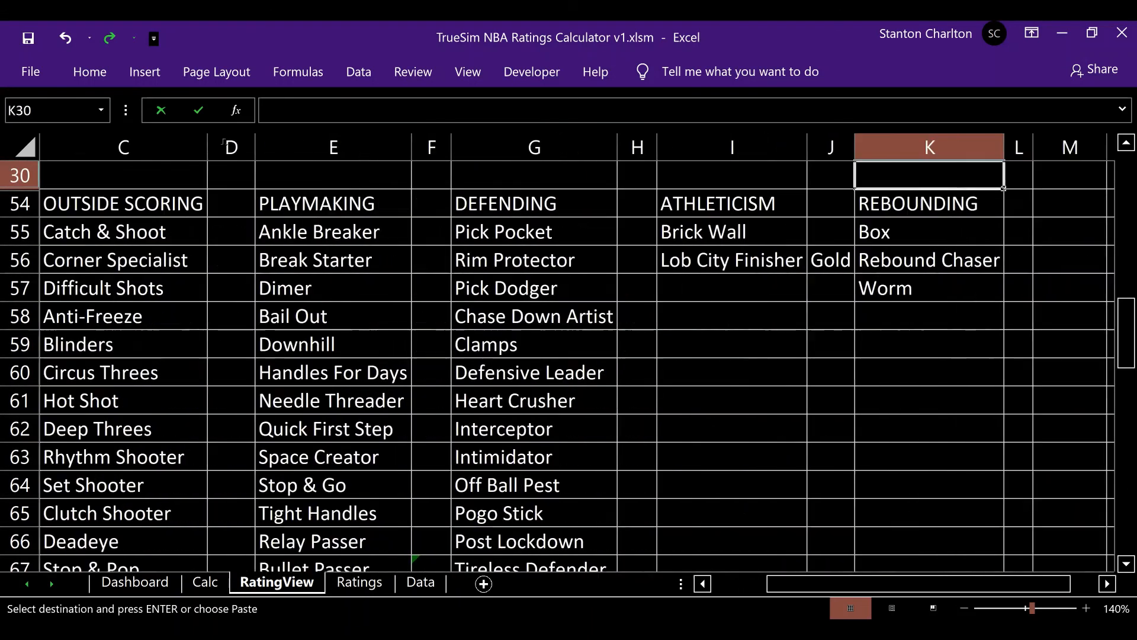
{"action": "key", "text": "Down"}
{"action": "key", "text": "Down"}
{"action": "key", "text": "Down"}
{"action": "key", "text": "Down"}
{"action": "key", "text": "Down"}
{"action": "key", "text": "Down"}
{"action": "key", "text": "Down"}
{"action": "key", "text": "Down"}
{"action": "key", "text": "Down"}
{"action": "key", "text": "Down"}
{"action": "key", "text": "Down"}
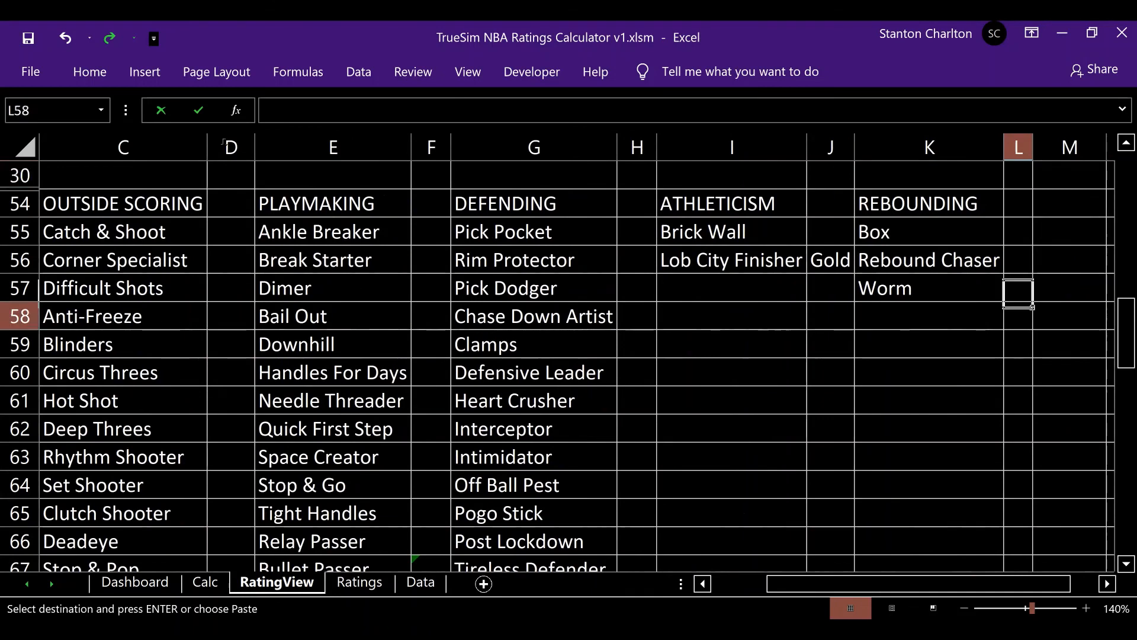
{"action": "key", "text": "Down"}
{"action": "key", "text": "Down"}
{"action": "key", "text": "Down"}
{"action": "key", "text": "Down"}
{"action": "key", "text": "Down"}
{"action": "key", "text": "Down"}
{"action": "key", "text": "Down"}
{"action": "key", "text": "Down"}
{"action": "key", "text": "Down"}
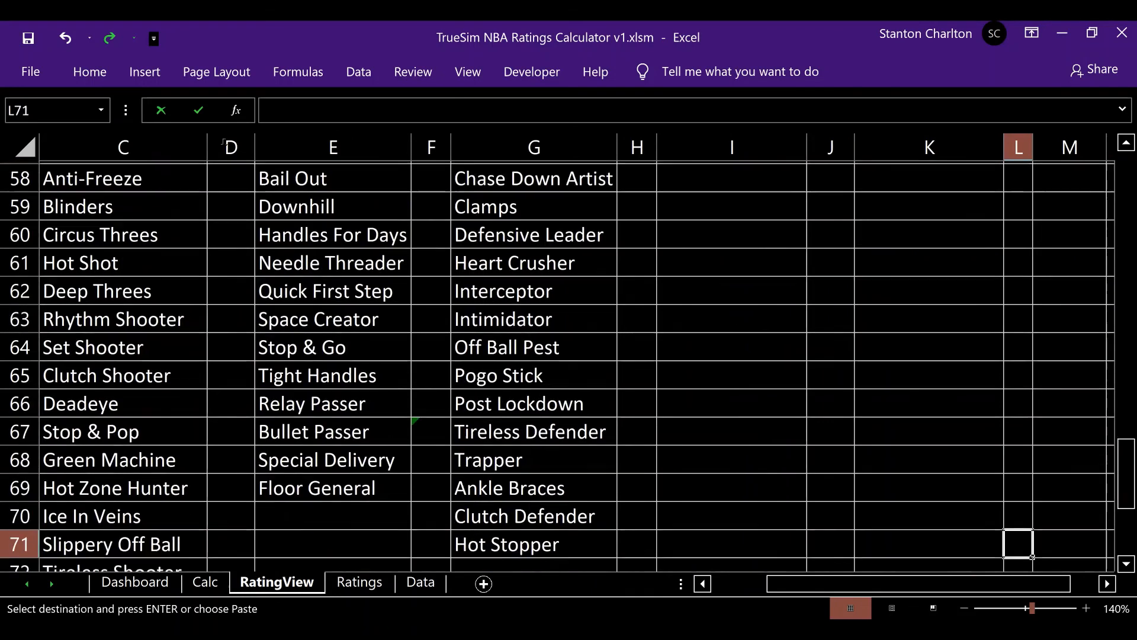
{"action": "key", "text": "Down"}
{"action": "key", "text": "Down"}
{"action": "key", "text": "Up"}
{"action": "key", "text": "Up"}
{"action": "key", "text": "Up"}
{"action": "key", "text": "Up"}
{"action": "key", "text": "Up"}
{"action": "key", "text": "Up"}
{"action": "key", "text": "Up"}
{"action": "key", "text": "Up"}
{"action": "key", "text": "Up"}
{"action": "key", "text": "Up"}
{"action": "key", "text": "Up"}
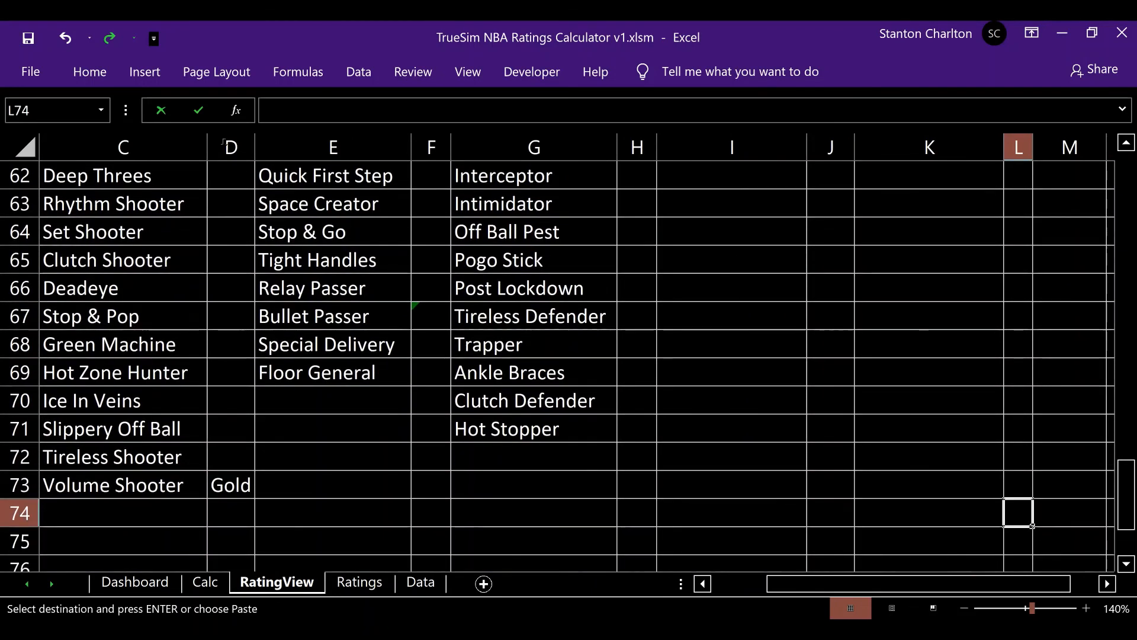
Step: Go back up column L from below the badge lists, past the tendencies and attributes, and return to the Name label in cell A1
{"action": "key", "text": "Up"}
{"action": "key", "text": "Up"}
{"action": "key", "text": "Up"}
{"action": "key", "text": "Up"}
{"action": "key", "text": "Up"}
{"action": "key", "text": "Up"}
{"action": "key", "text": "Up"}
{"action": "key", "text": "Up"}
{"action": "key", "text": "Up"}
{"action": "key", "text": "Up"}
{"action": "key", "text": "Up"}
{"action": "key", "text": "Up"}
{"action": "key", "text": "Up"}
{"action": "key", "text": "Up"}
{"action": "key", "text": "Up"}
{"action": "key", "text": "Up"}
{"action": "key", "text": "Up"}
{"action": "key", "text": "Up"}
{"action": "key", "text": "Up"}
{"action": "key", "text": "Up"}
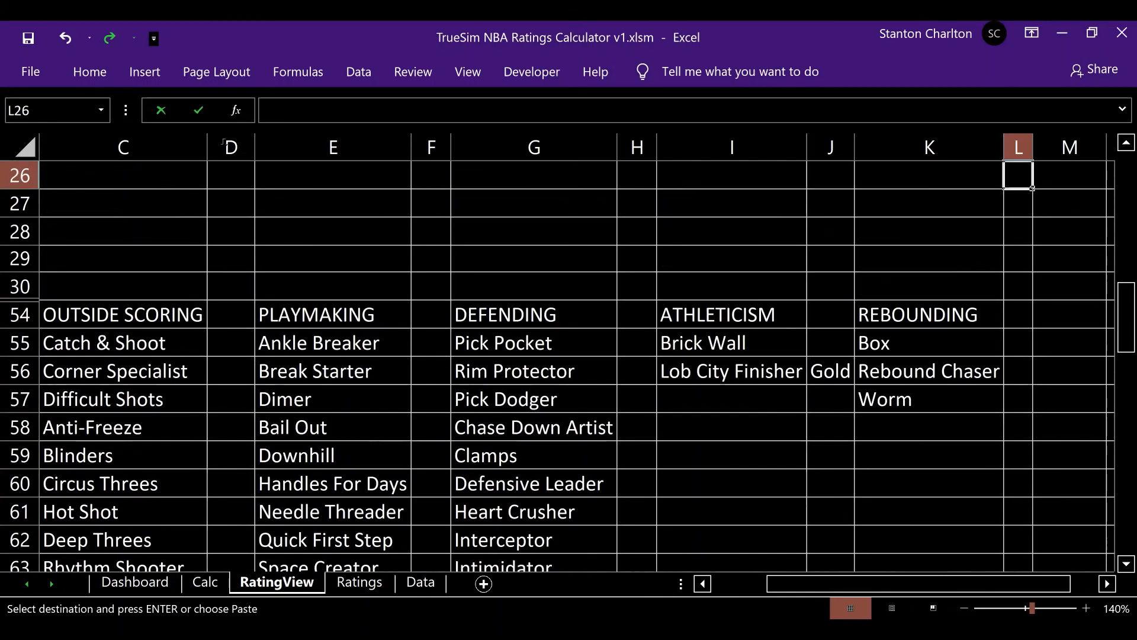
{"action": "key", "text": "Up"}
{"action": "key", "text": "Up"}
{"action": "key", "text": "Up"}
{"action": "key", "text": "Up"}
{"action": "key", "text": "Up"}
{"action": "key", "text": "Up"}
{"action": "key", "text": "Up"}
{"action": "key", "text": "Up"}
{"action": "key", "text": "Up"}
{"action": "key", "text": "Up"}
{"action": "key", "text": "Up"}
{"action": "key", "text": "Up"}
{"action": "key", "text": "Up"}
{"action": "key", "text": "Up"}
{"action": "key", "text": "Up"}
{"action": "key", "text": "Up"}
{"action": "key", "text": "Up"}
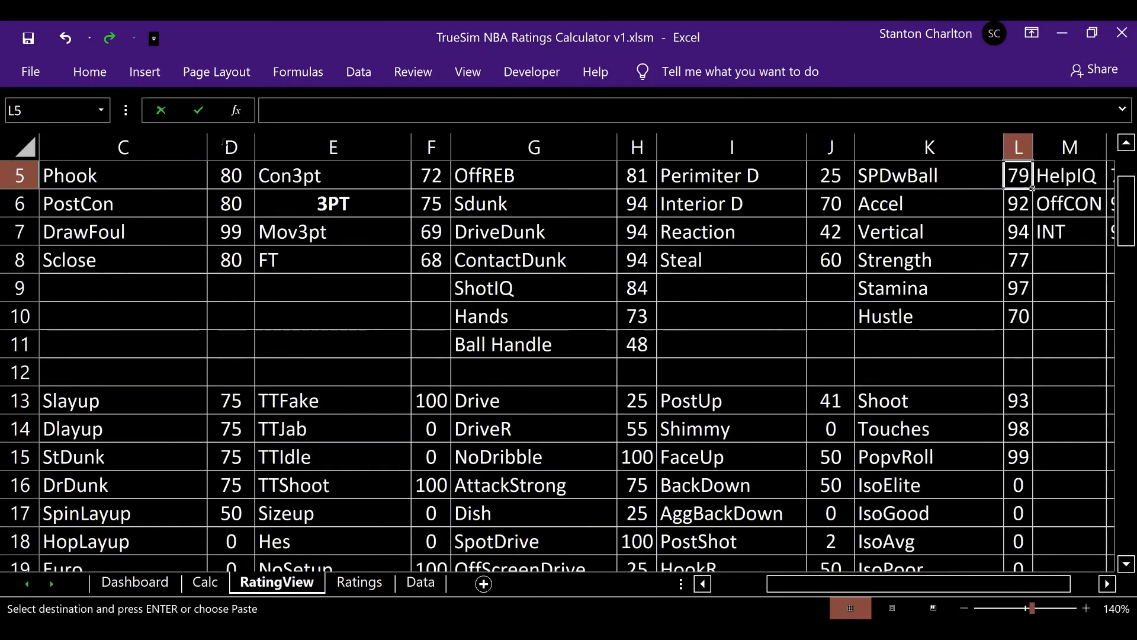
{"action": "key", "text": "Left"}
{"action": "key", "text": "Left"}
{"action": "key", "text": "Left"}
{"action": "key", "text": "Left"}
{"action": "key", "text": "Left"}
{"action": "key", "text": "Left"}
{"action": "key", "text": "Left"}
{"action": "key", "text": "Left"}
{"action": "key", "text": "Left"}
{"action": "key", "text": "Left"}
{"action": "key", "text": "Left"}
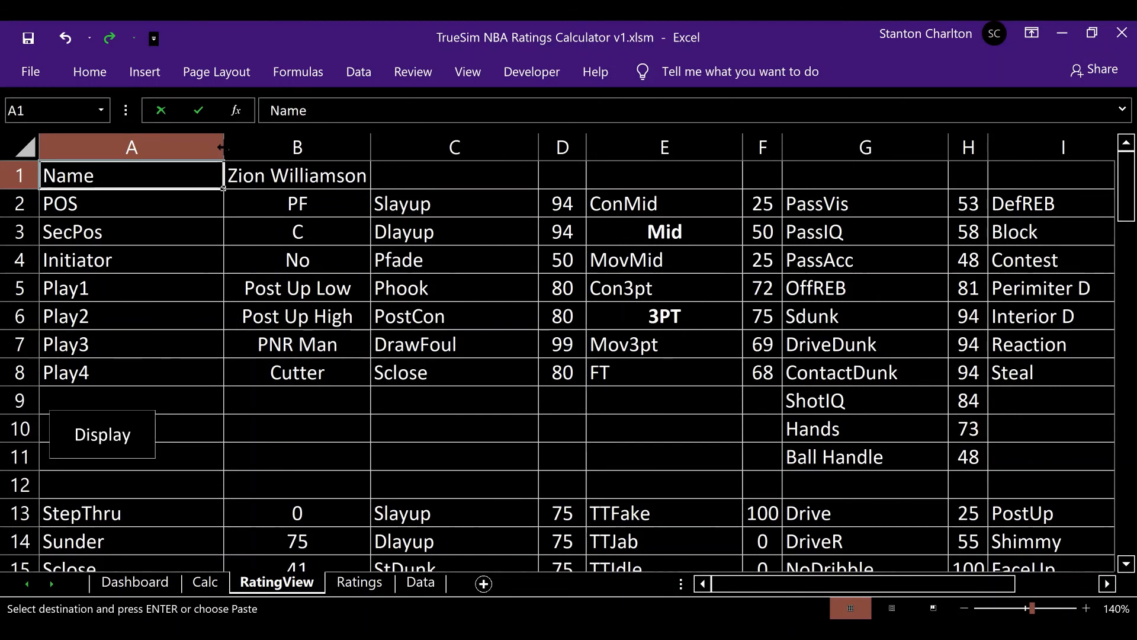
Step: Review the POS and SecPos rows in column A and return to the Name row
{"action": "key", "text": "Down"}
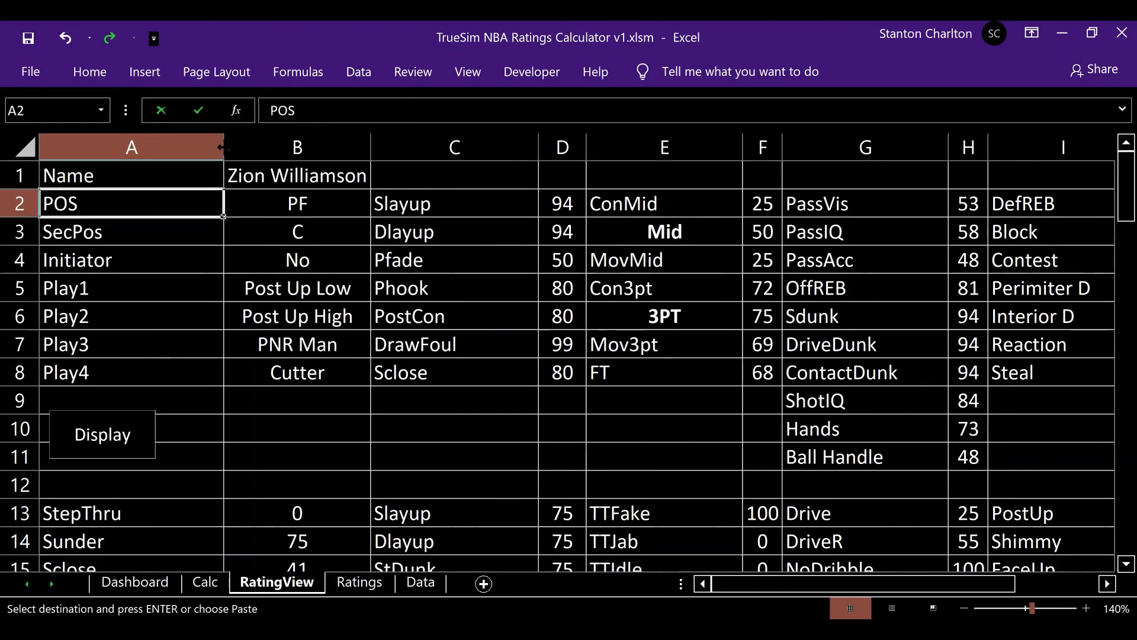
{"action": "key", "text": "Down"}
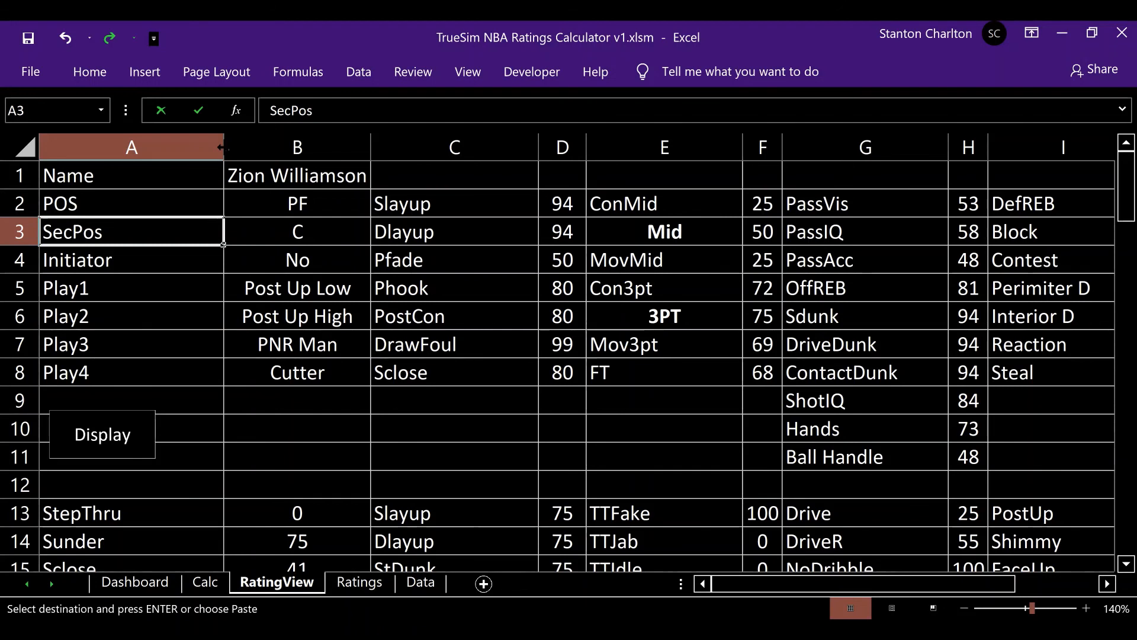
{"action": "key", "text": "Up"}
{"action": "key", "text": "Up"}
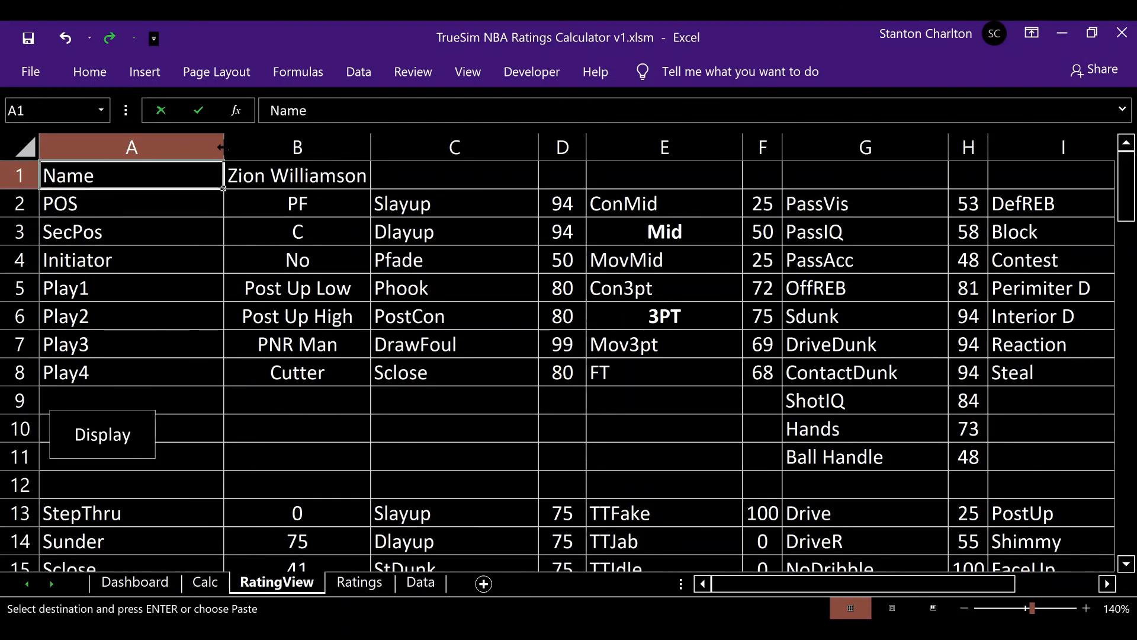